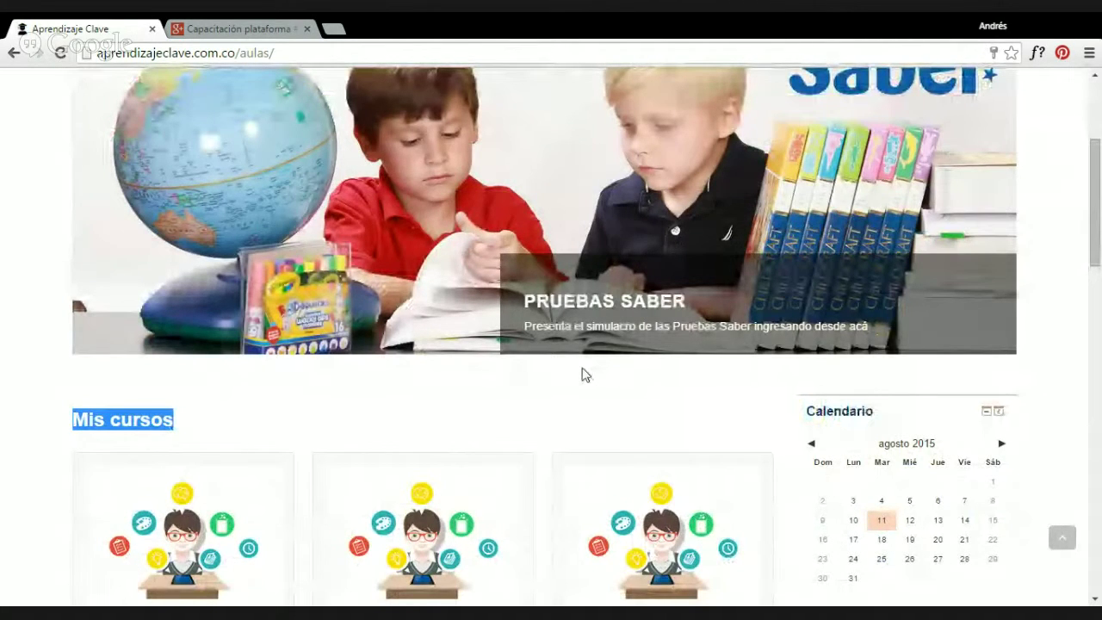
scroll(582, 375, "down", 3)
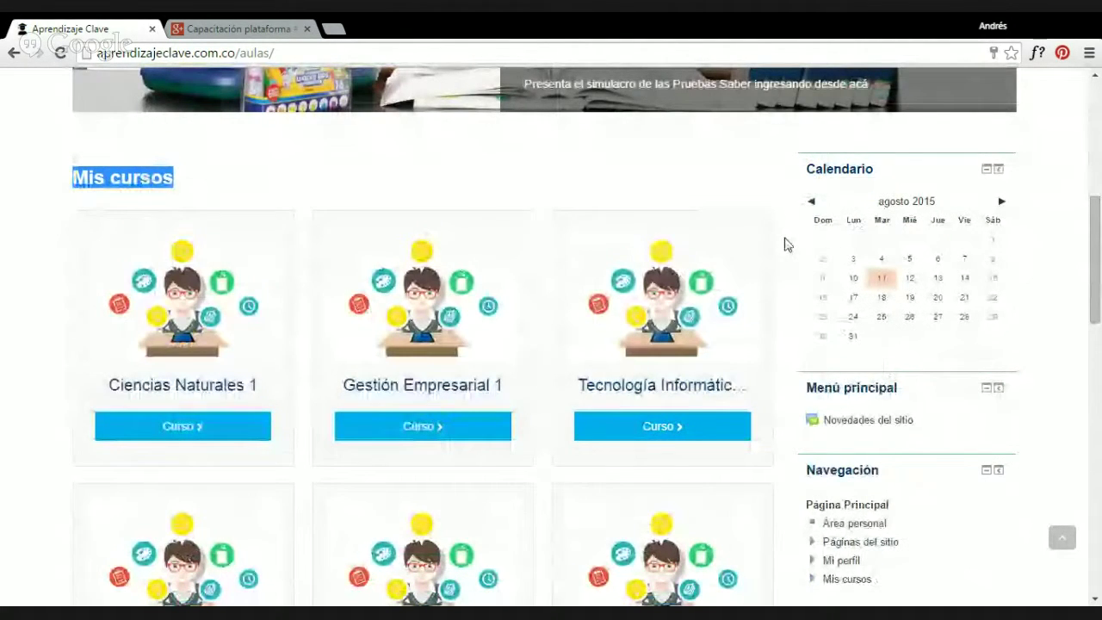
scroll(657, 335, "down", 1)
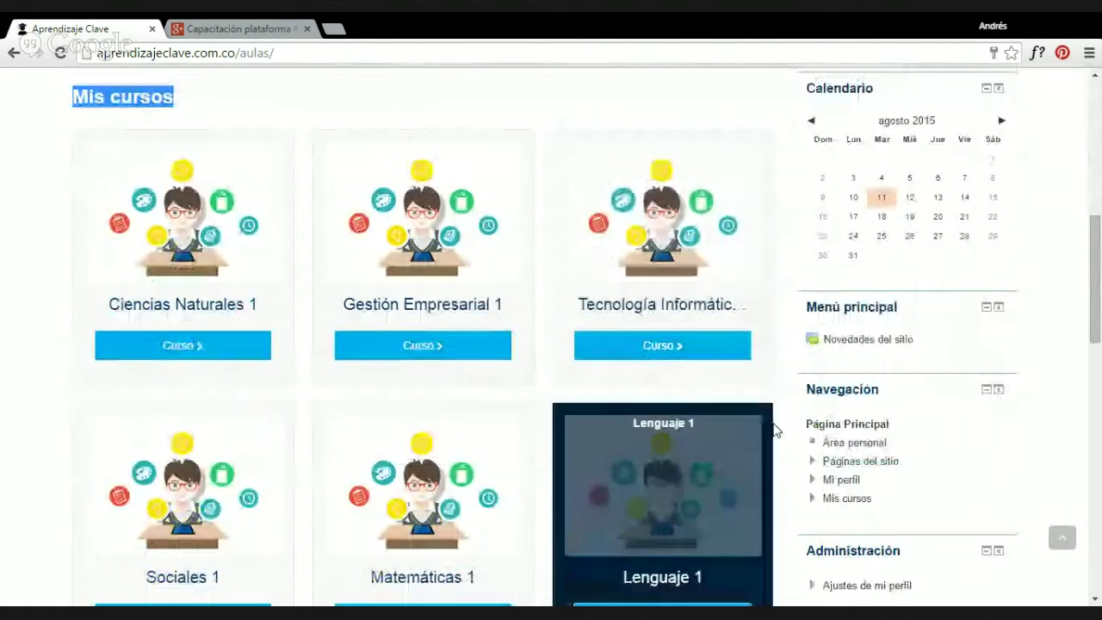
scroll(777, 432, "down", 1)
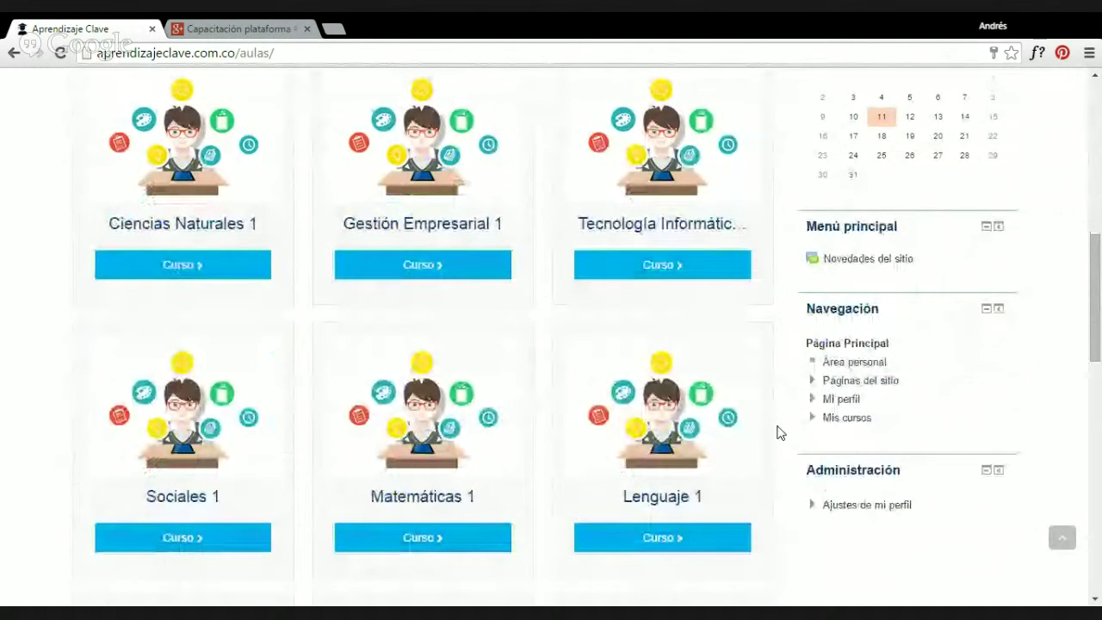
scroll(777, 433, "down", 6)
scroll(779, 430, "up", 9)
scroll(763, 421, "down", 8)
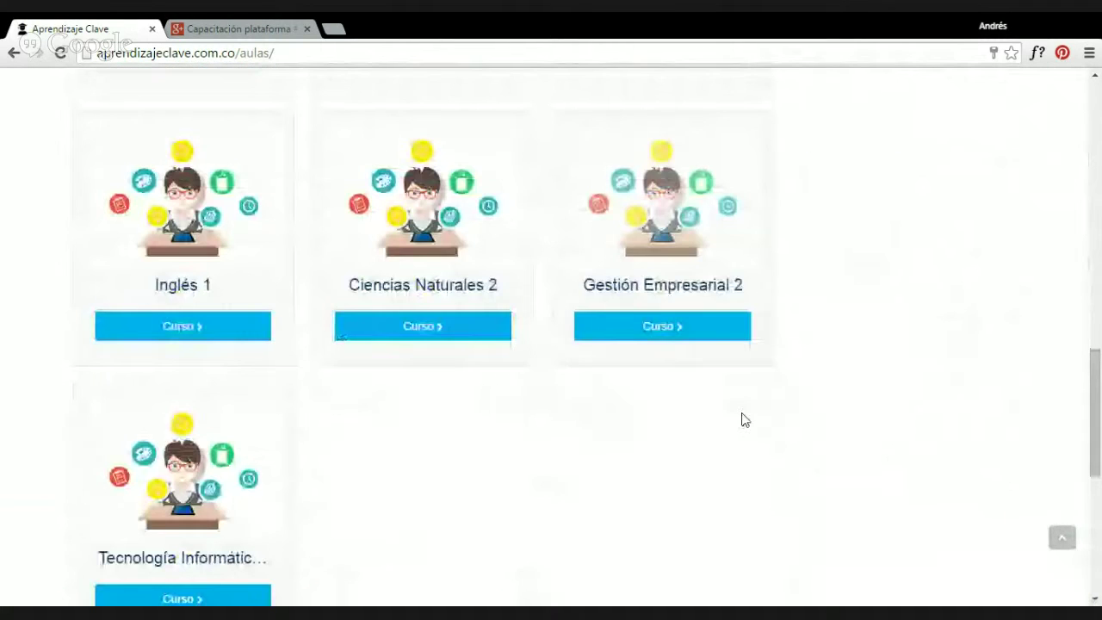
scroll(415, 368, "up", 8)
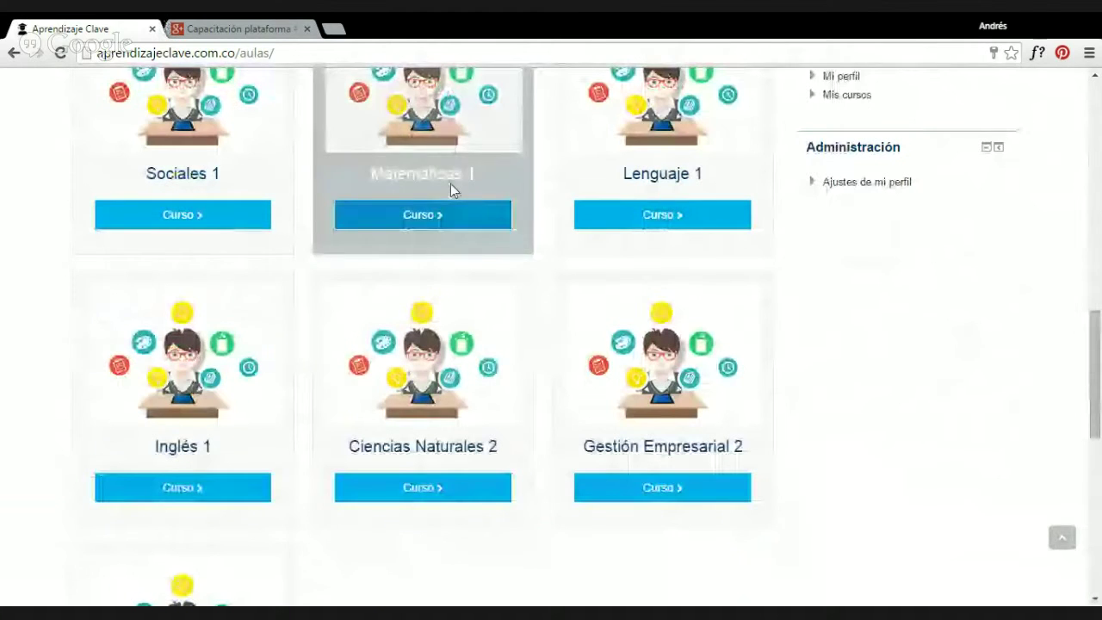
Open the Matemáticas 1 course and scroll down through its four periods.
left_click(425, 215)
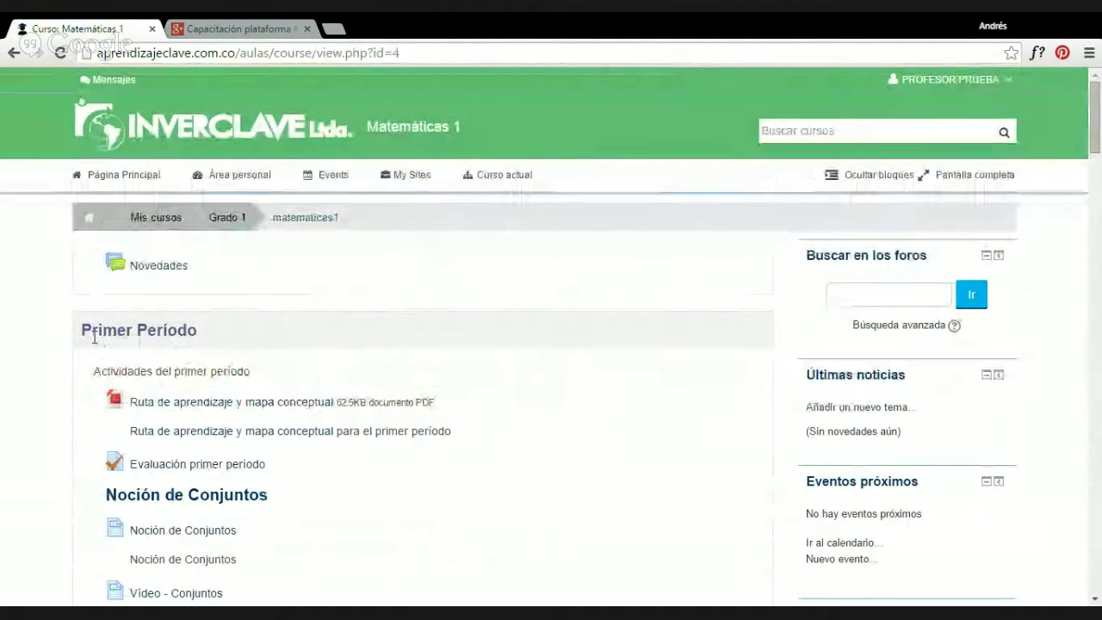
left_click_drag(79, 330, 261, 334)
scroll(260, 334, "down", 5)
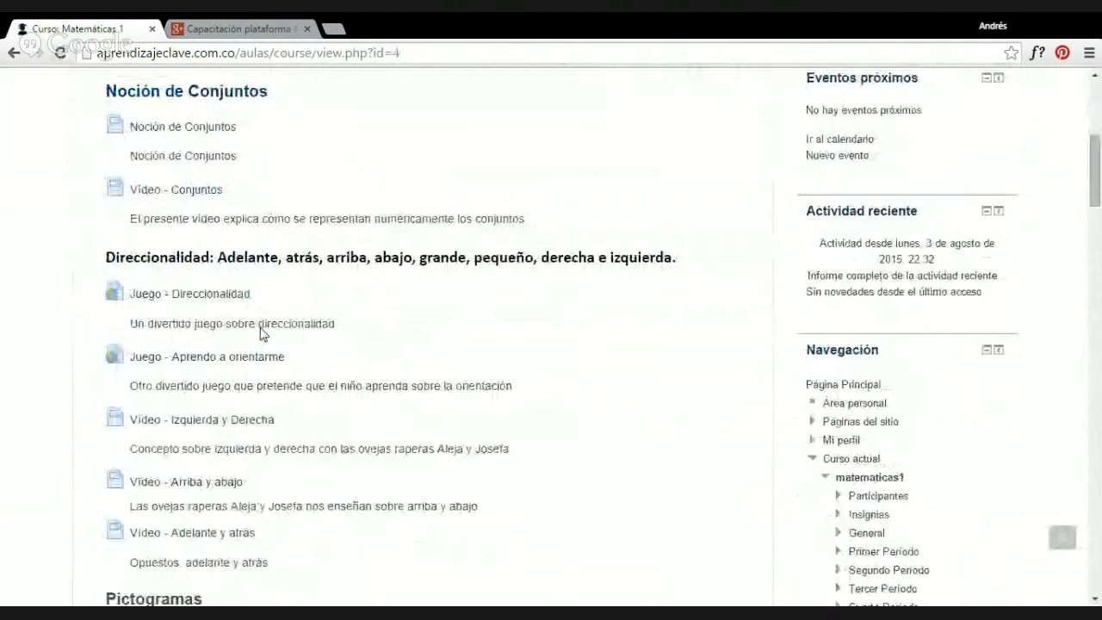
scroll(263, 334, "down", 1)
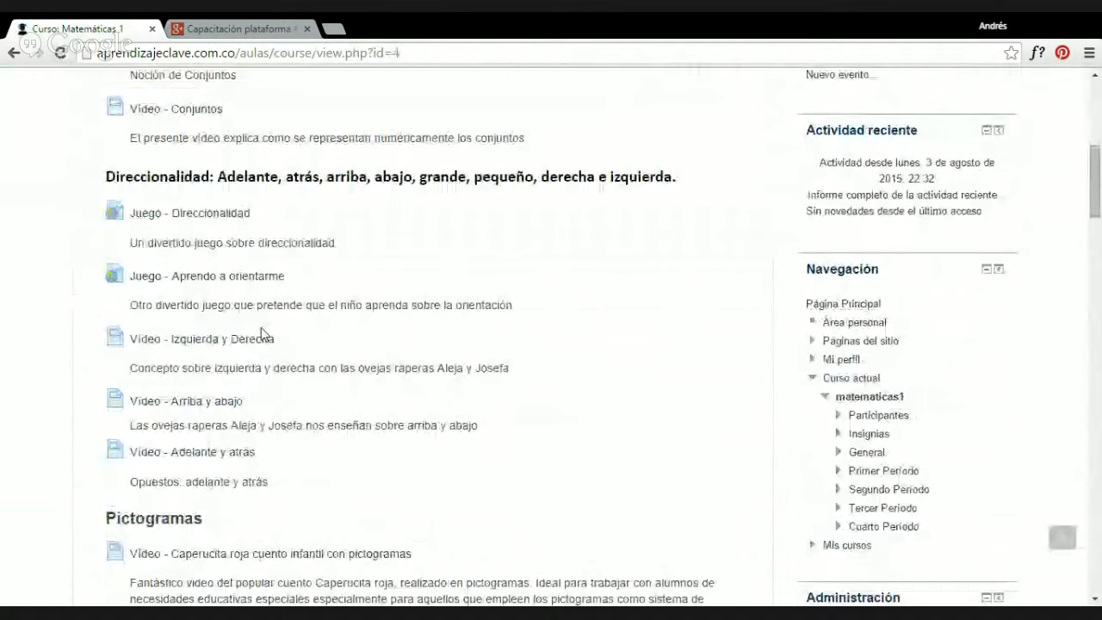
scroll(262, 335, "down", 10)
scroll(211, 239, "down", 5)
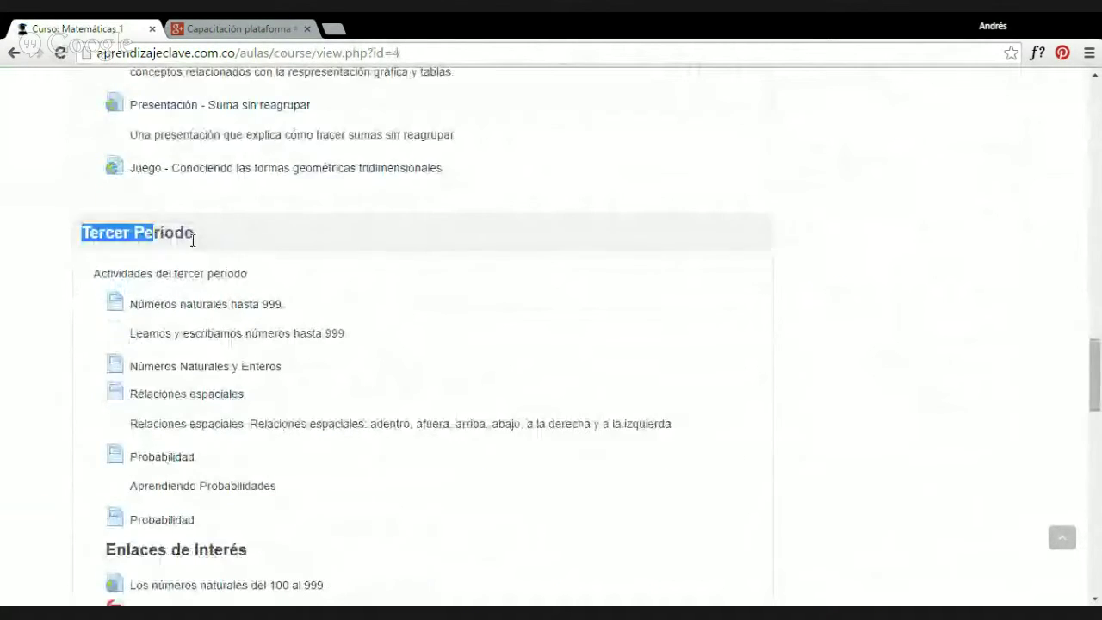
scroll(250, 266, "down", 6)
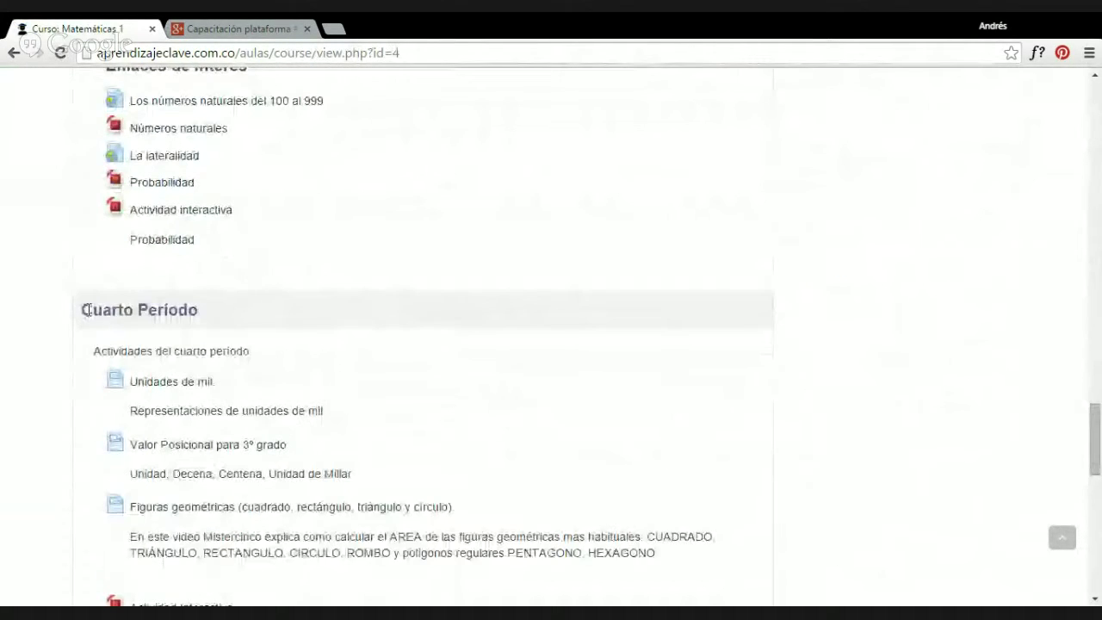
left_click_drag(246, 270, 208, 313)
Scroll back up to Primer Período with Noción de Conjuntos and Direccionalidad.
scroll(253, 381, "up", 10)
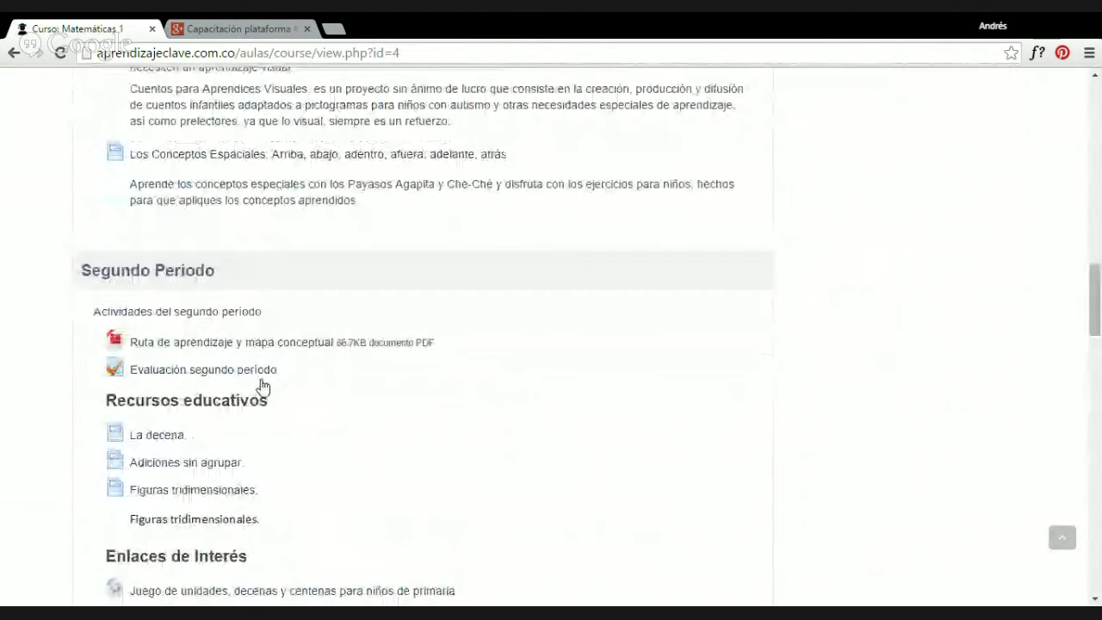
scroll(263, 386, "up", 6)
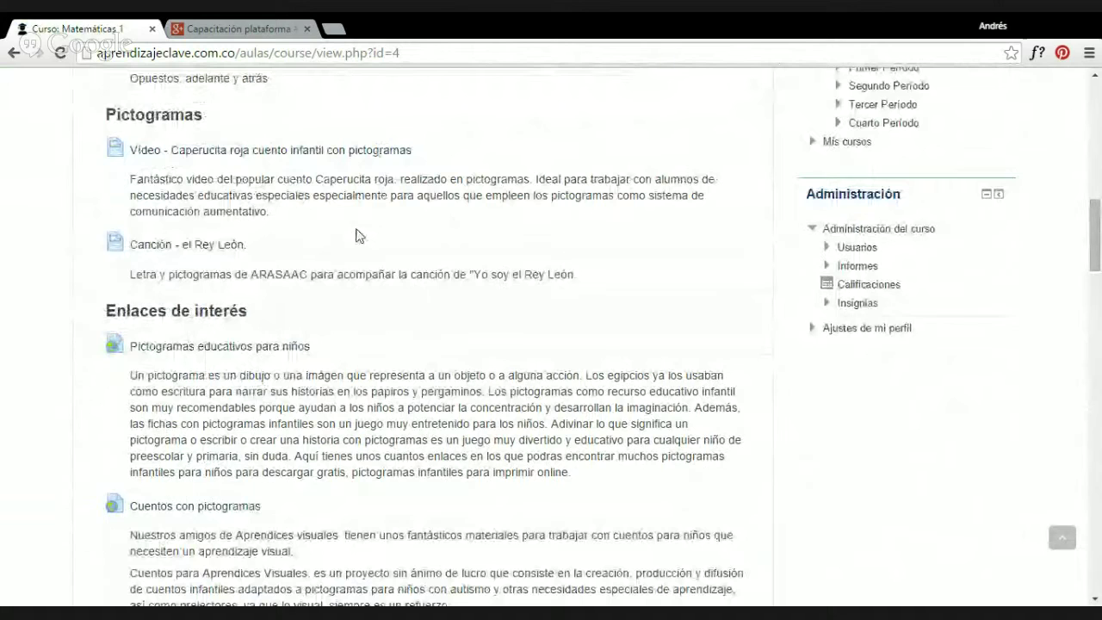
scroll(354, 263, "up", 4)
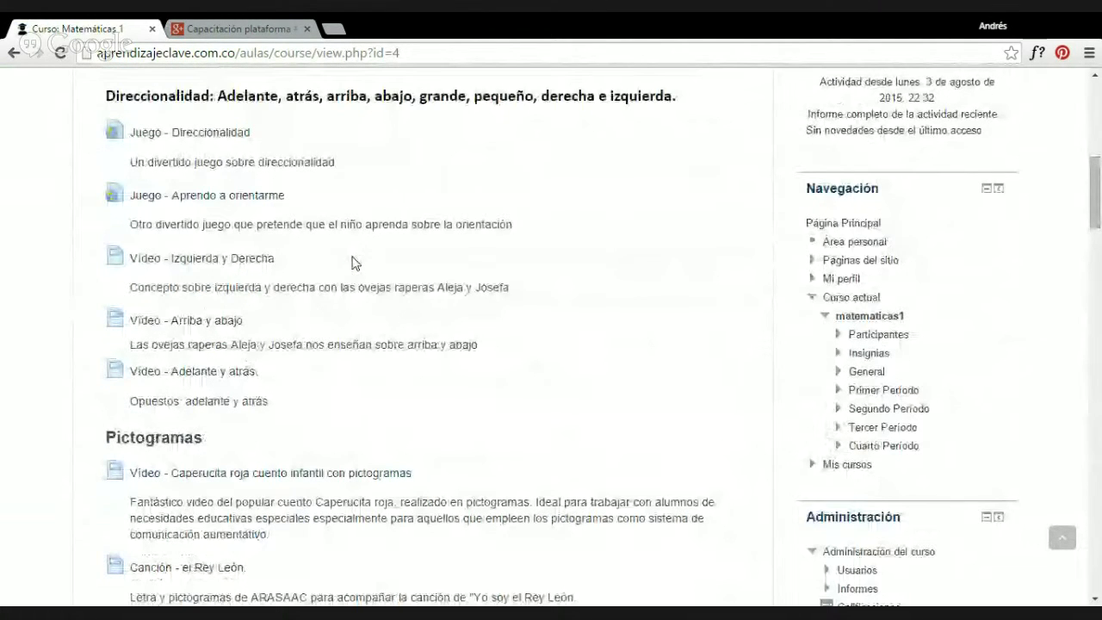
scroll(332, 217, "up", 5)
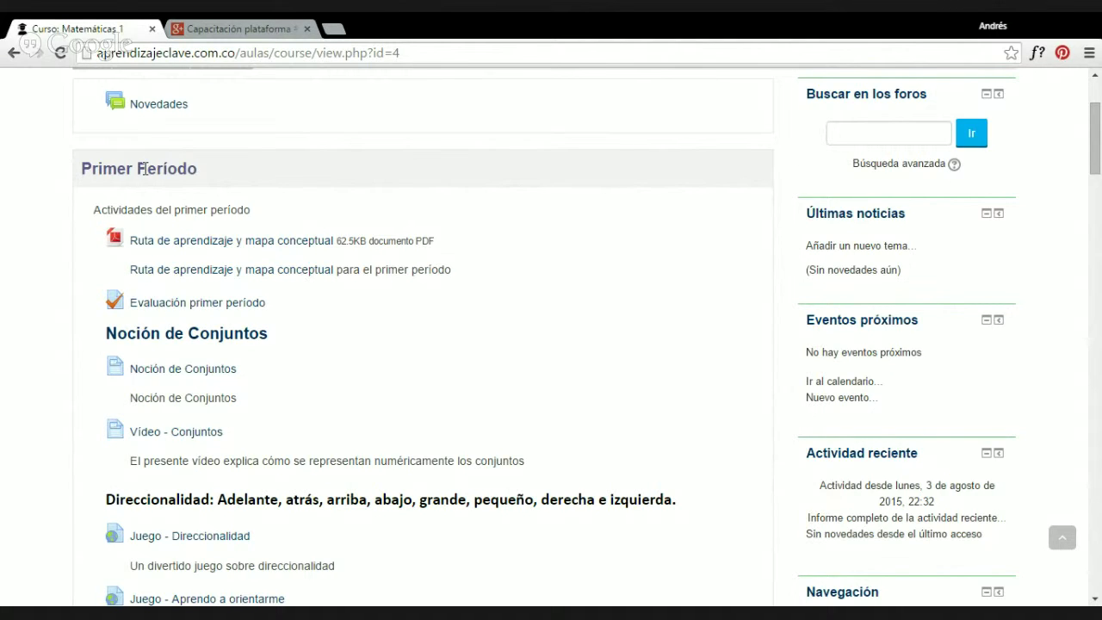
scroll(286, 231, "up", 3)
scroll(321, 229, "down", 5)
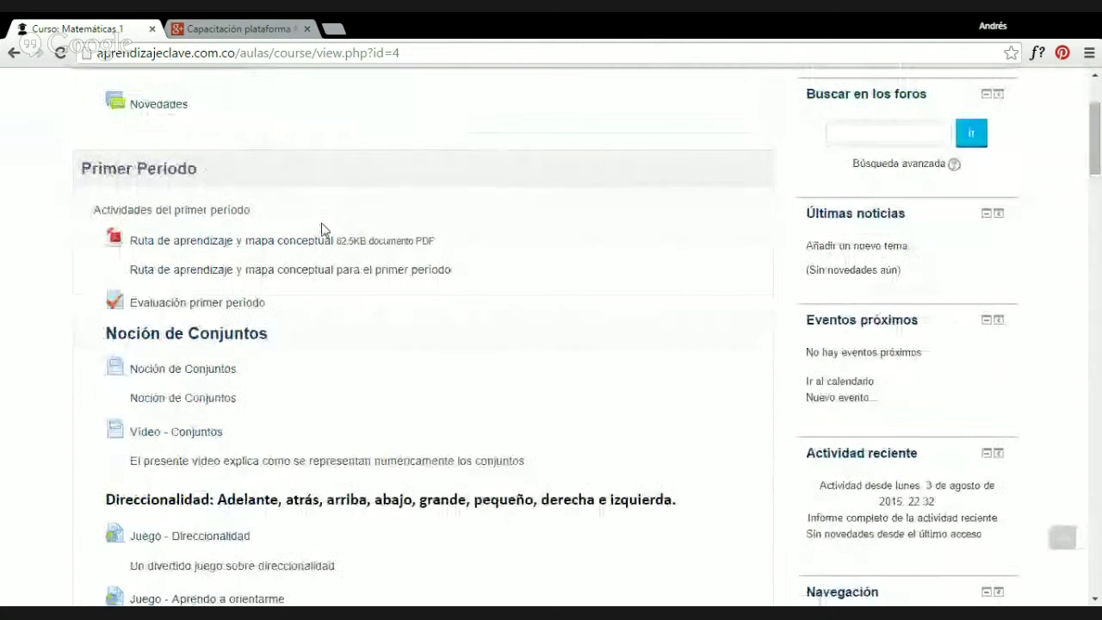
scroll(323, 230, "down", 1)
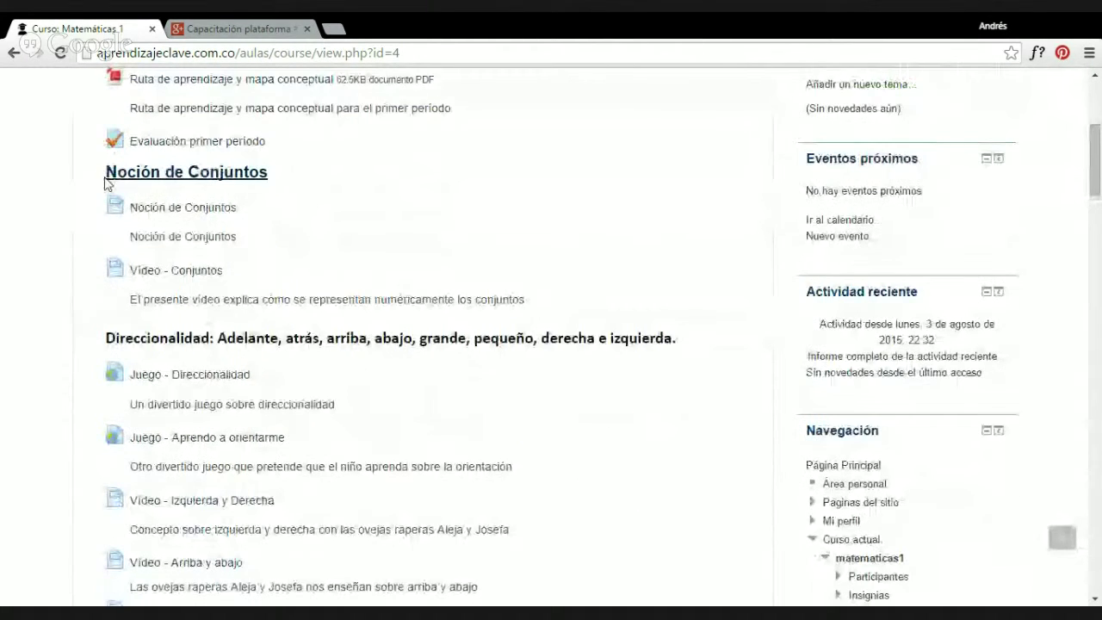
left_click_drag(107, 175, 290, 186)
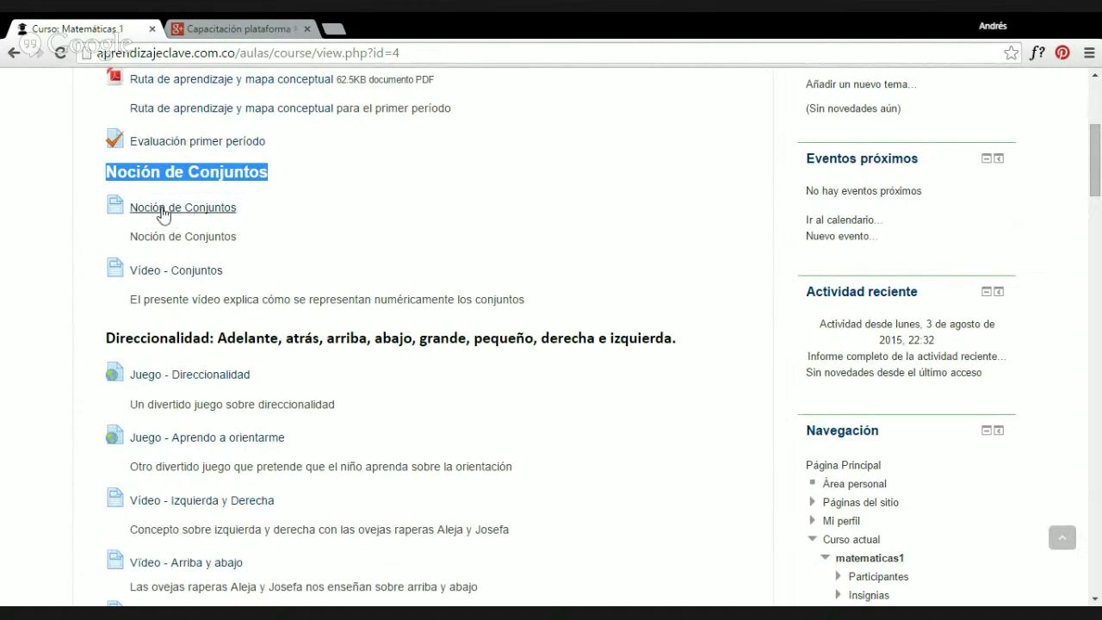
Play the Vídeo - Conjuntos YouTube lesson briefly, pause it, then go to Mis cursos.
left_click(187, 277)
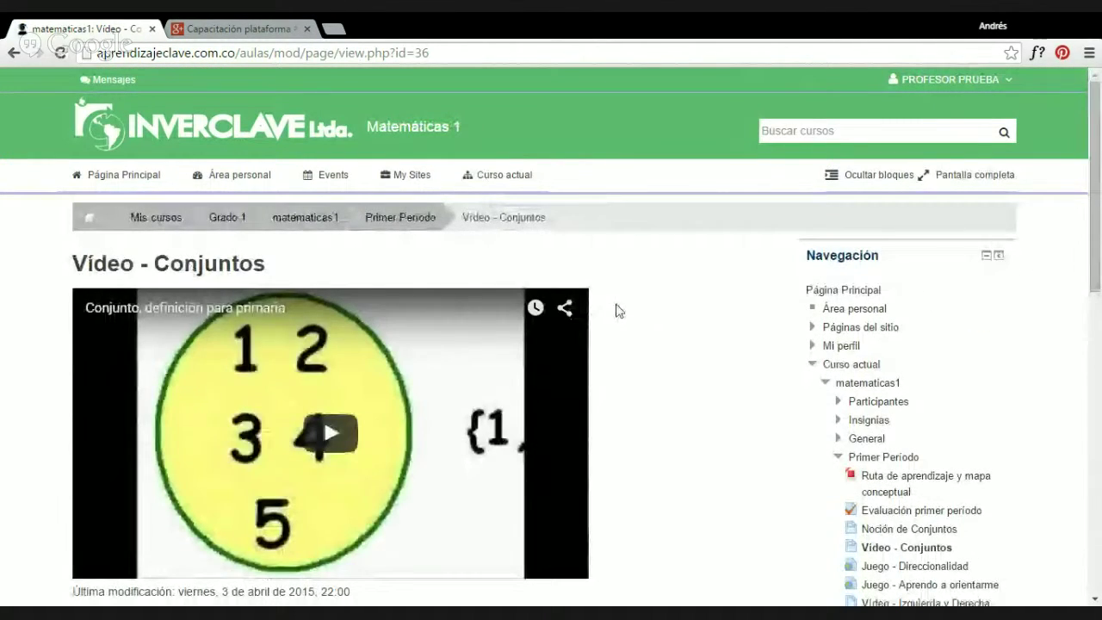
scroll(382, 398, "down", 1)
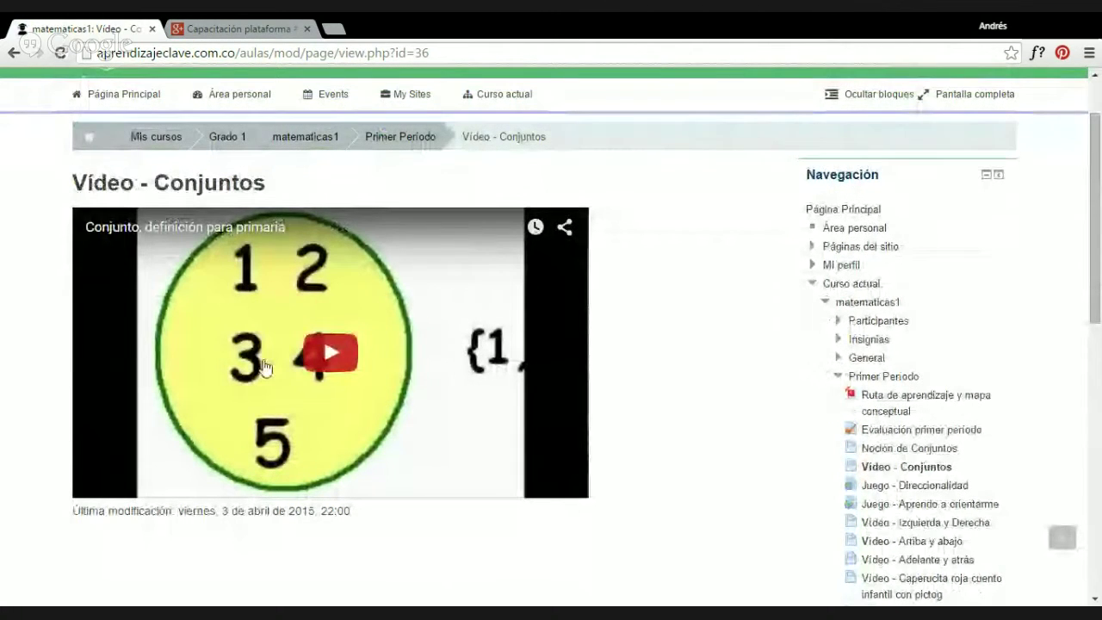
left_click(331, 355)
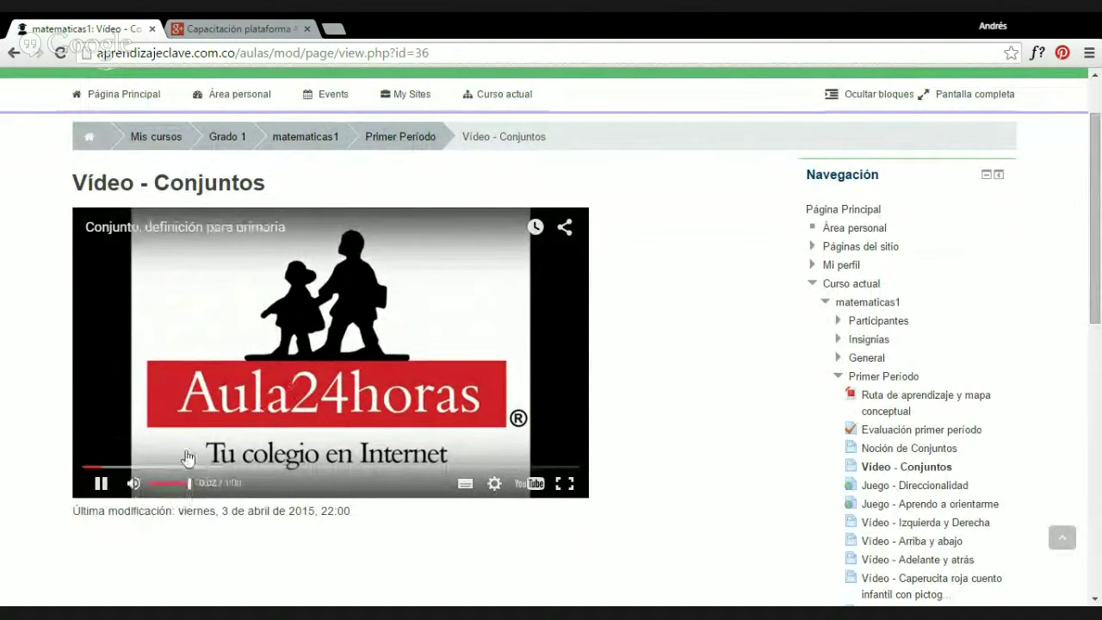
left_click(99, 485)
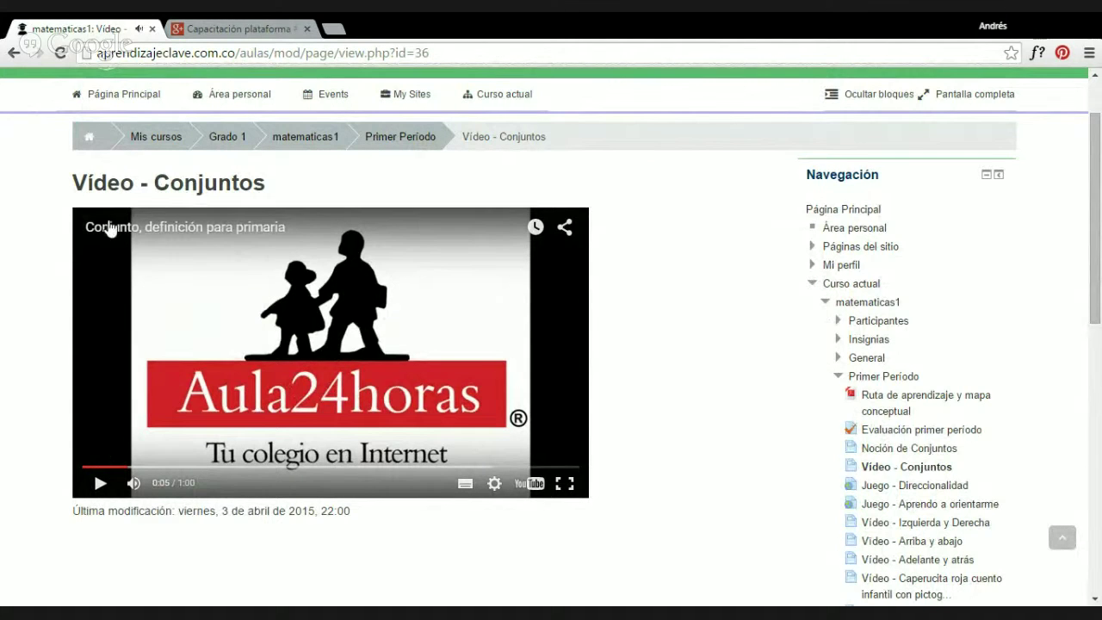
left_click(157, 136)
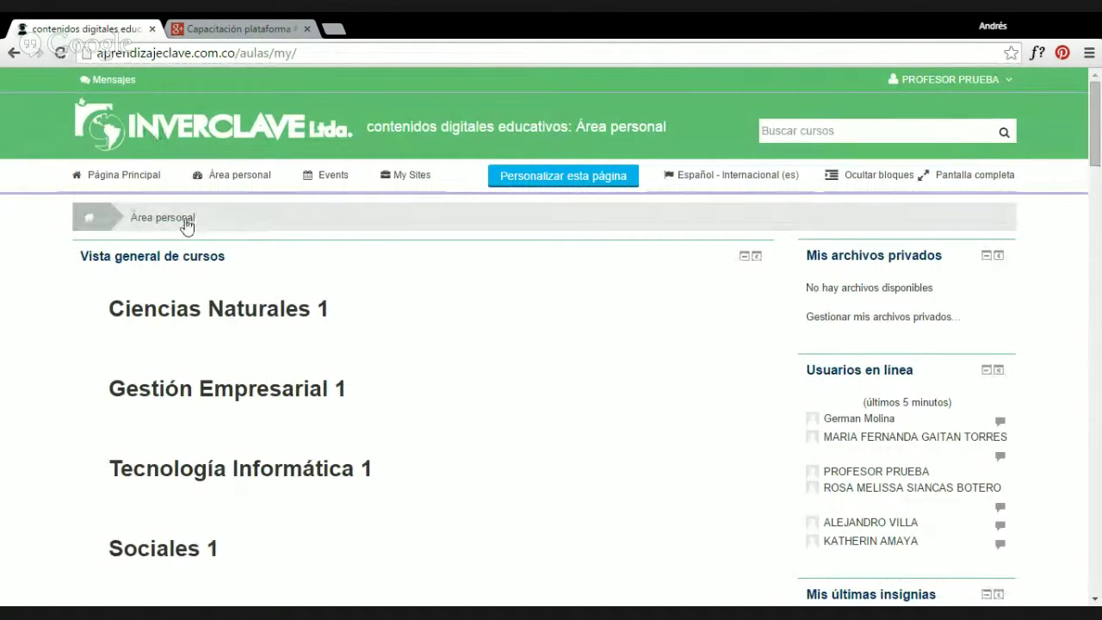
Return to the site home page and log out of the teacher account.
left_click(110, 176)
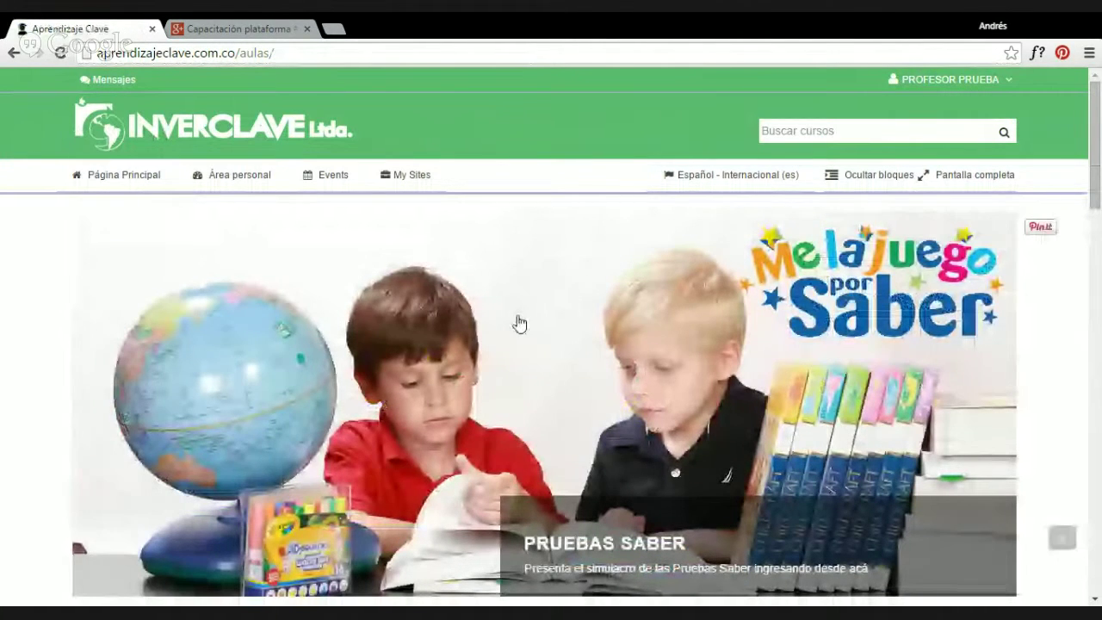
left_click(947, 79)
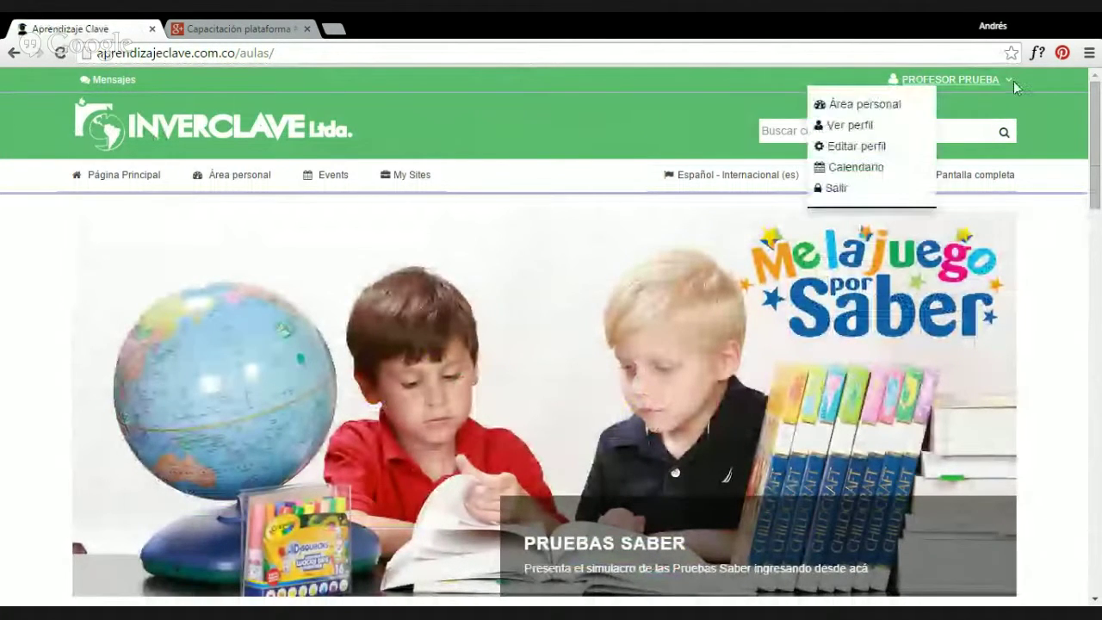
left_click(836, 190)
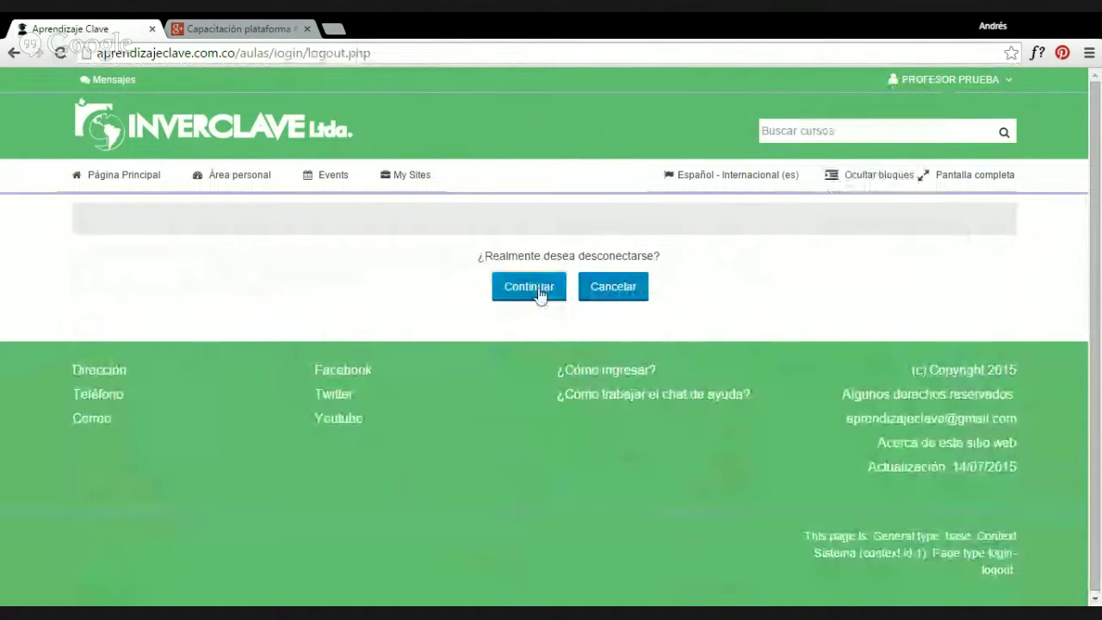
left_click(518, 295)
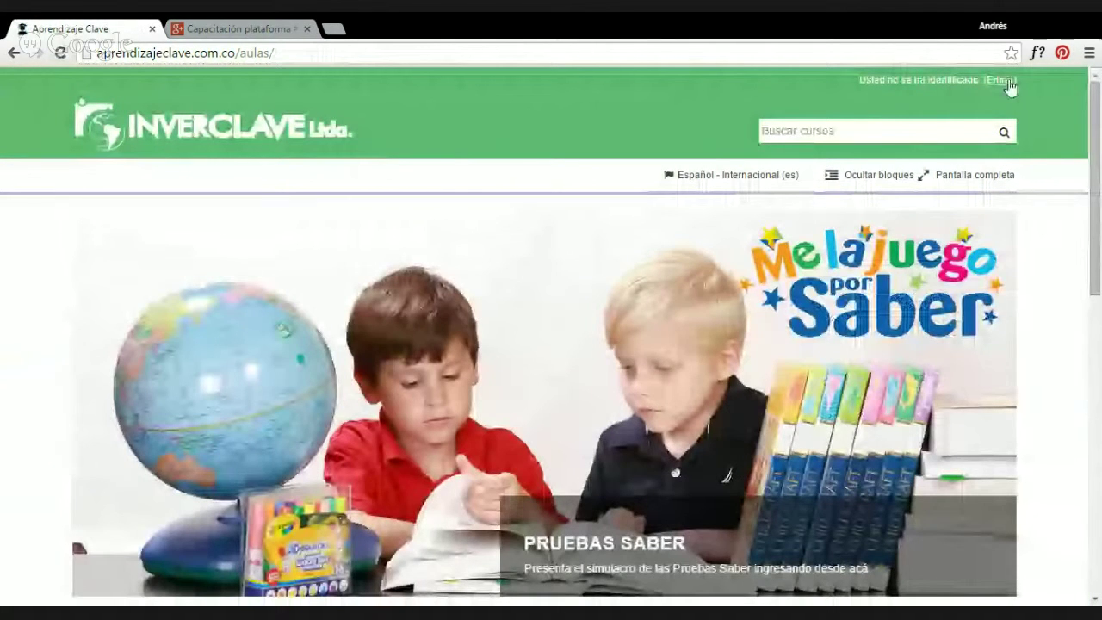
Submit the autofilled demo student username and the password on the login page.
left_click(1008, 80)
left_click(514, 345)
type("demo")
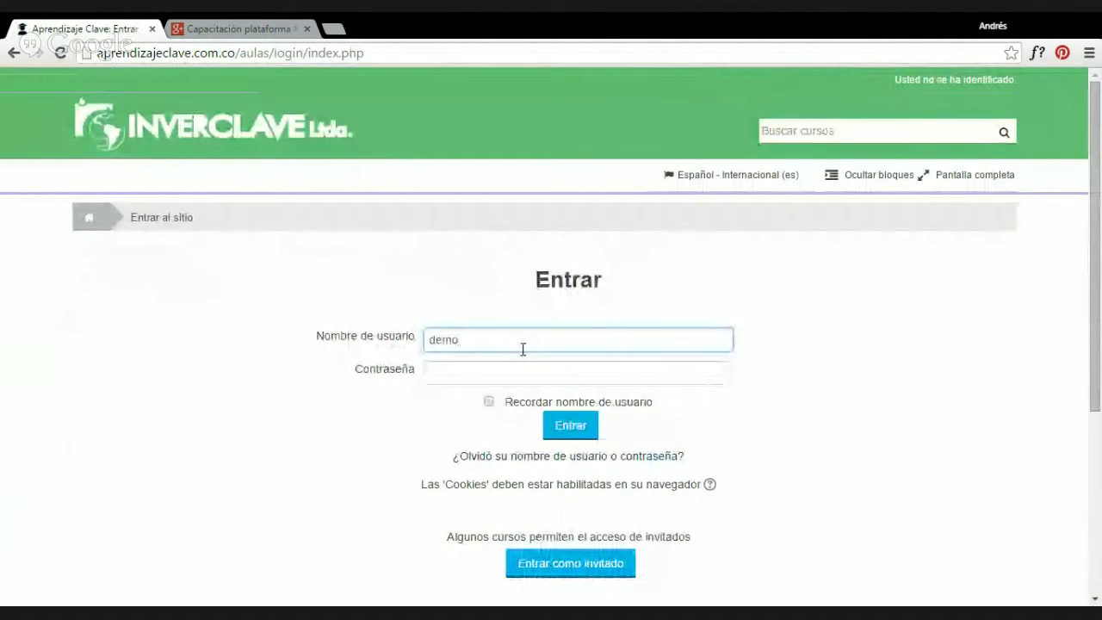
key("Down")
key("Tab")
type("123")
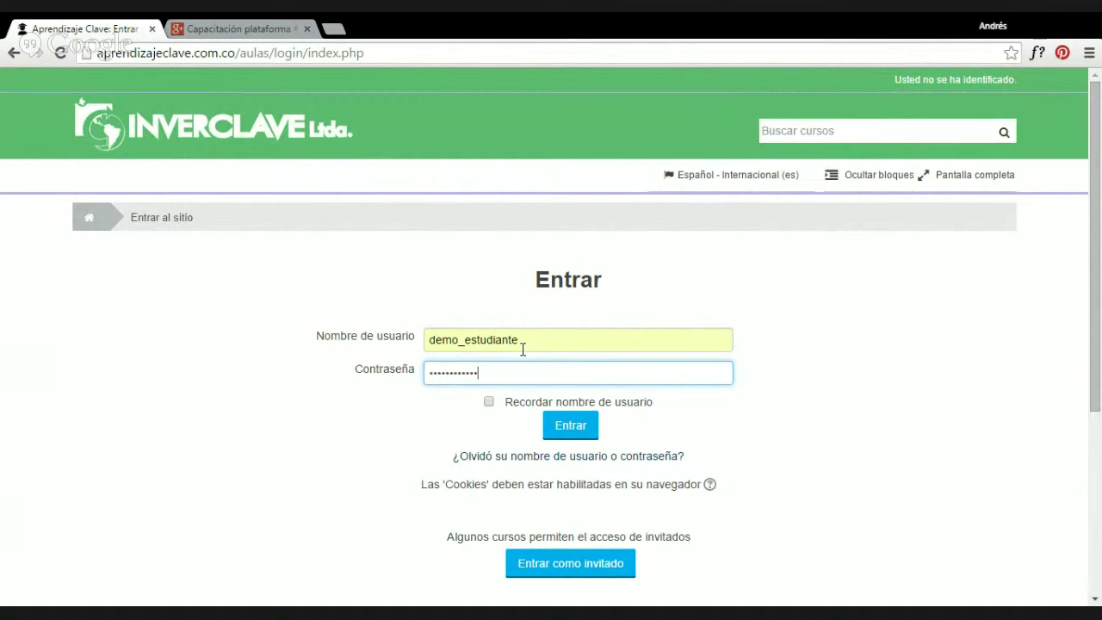
key("Return")
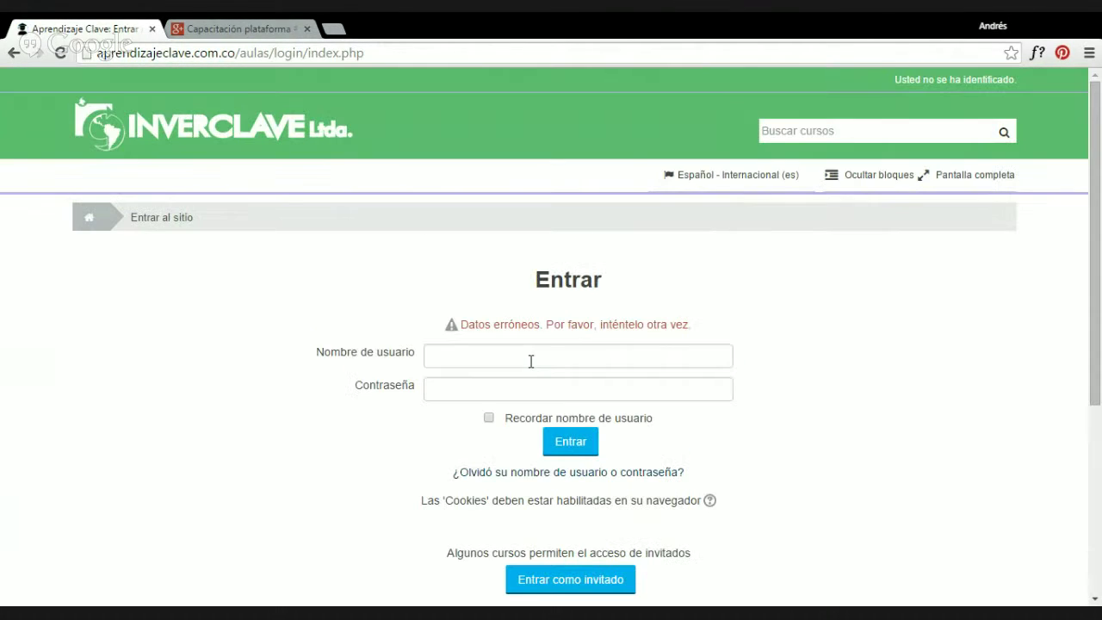
Re-enter the suggested student username and submit the login again.
left_click(537, 363)
type("dem")
key("Down")
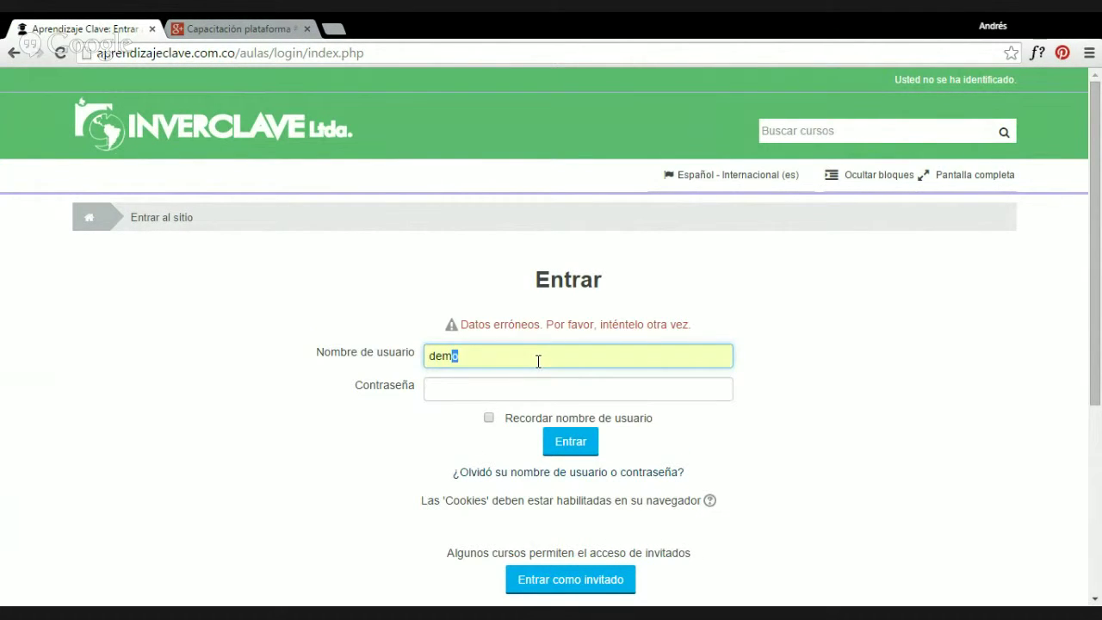
key("Tab")
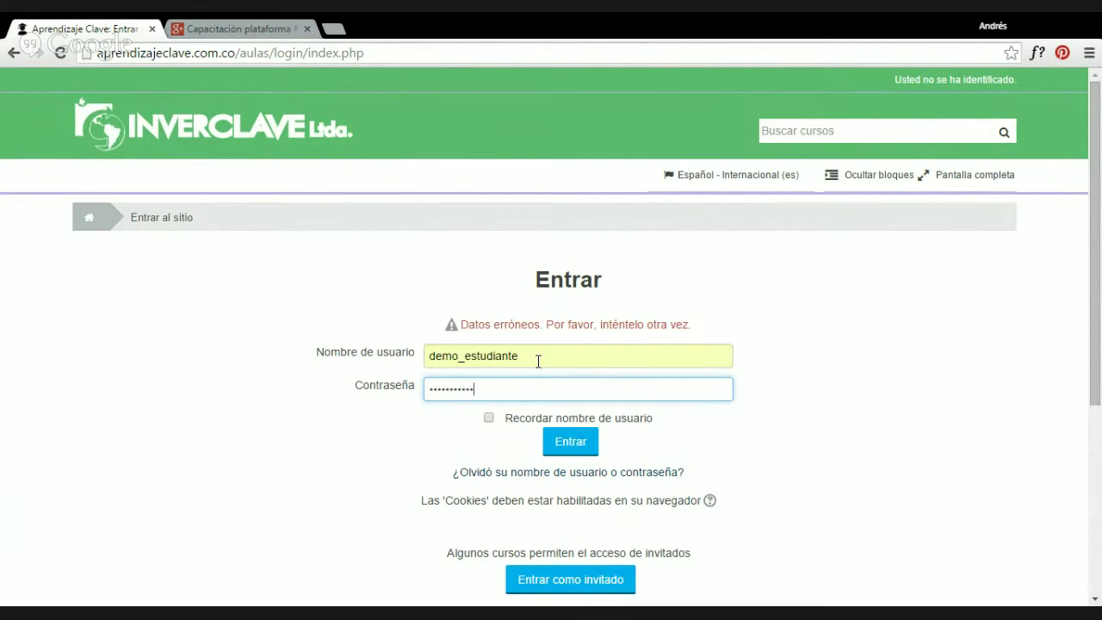
key("Return")
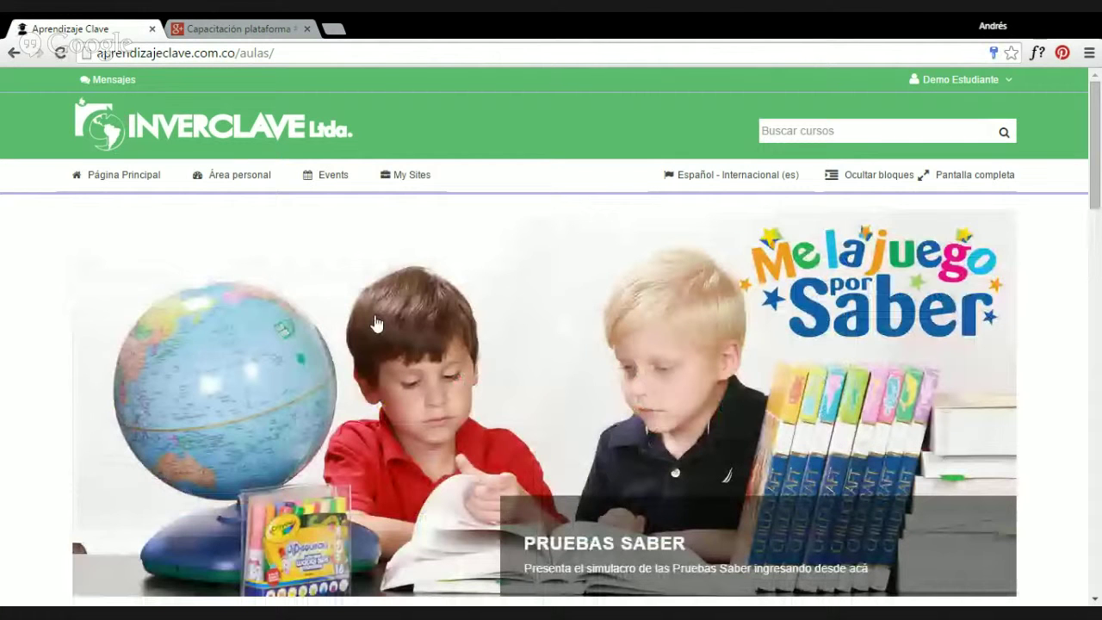
Scroll the Mis cursos cards down to Química 10, Física 10 and Filosofía 10.
scroll(413, 273, "down", 5)
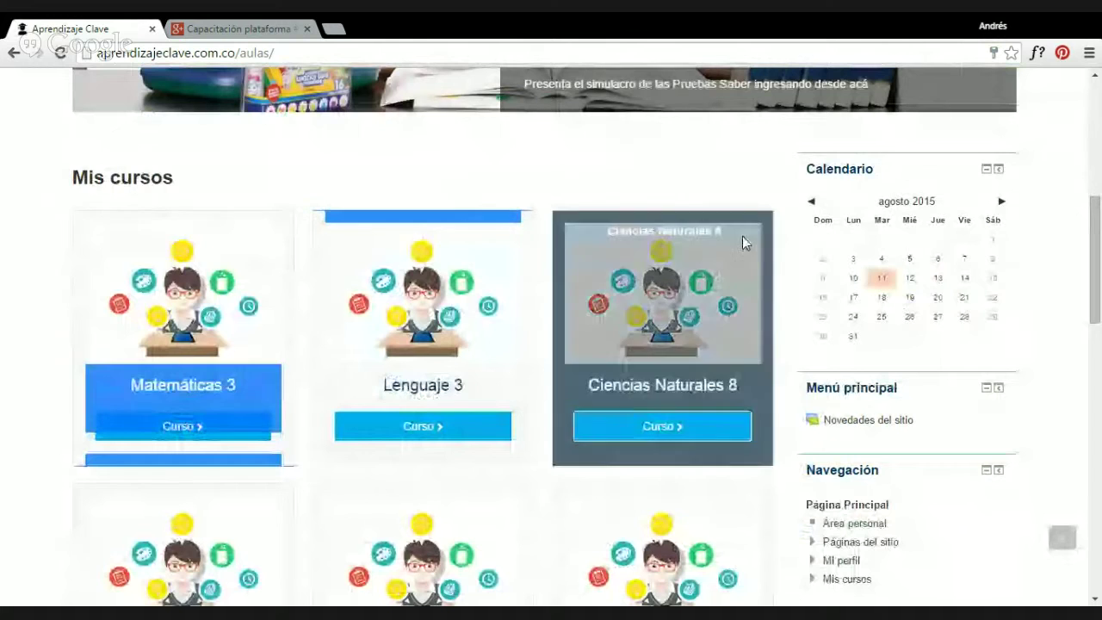
scroll(785, 256, "down", 6)
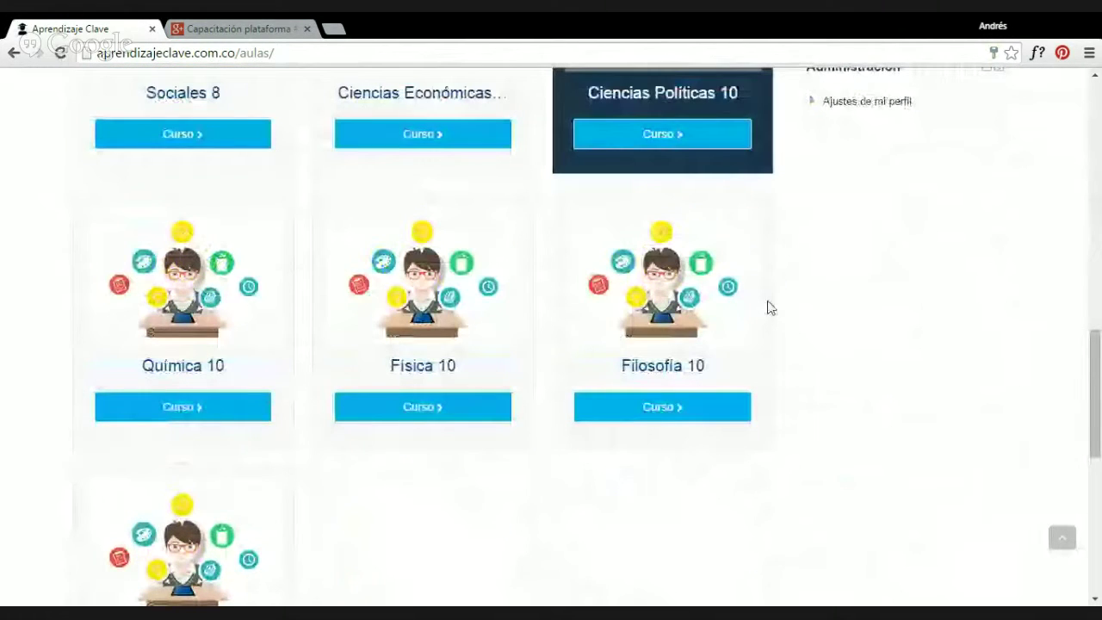
scroll(770, 308, "up", 1)
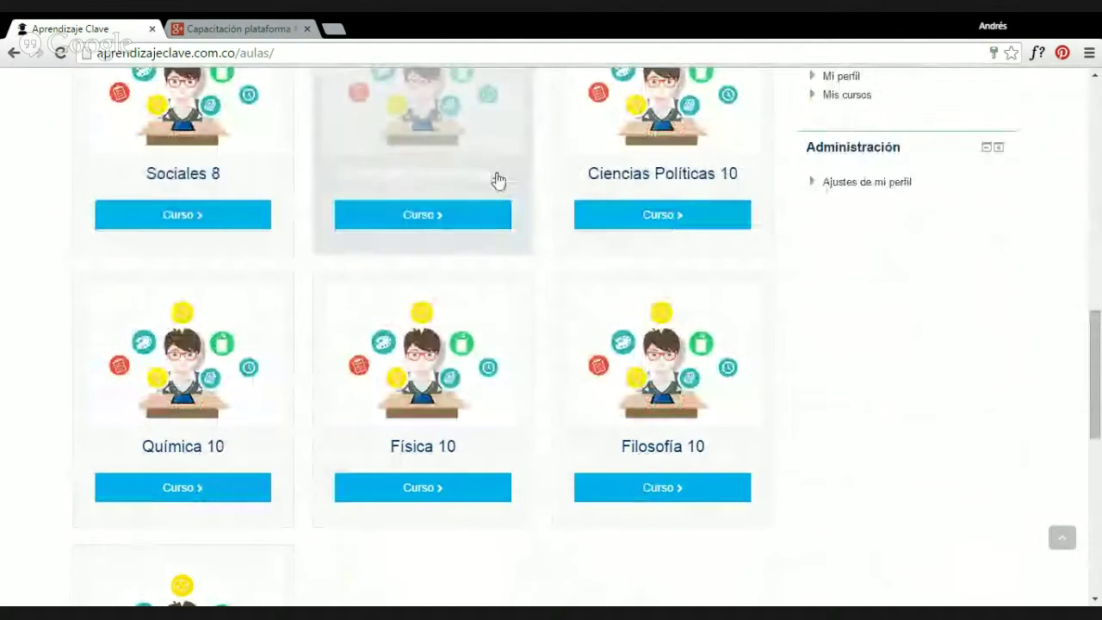
scroll(301, 332, "down", 2)
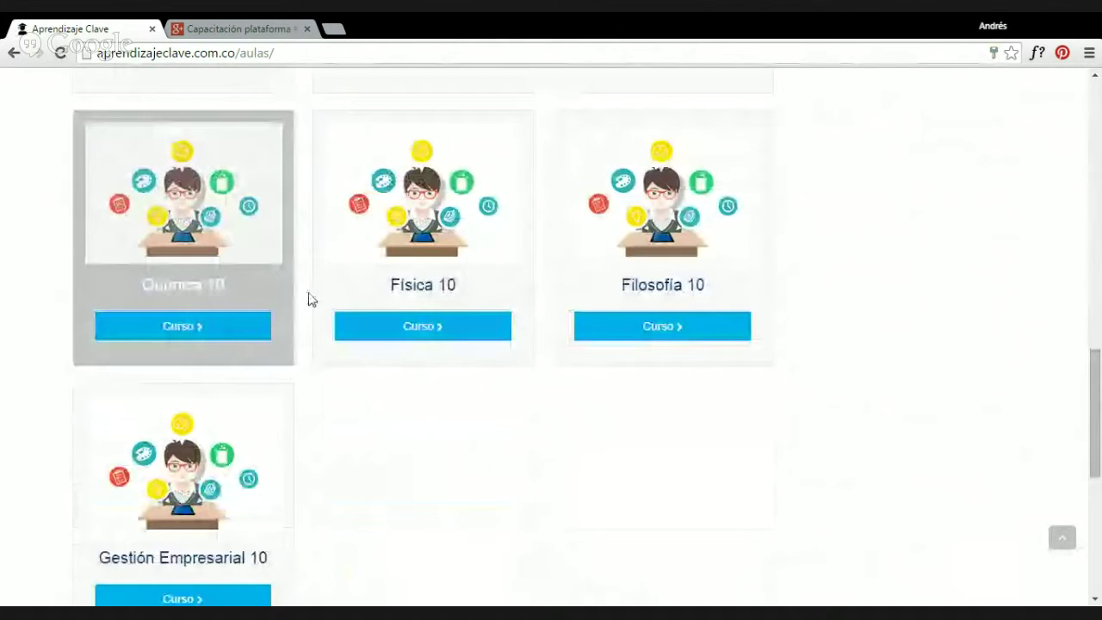
Open Física 10 and scroll through its Primer, Segundo and later period sections.
left_click(424, 284)
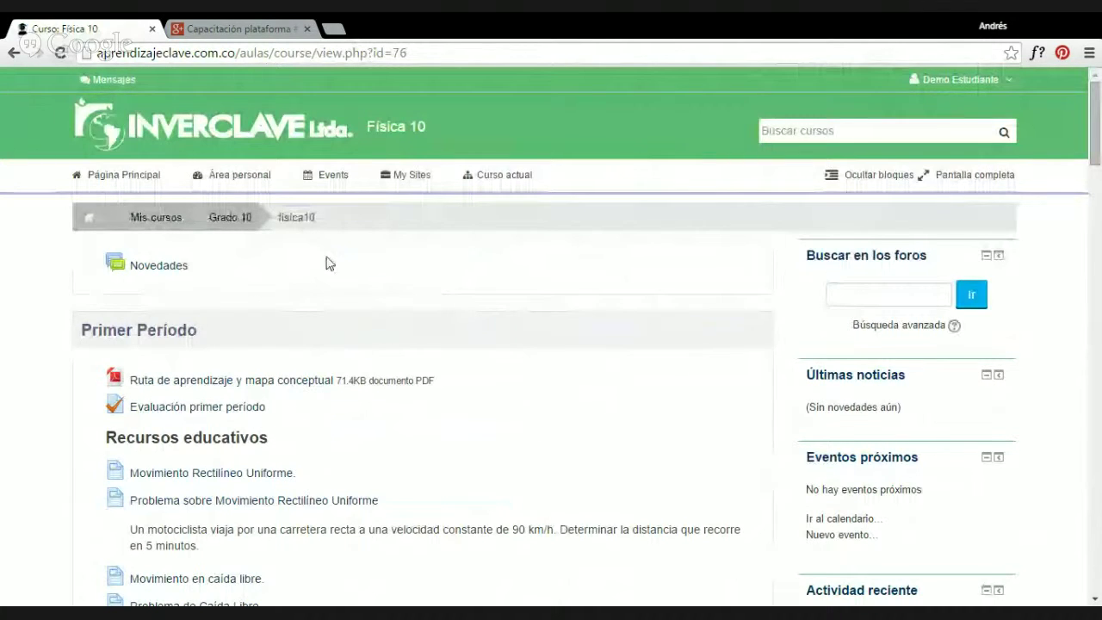
scroll(327, 264, "down", 1)
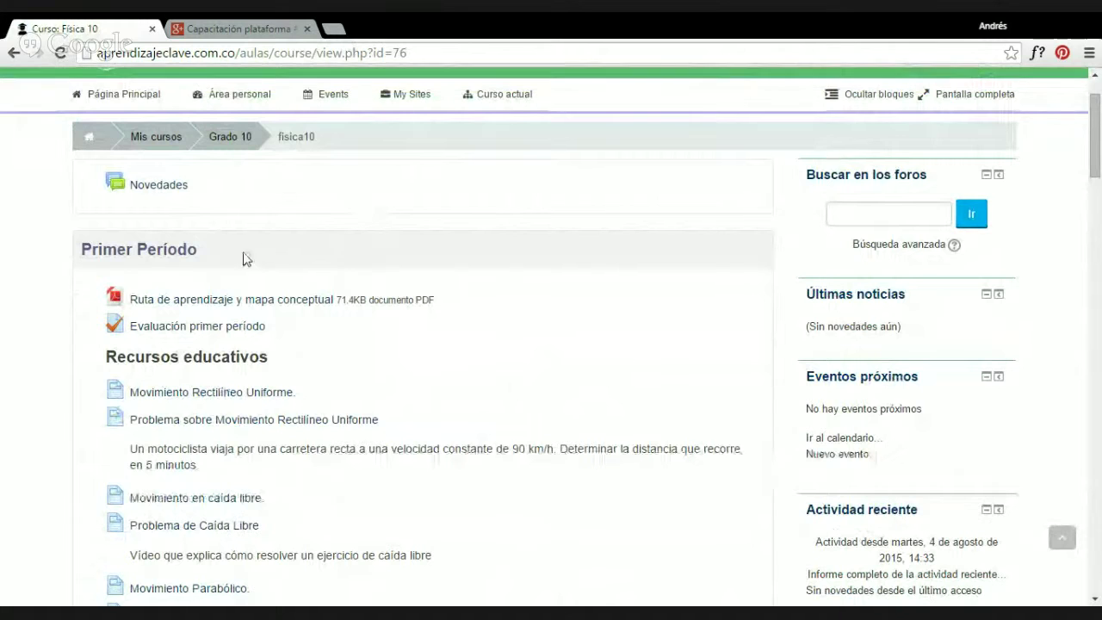
left_click_drag(83, 248, 198, 249)
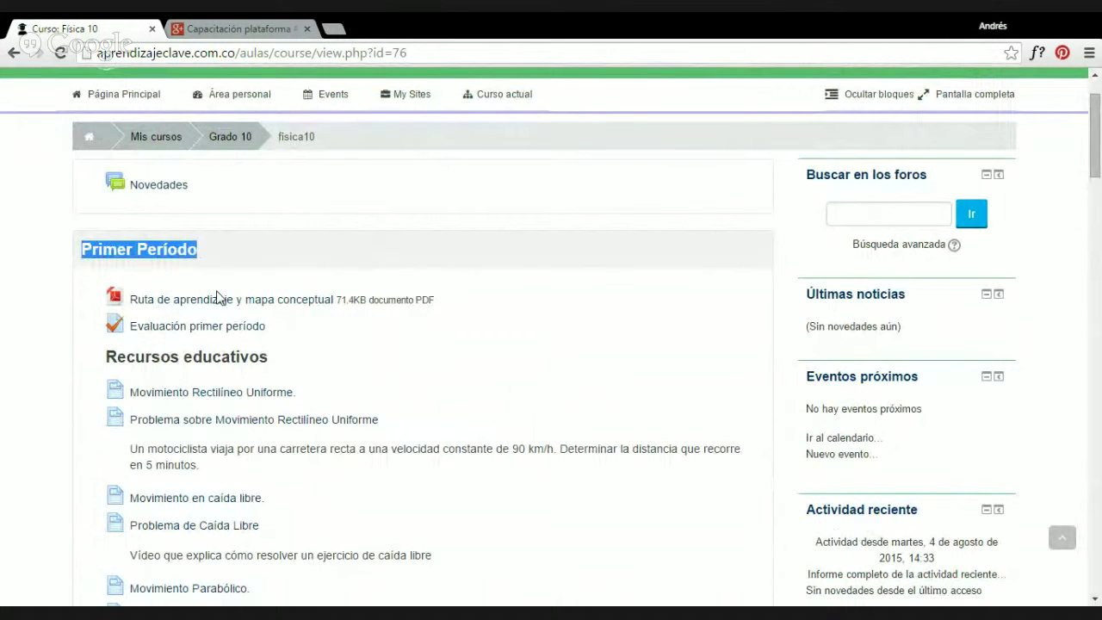
scroll(220, 299, "down", 7)
left_click_drag(118, 405, 272, 417)
scroll(267, 420, "down", 4)
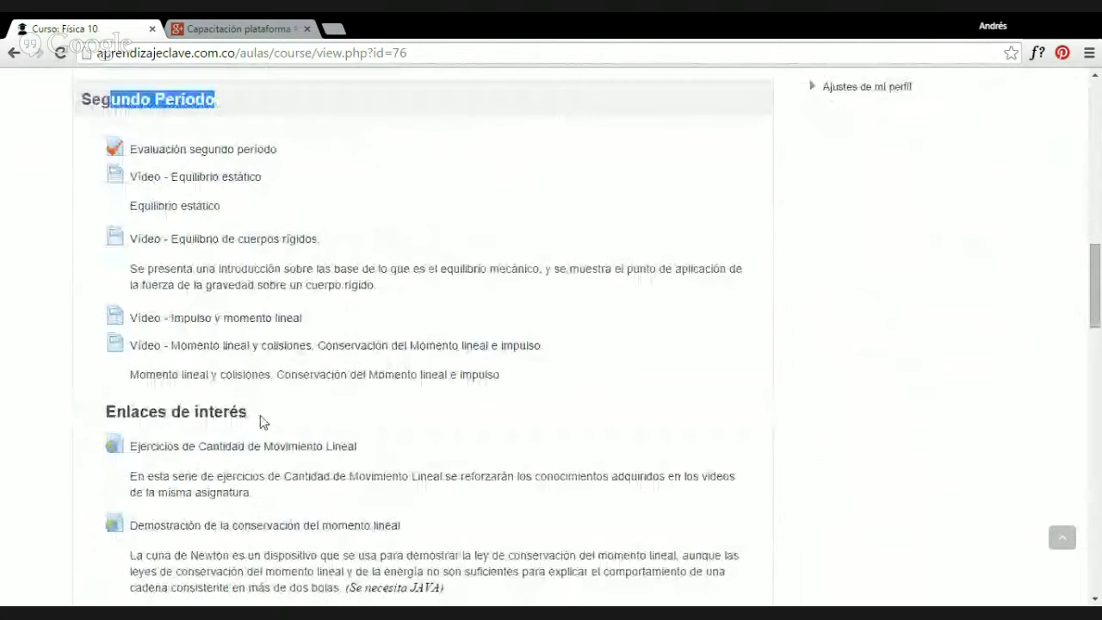
scroll(263, 422, "down", 4)
left_click_drag(123, 415, 226, 411)
scroll(226, 410, "down", 4)
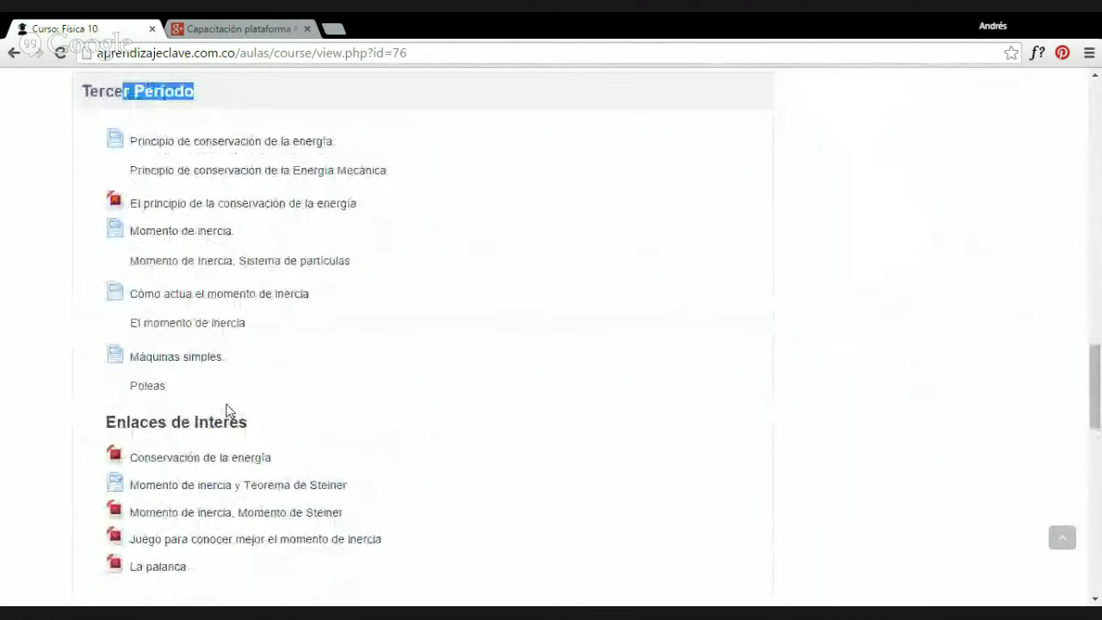
scroll(226, 410, "down", 4)
left_click_drag(112, 307, 310, 301)
Scroll back to the top of Física 10 and show the student account menu.
scroll(278, 379, "up", 10)
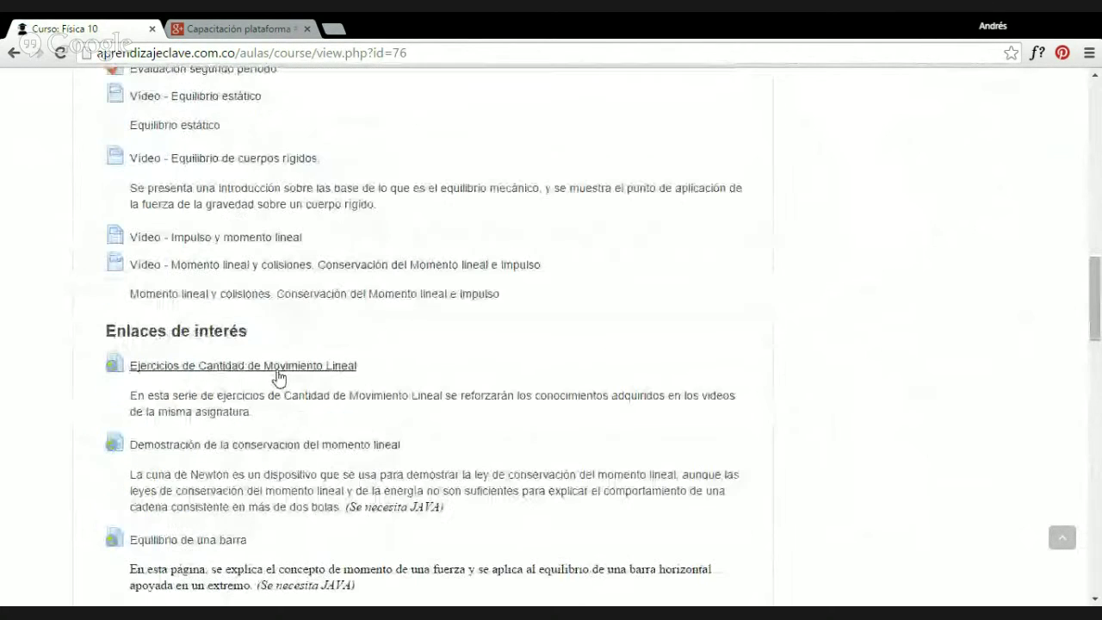
scroll(321, 213, "up", 3)
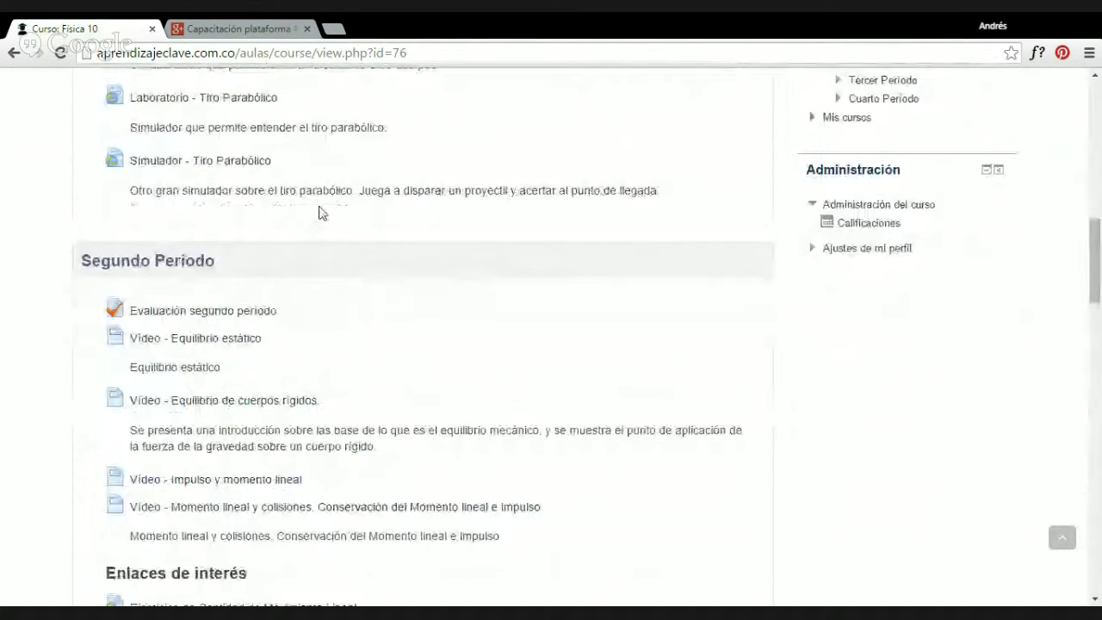
scroll(392, 411, "up", 5)
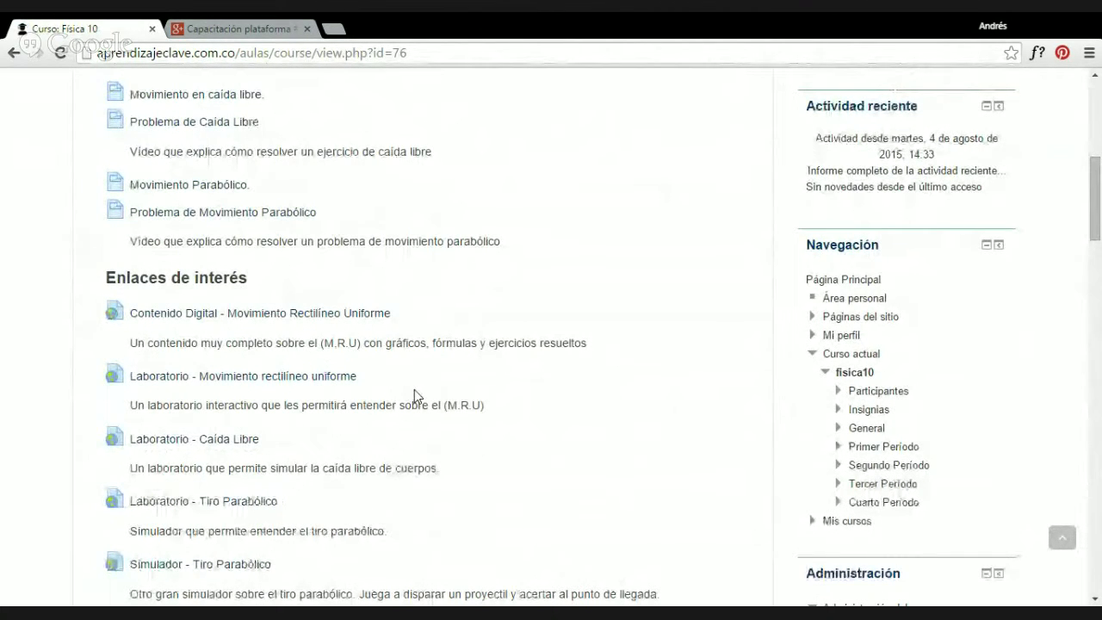
scroll(415, 389, "up", 6)
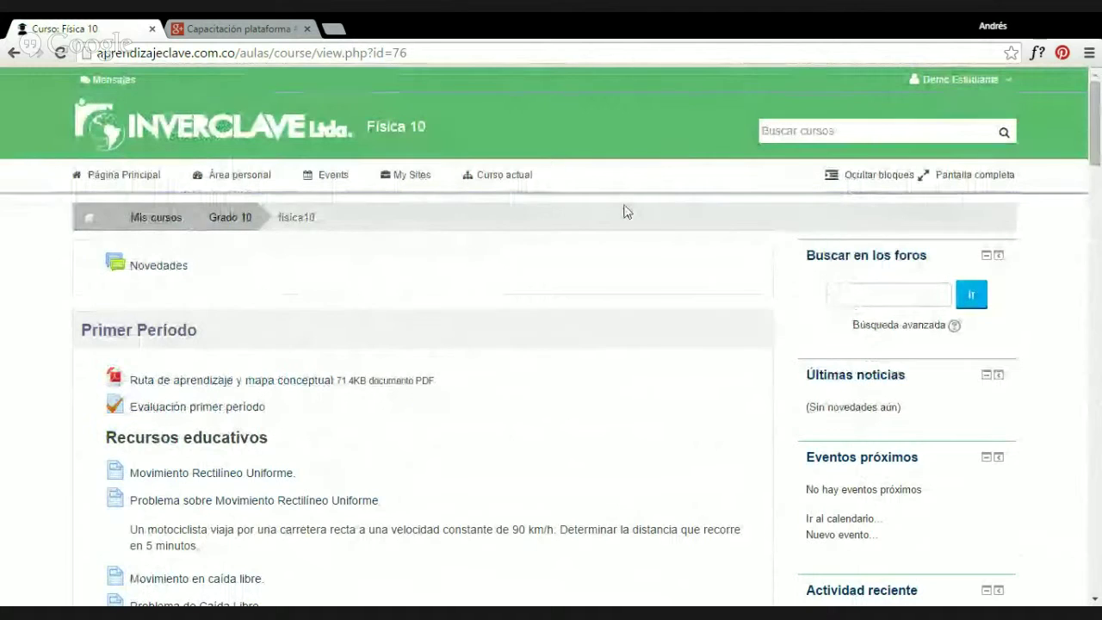
left_click(960, 80)
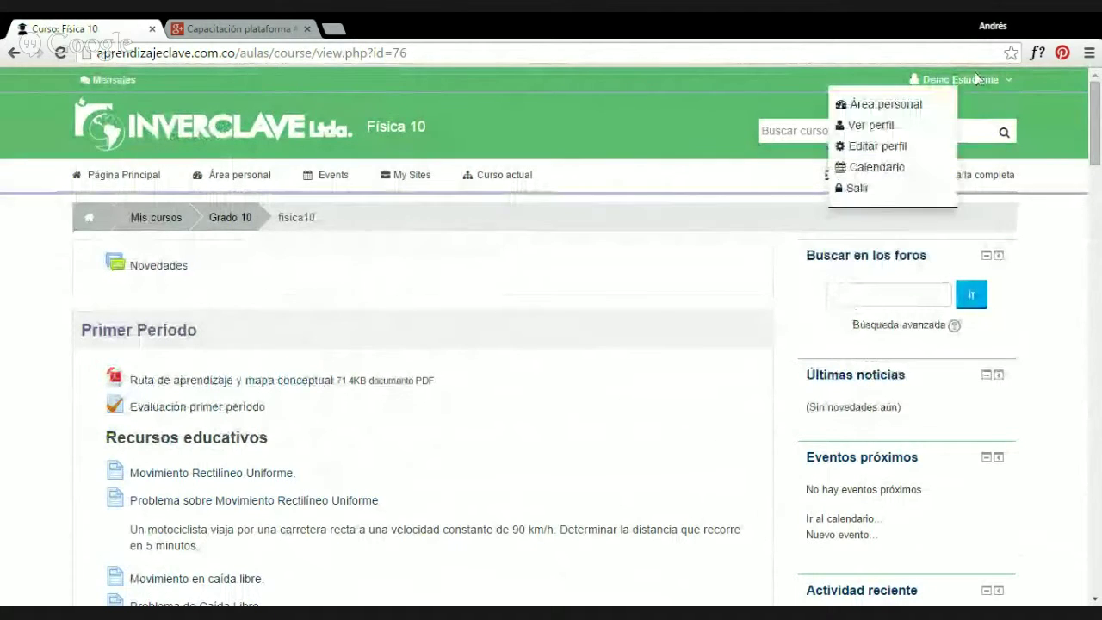
Log out of the student account and return to the login page.
left_click(856, 189)
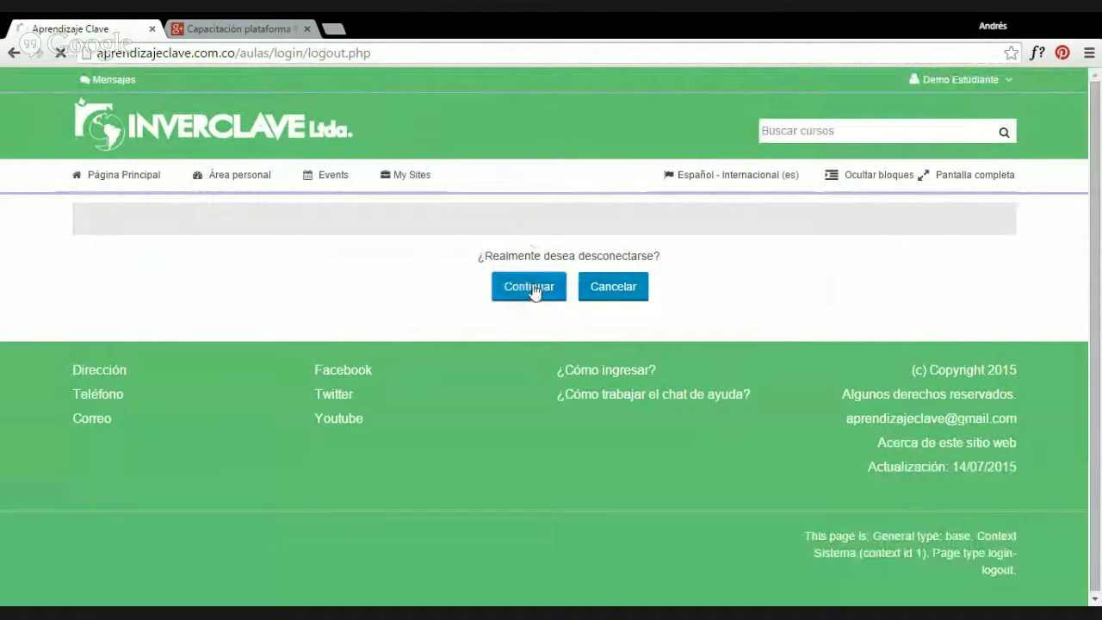
left_click(531, 289)
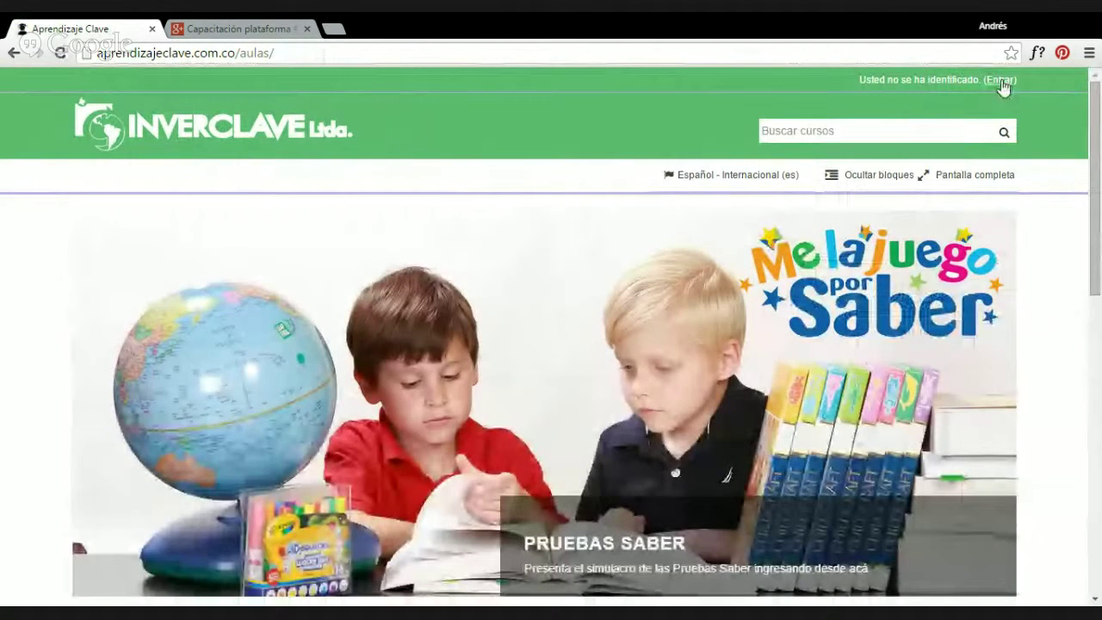
left_click(1001, 81)
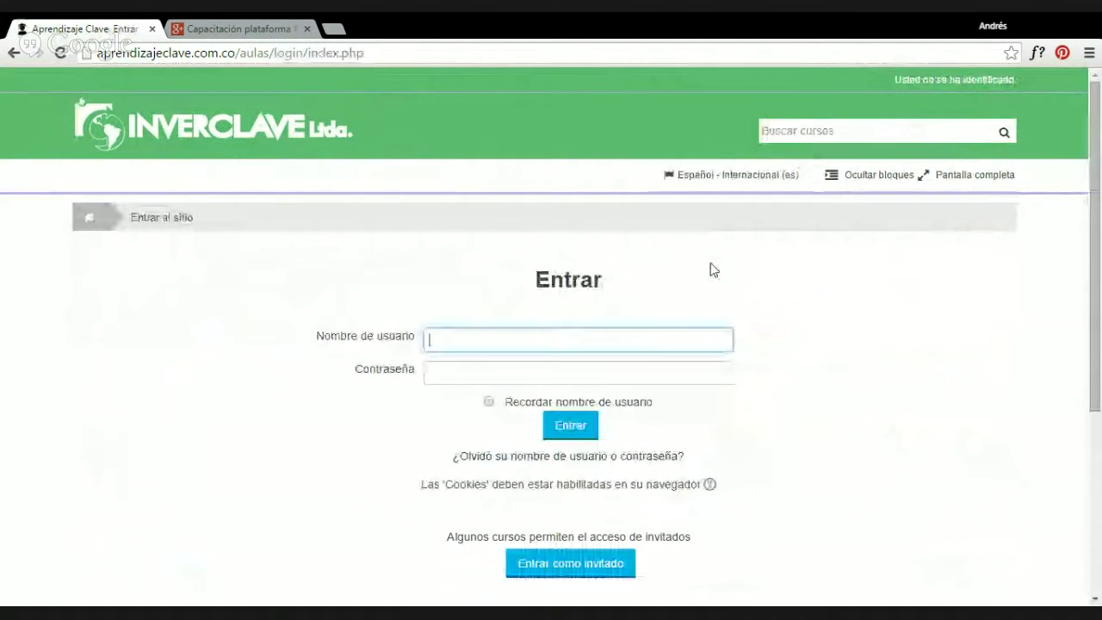
Sign in with the teacher test account, retrying after the first failed attempt.
type("pro")
key("Tab")
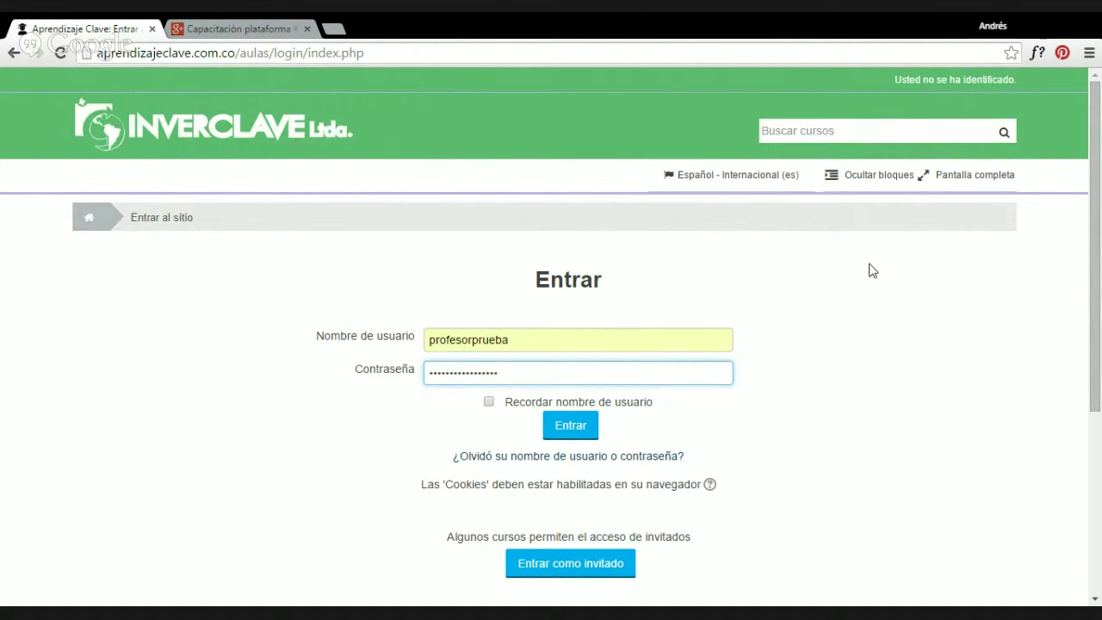
key("Return")
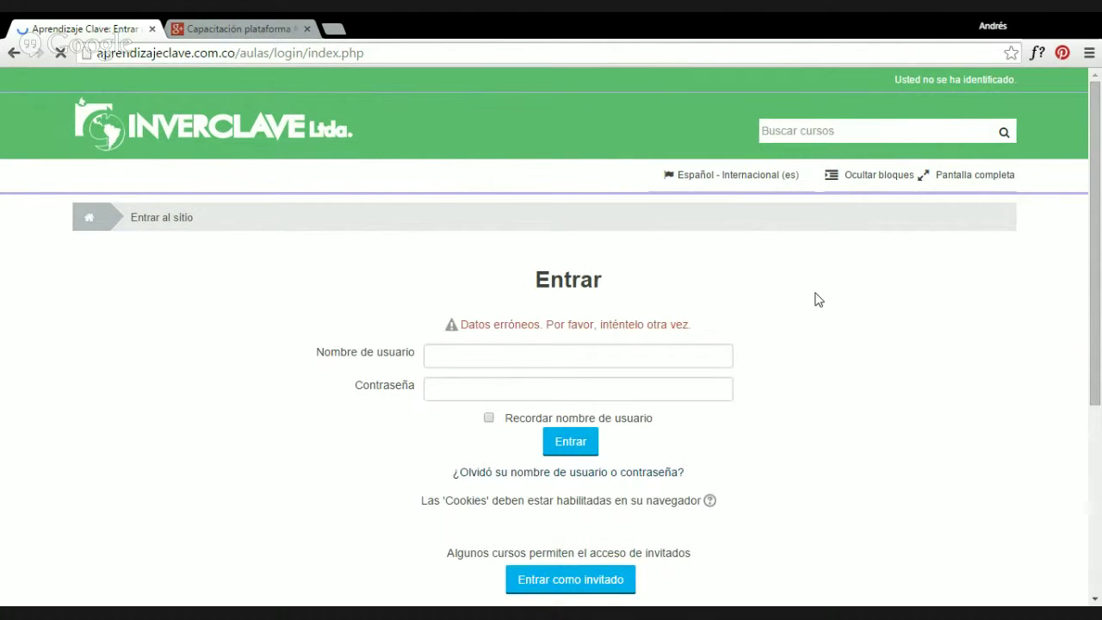
type("profesorprueba")
key("Tab")
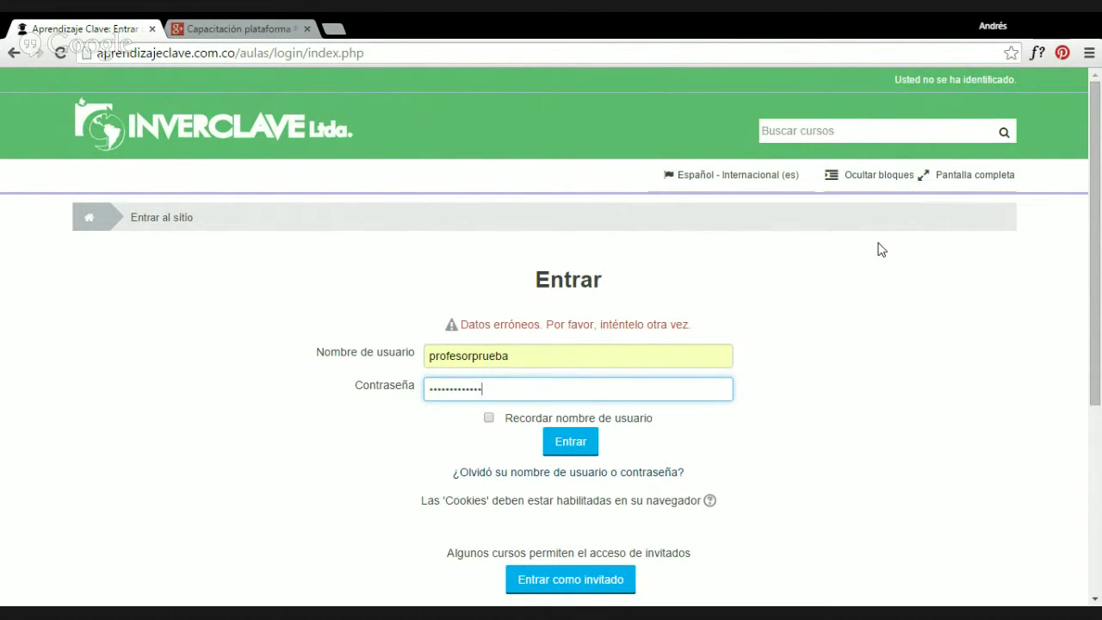
key("Return")
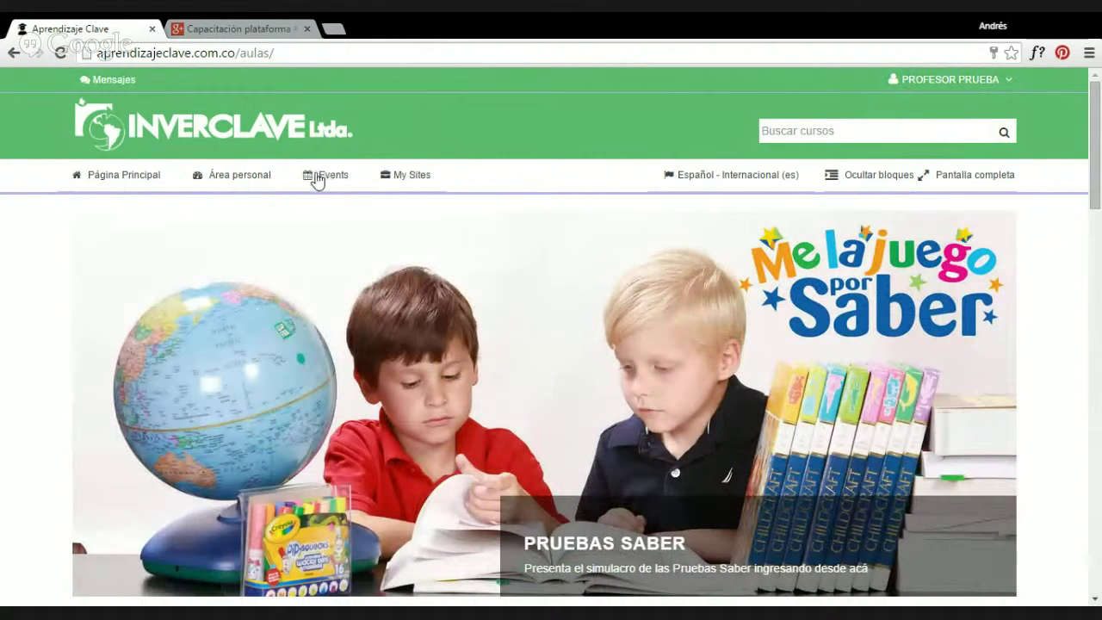
left_click(402, 179)
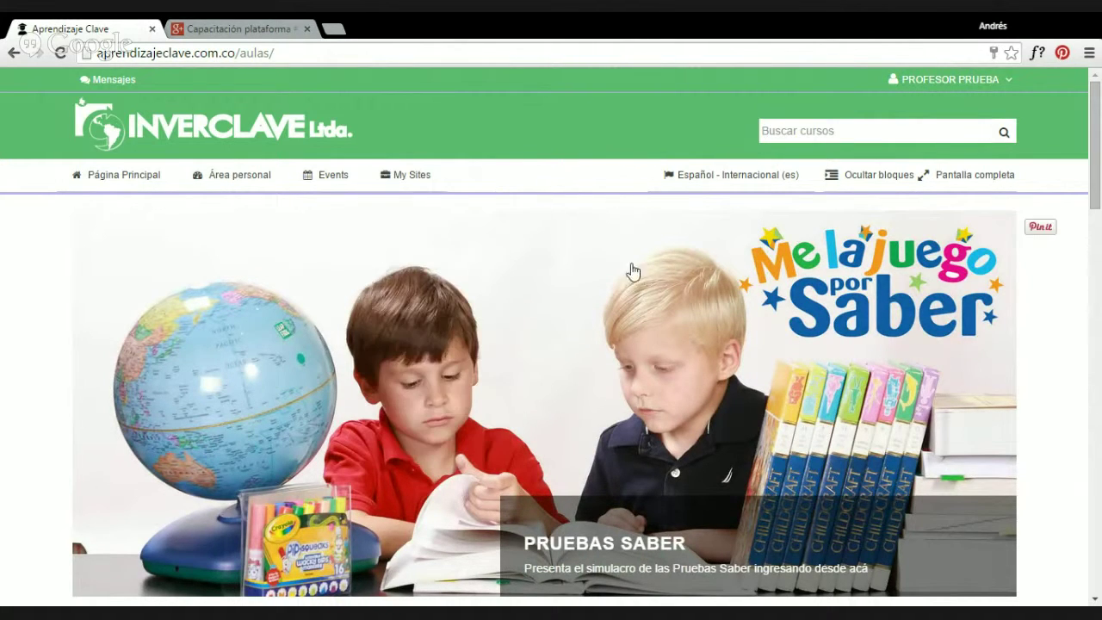
mouse_move(723, 185)
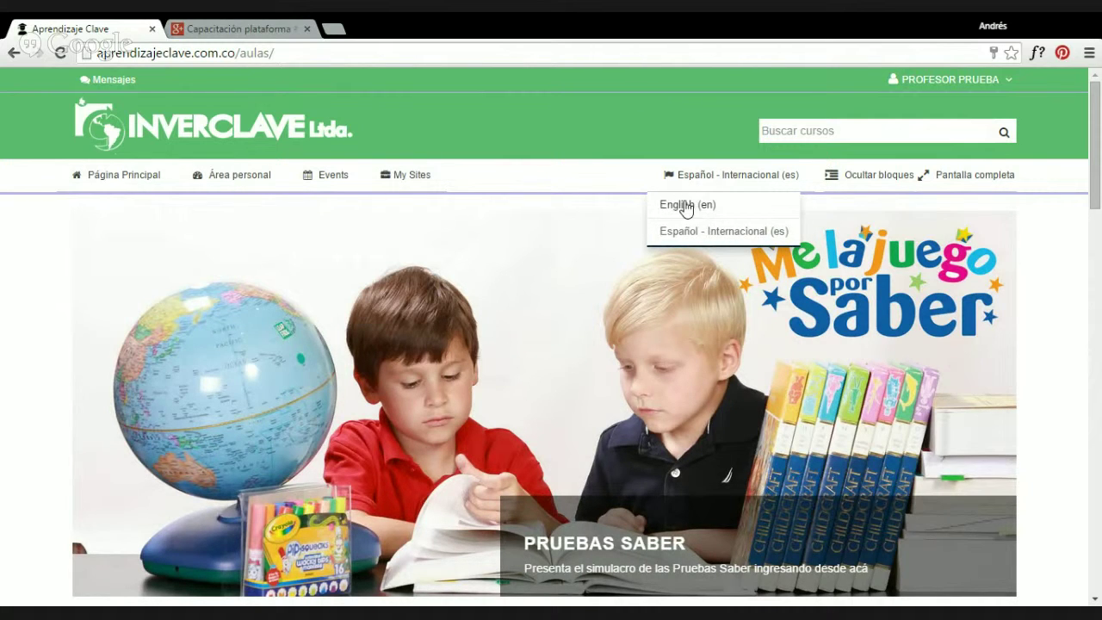
left_click(864, 177)
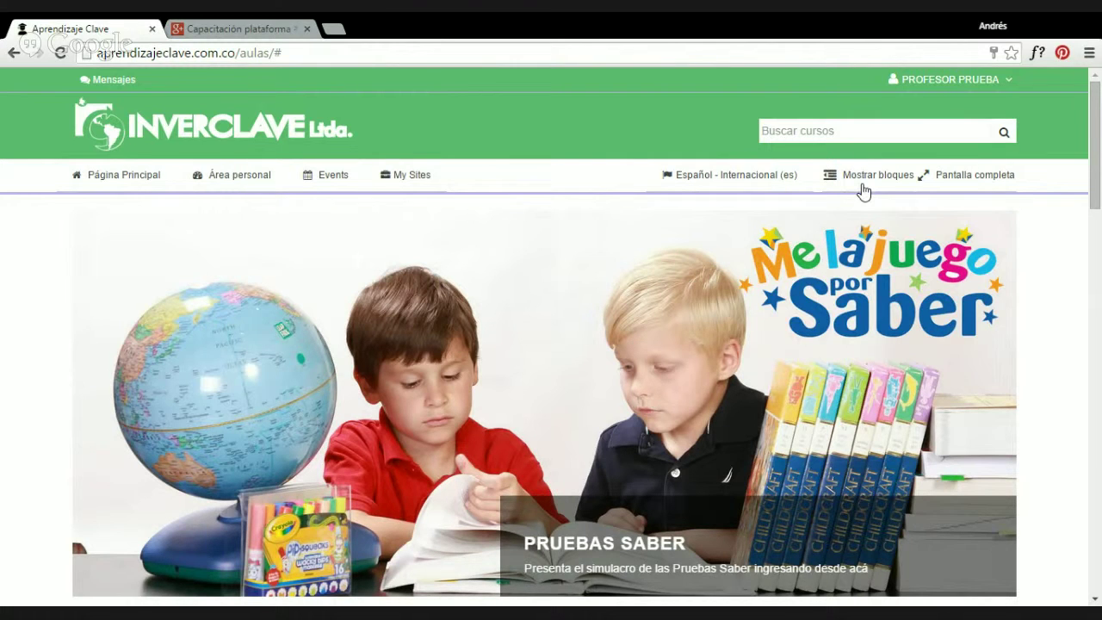
scroll(863, 192, "down", 15)
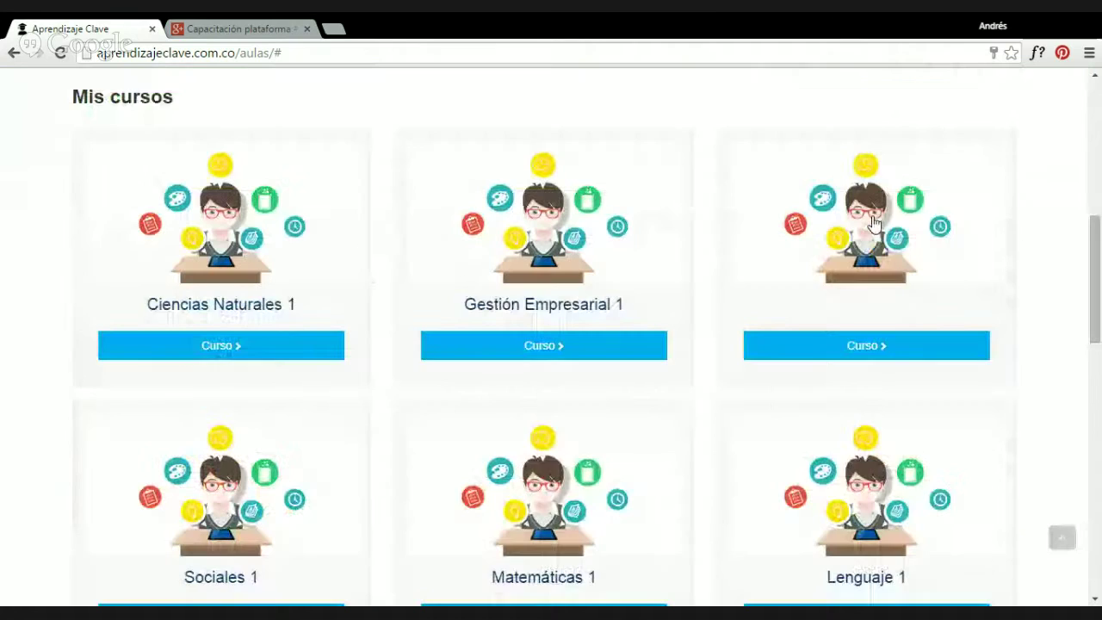
scroll(844, 301, "up", 7)
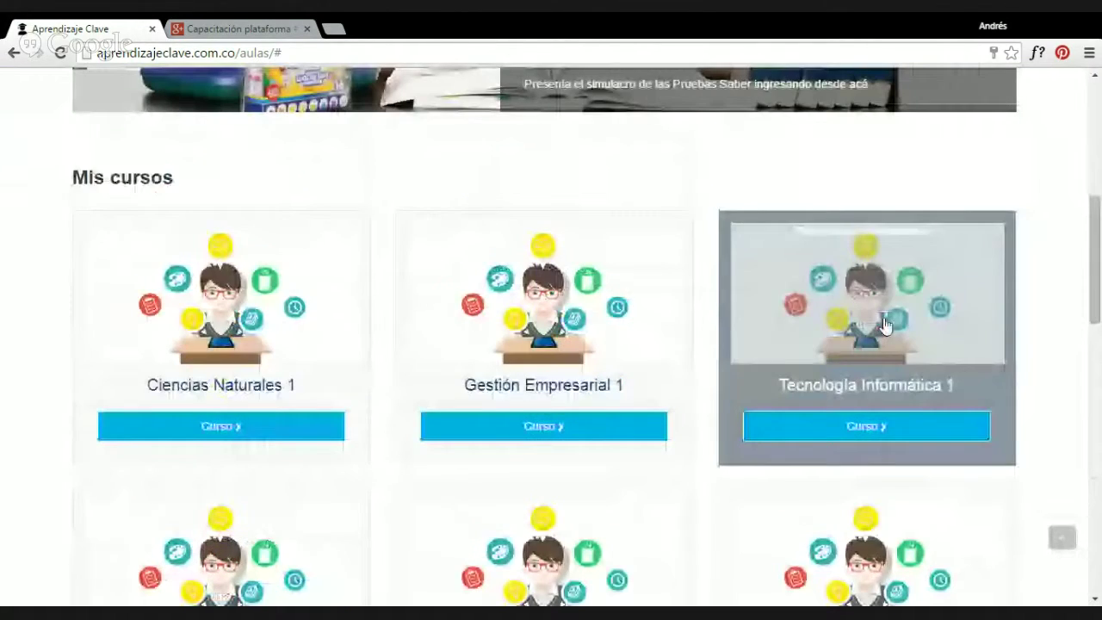
scroll(886, 326, "up", 6)
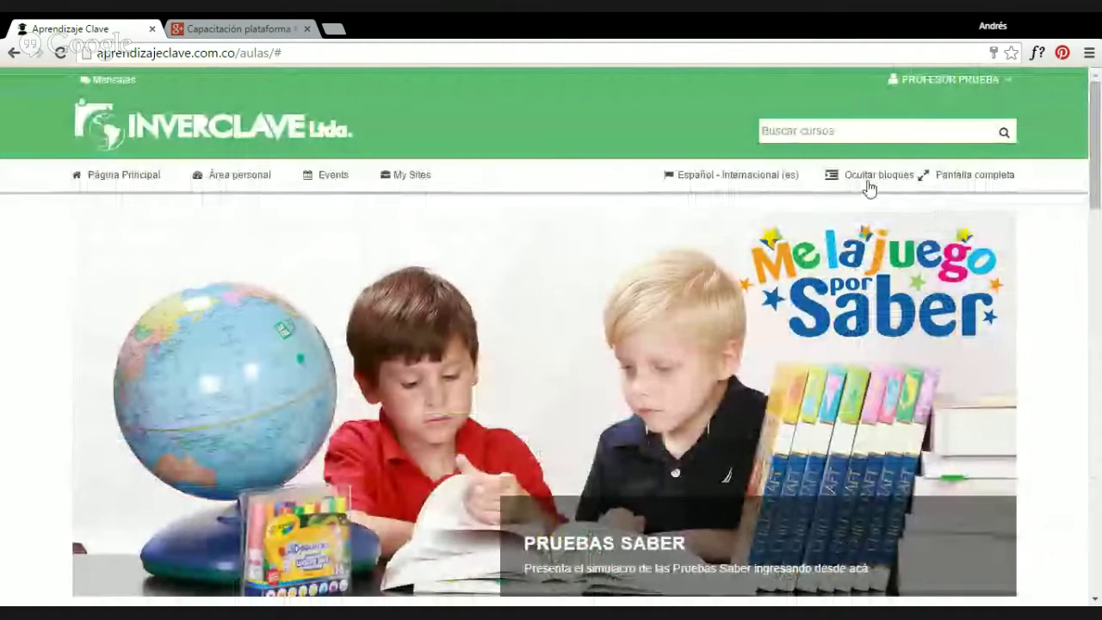
scroll(868, 184, "down", 3)
scroll(892, 193, "down", 3)
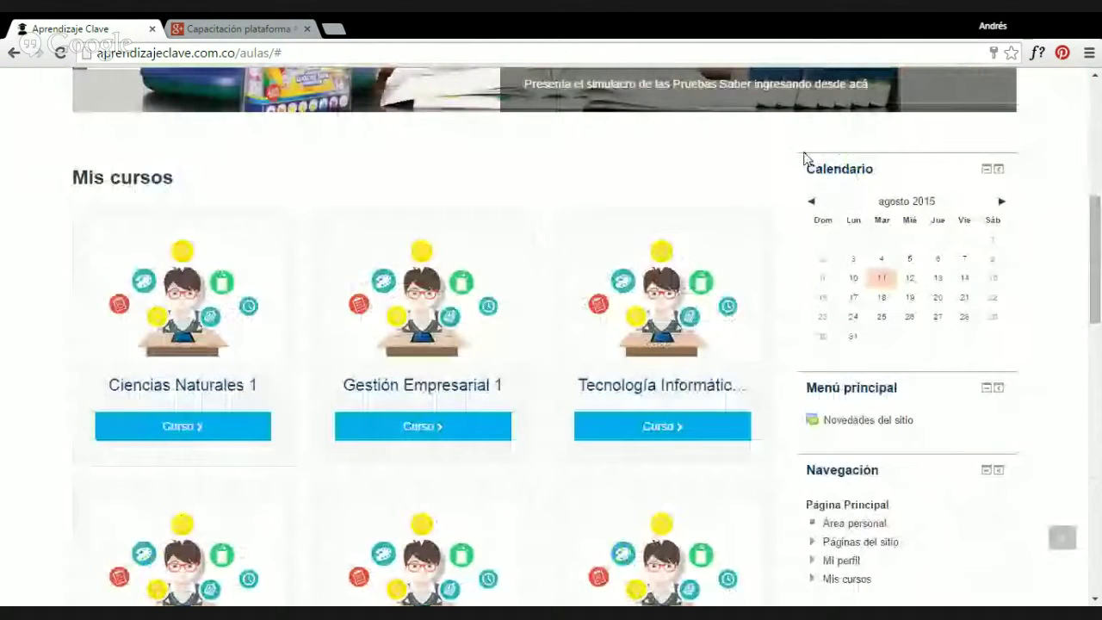
scroll(805, 160, "down", 1)
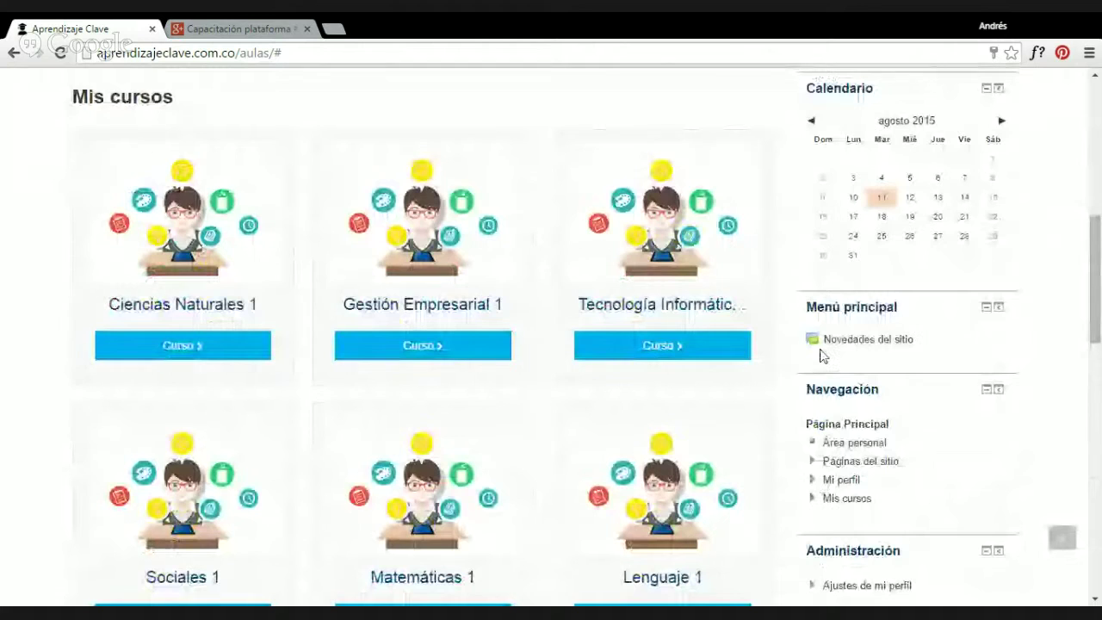
scroll(919, 175, "up", 7)
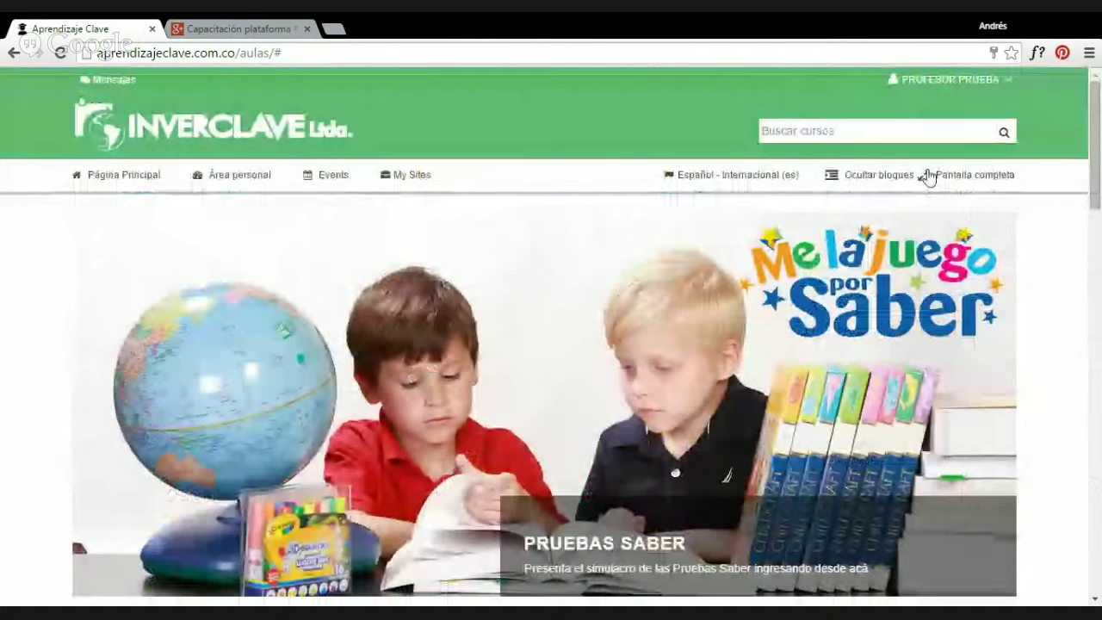
left_click(941, 175)
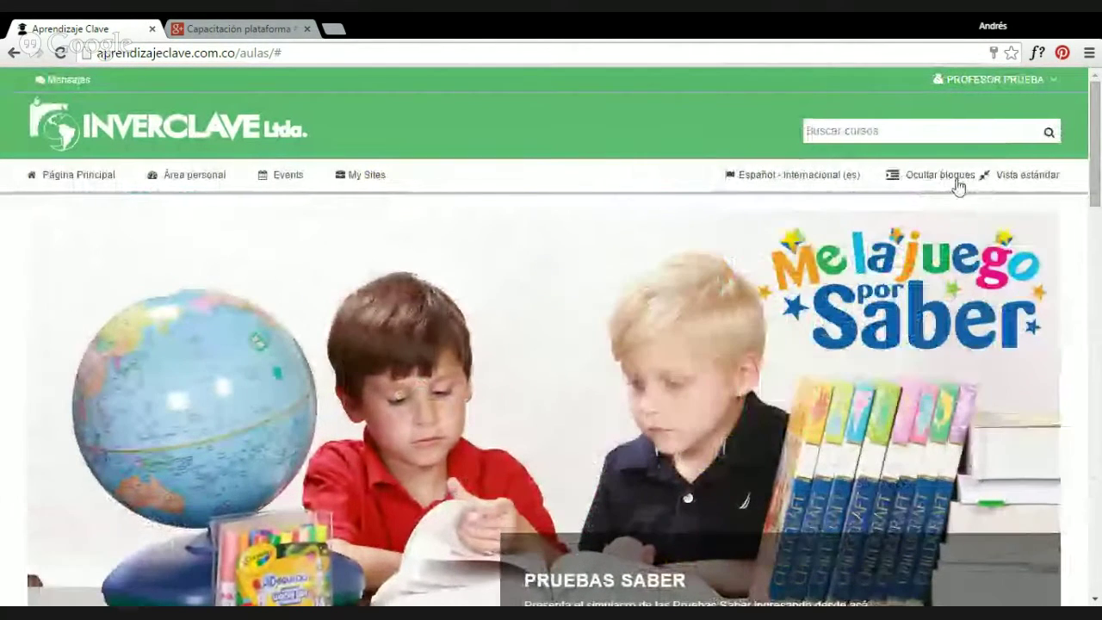
scroll(1087, 221, "down", 6)
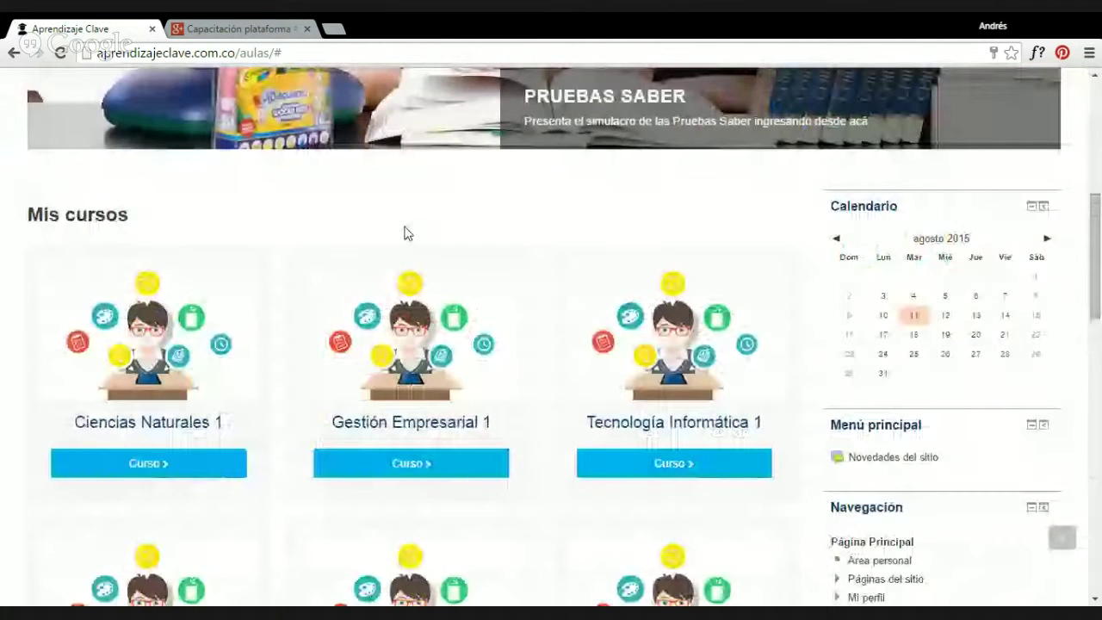
scroll(1021, 183, "up", 6)
left_click(1020, 181)
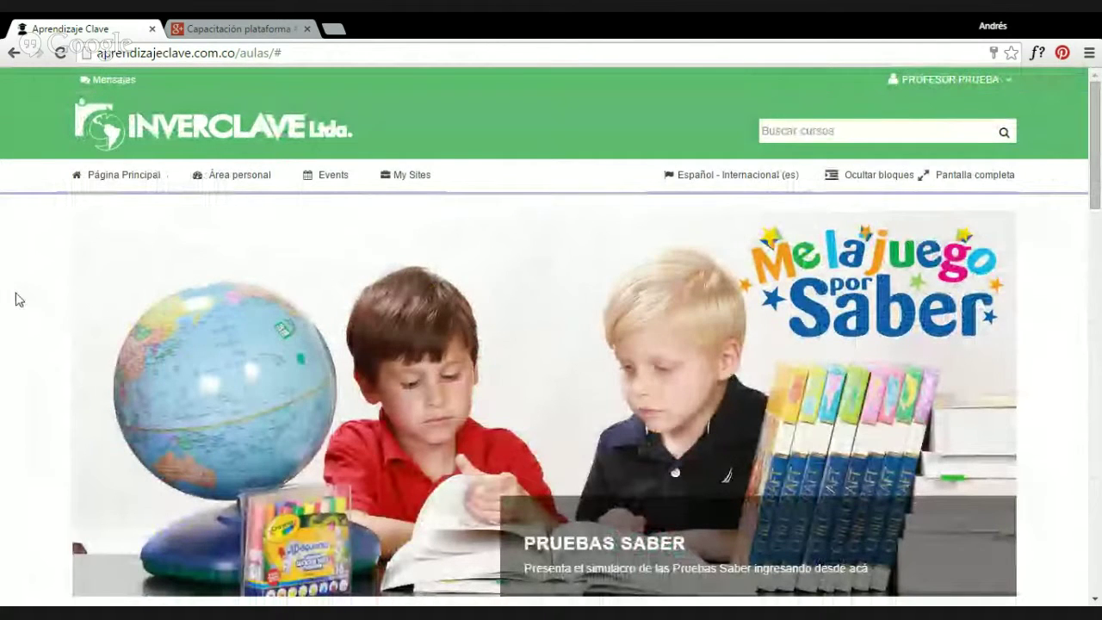
Open Área personal and browse the Vista general de cursos list.
left_click(229, 178)
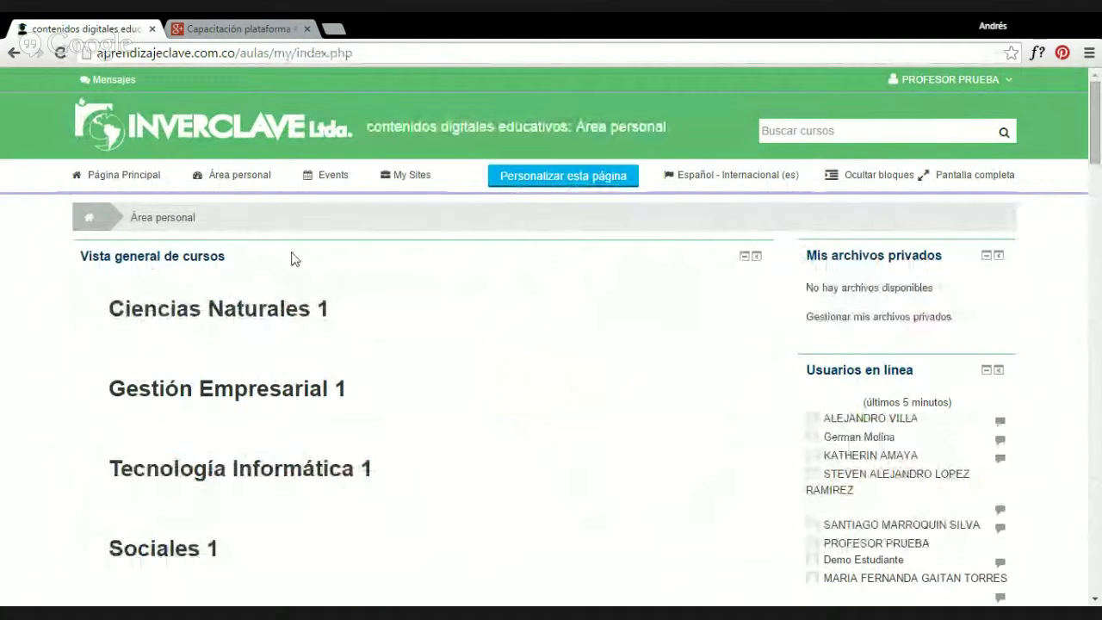
scroll(252, 291, "down", 5)
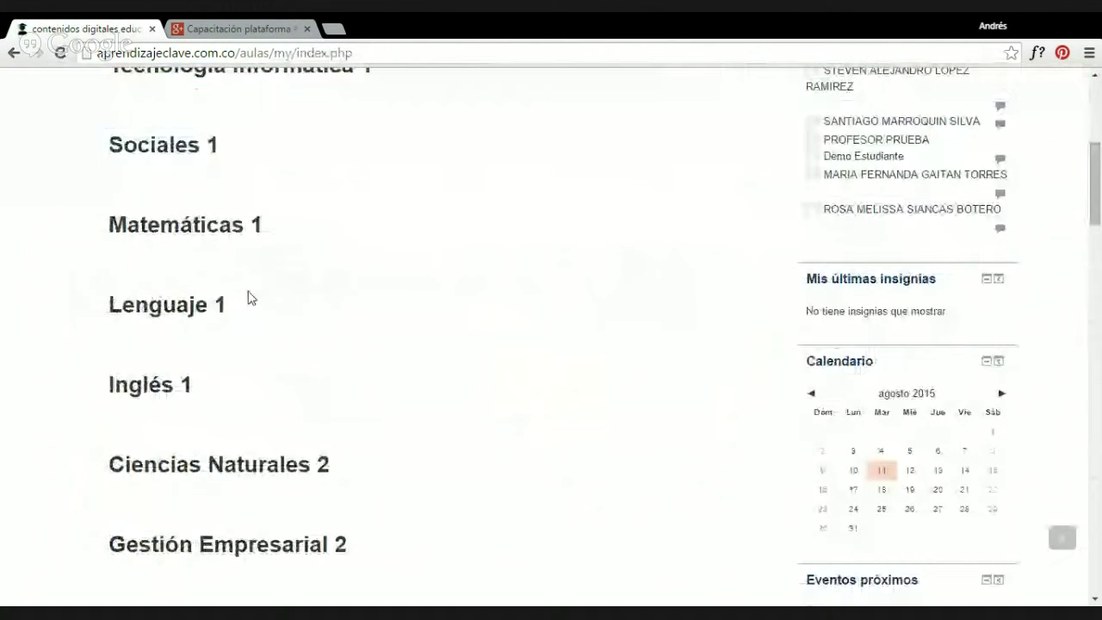
scroll(249, 295, "down", 5)
scroll(259, 254, "up", 6)
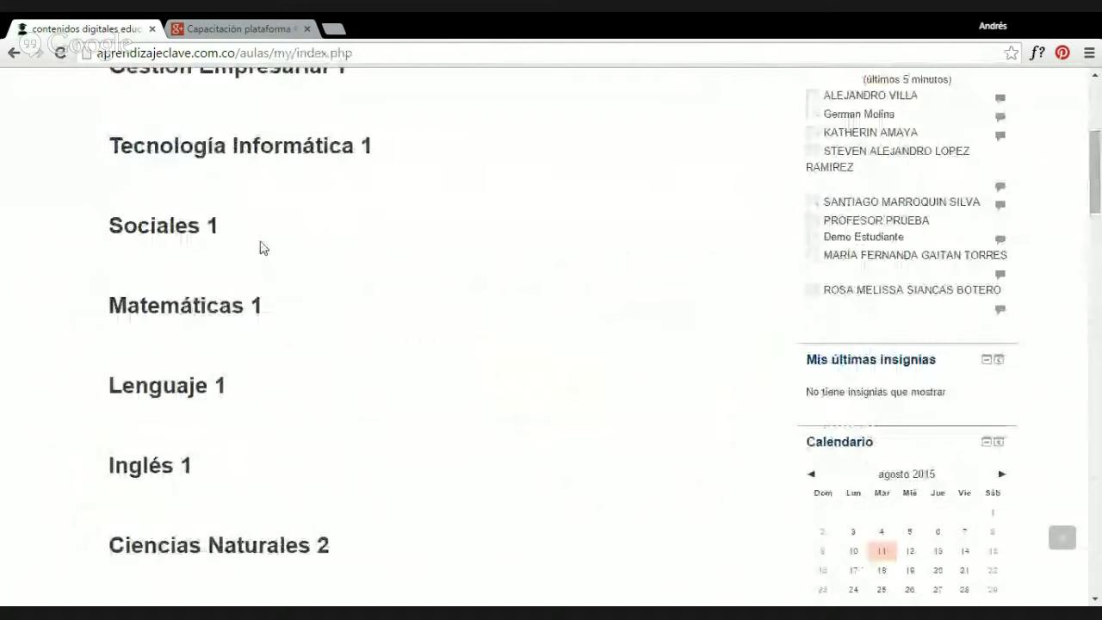
scroll(263, 248, "up", 4)
scroll(411, 276, "down", 7)
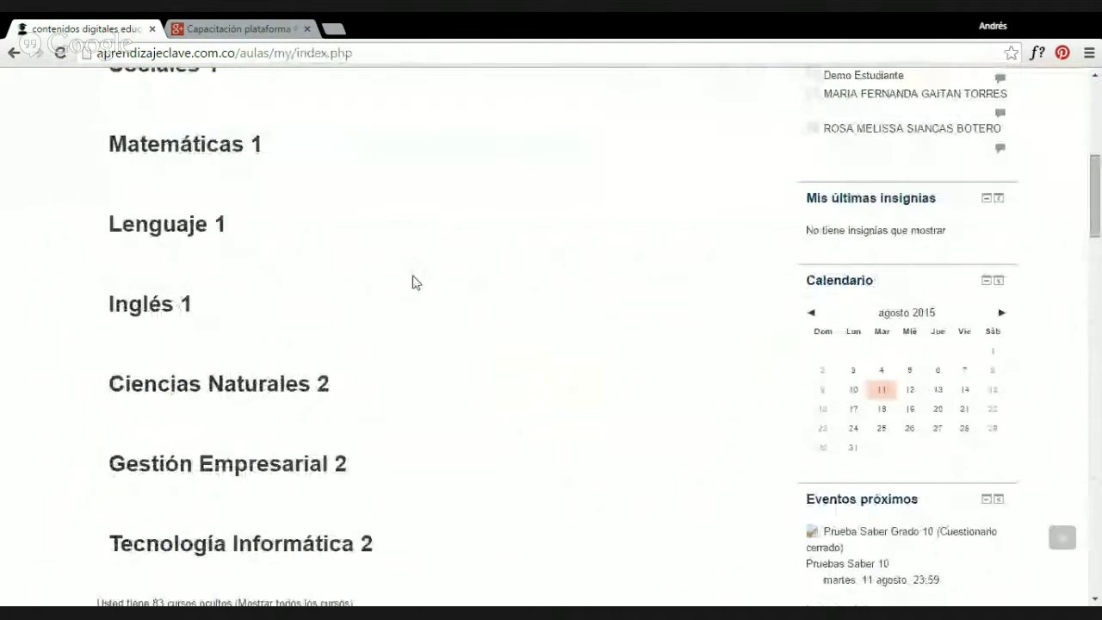
scroll(410, 282, "down", 1)
left_click_drag(152, 361, 175, 361)
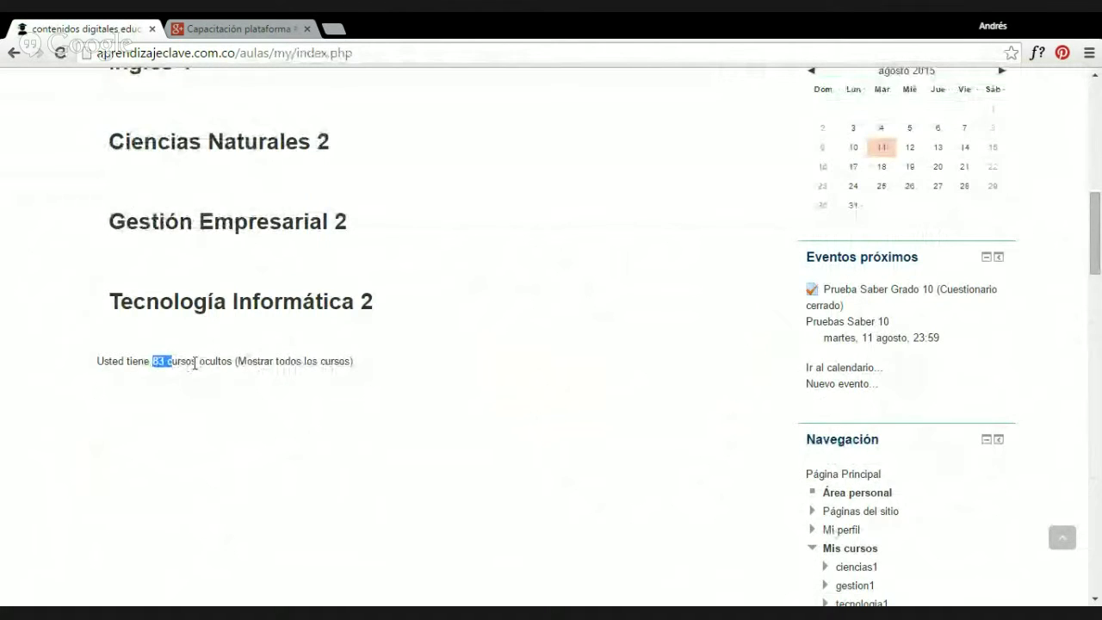
scroll(474, 367, "up", 5)
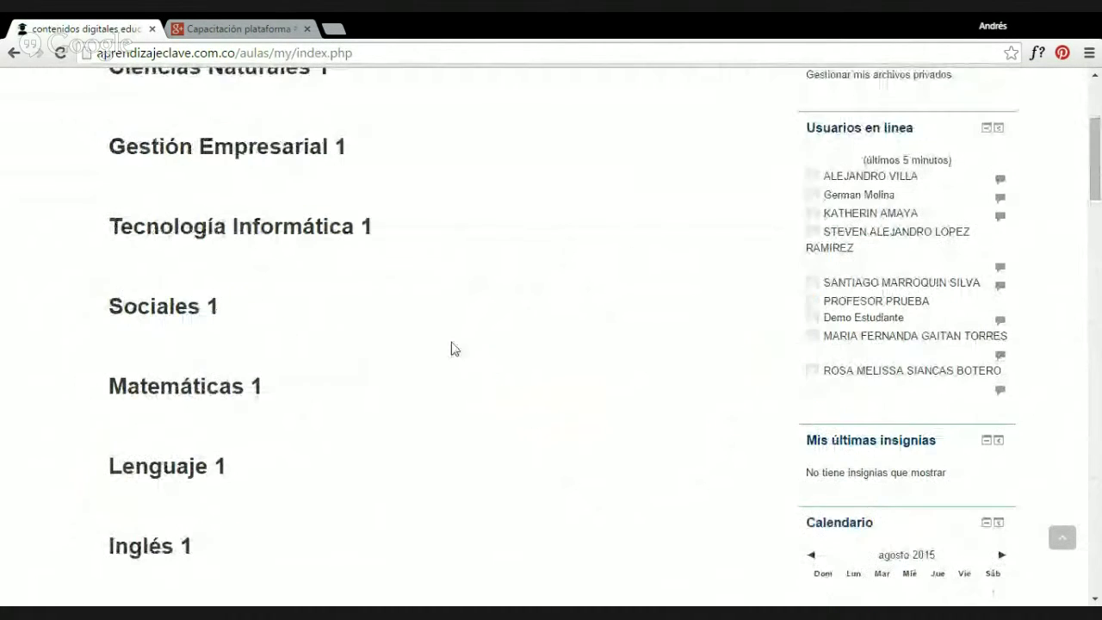
scroll(325, 235, "up", 1)
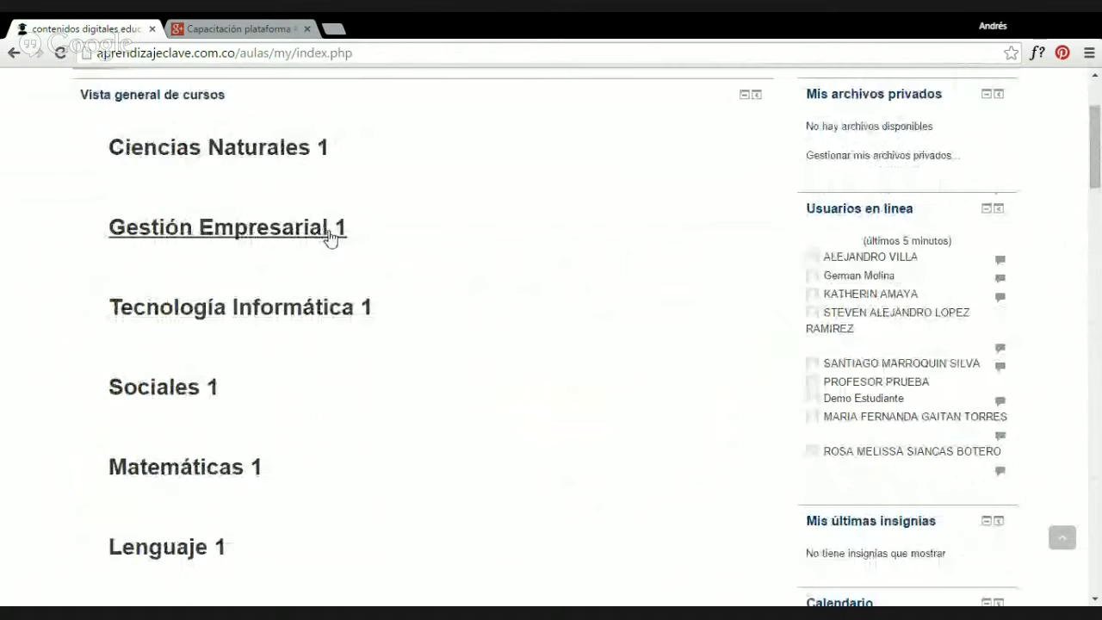
scroll(658, 263, "up", 2)
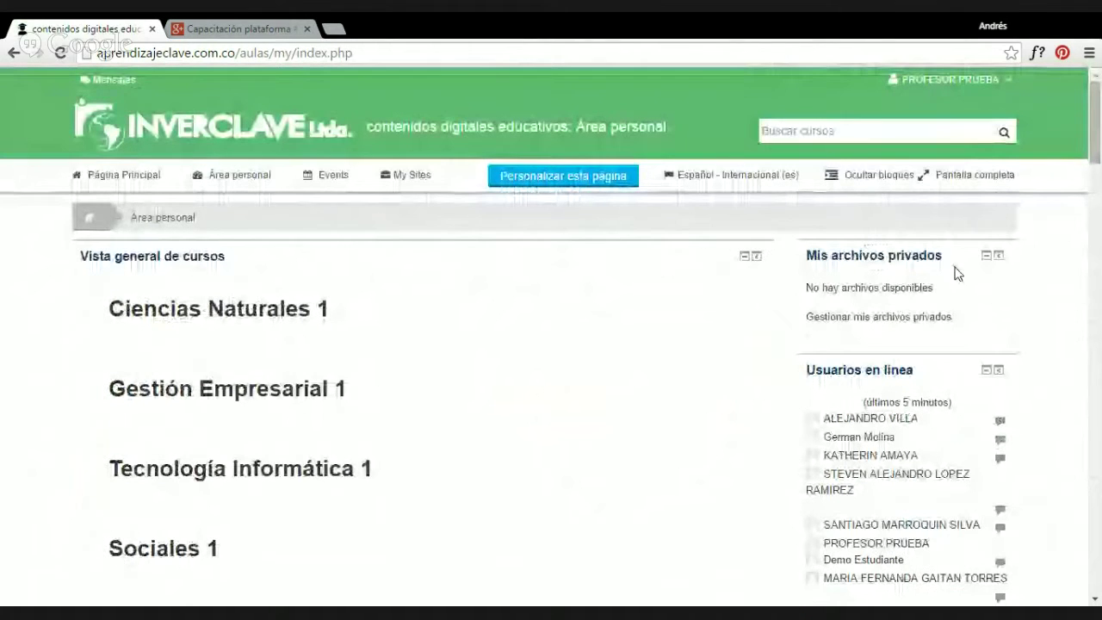
scroll(917, 313, "down", 1)
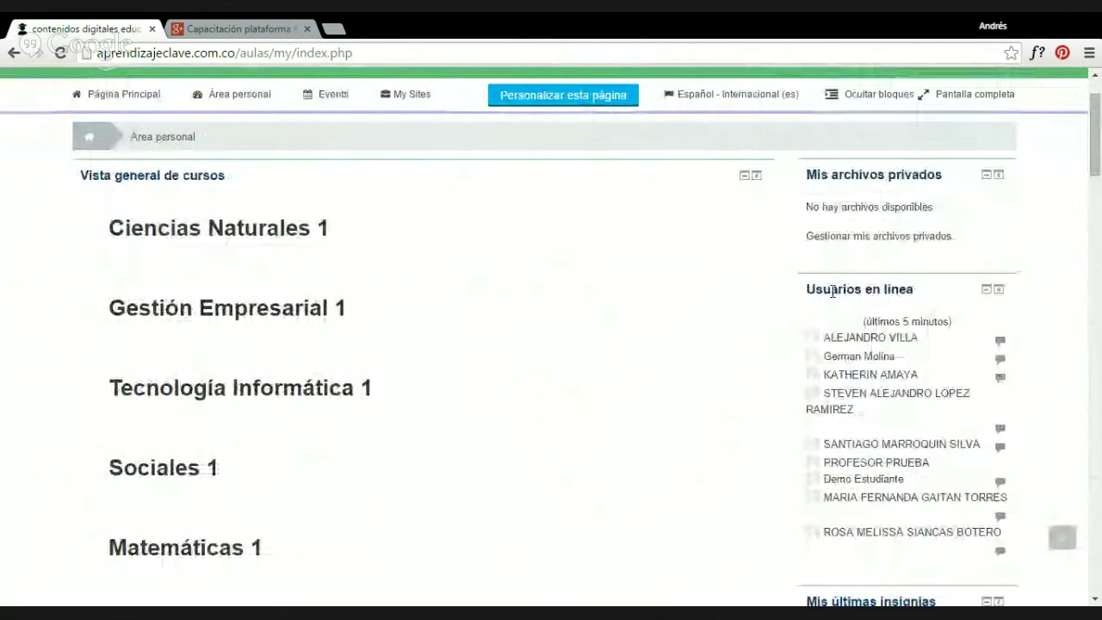
scroll(832, 289, "down", 1)
Inspect the online users block and scroll further down the side blocks.
left_click_drag(863, 240, 1001, 472)
left_click(1030, 299)
scroll(1016, 309, "down", 3)
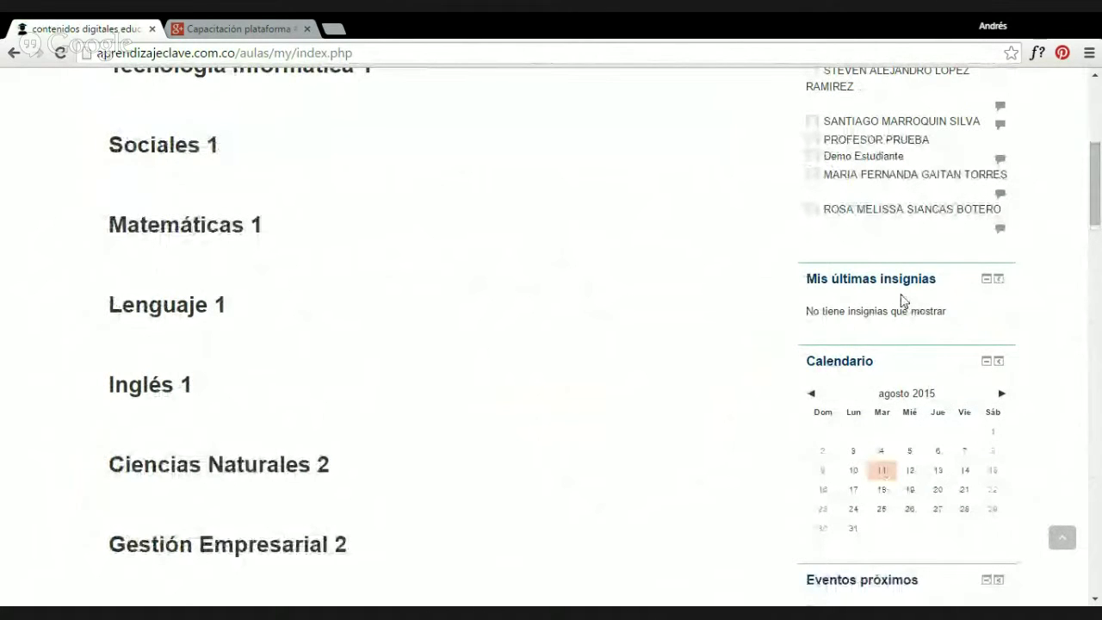
scroll(902, 300, "down", 1)
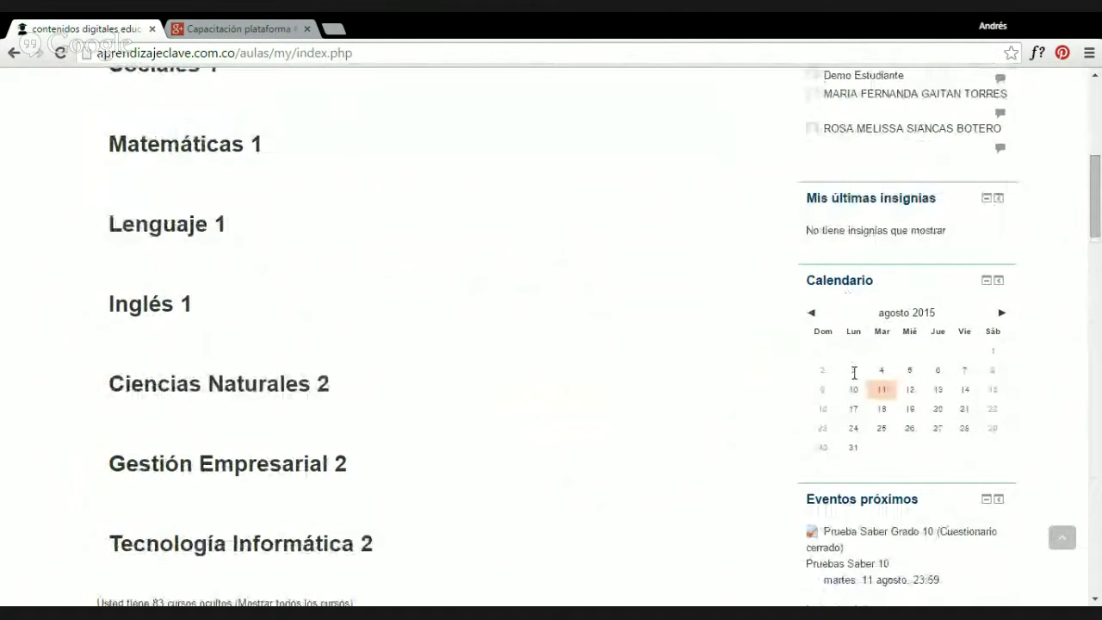
scroll(852, 372, "down", 2)
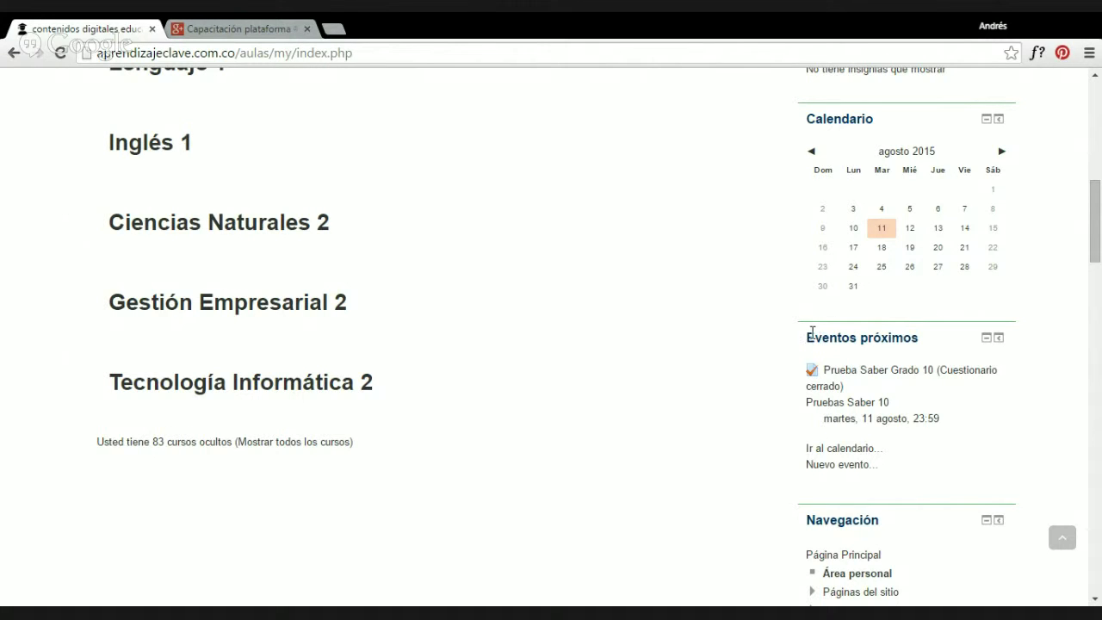
Highlight the upcoming events heading and the quiz closing date and time.
left_click_drag(811, 334, 925, 332)
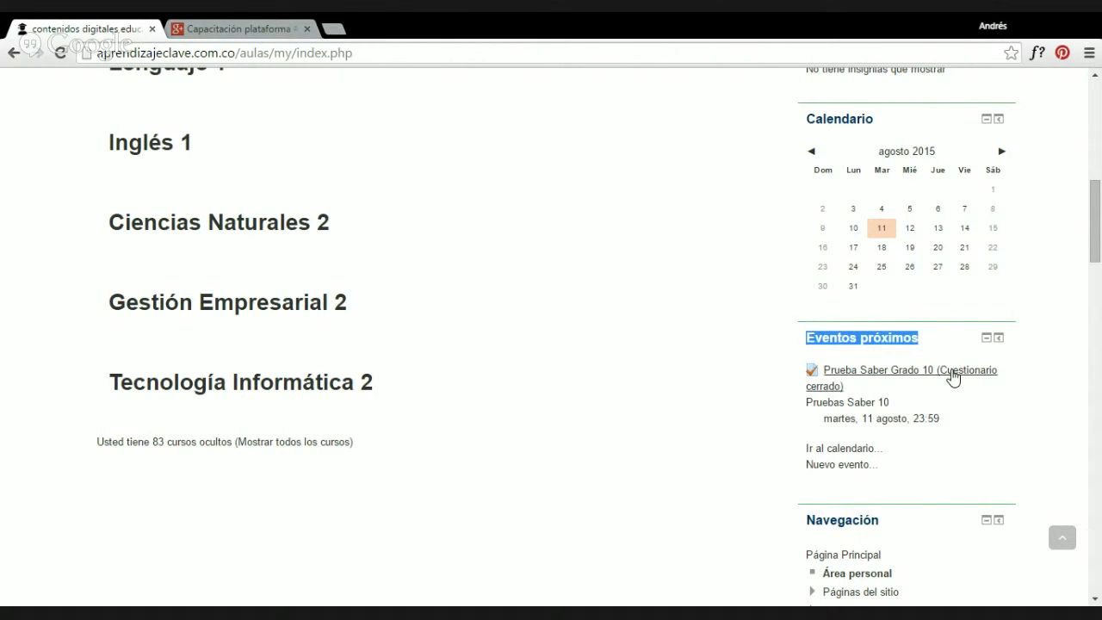
scroll(941, 295, "down", 1)
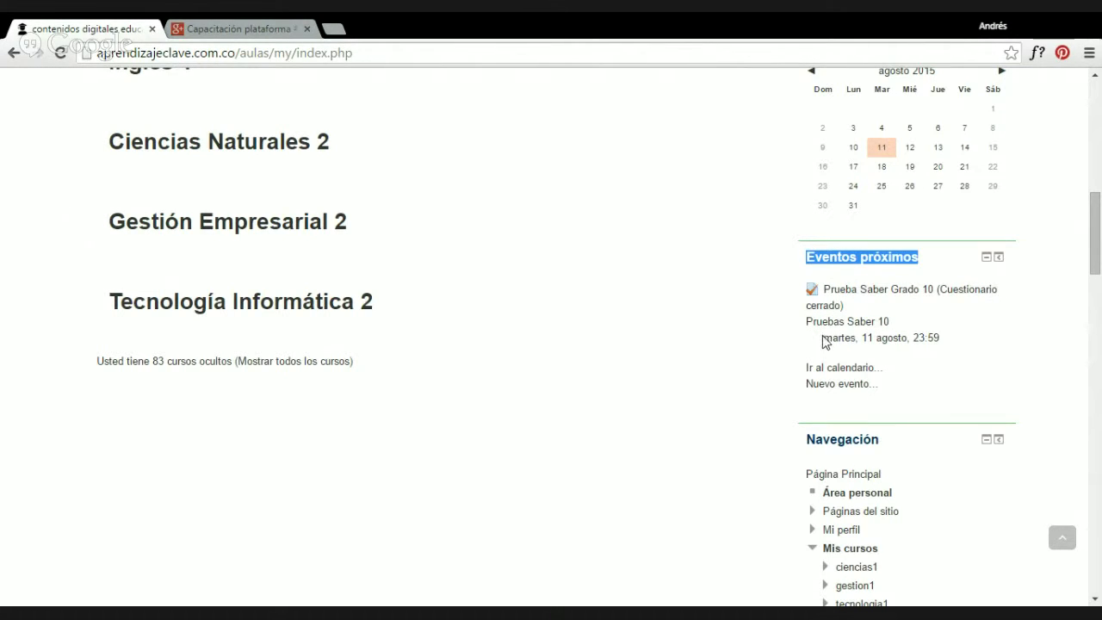
left_click_drag(951, 343, 822, 342)
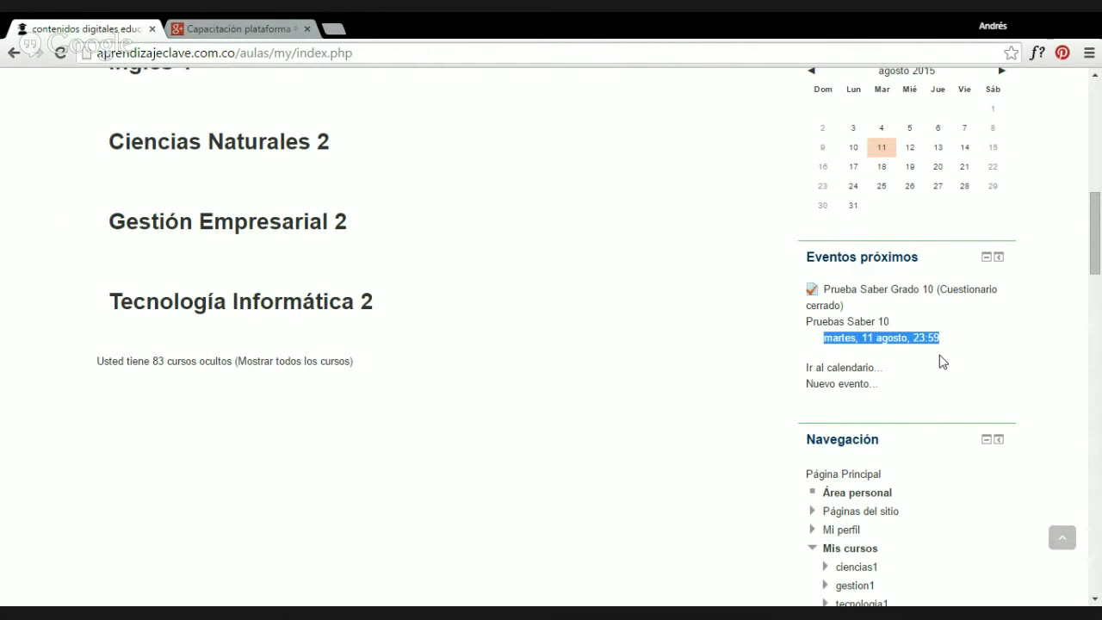
scroll(941, 362, "down", 2)
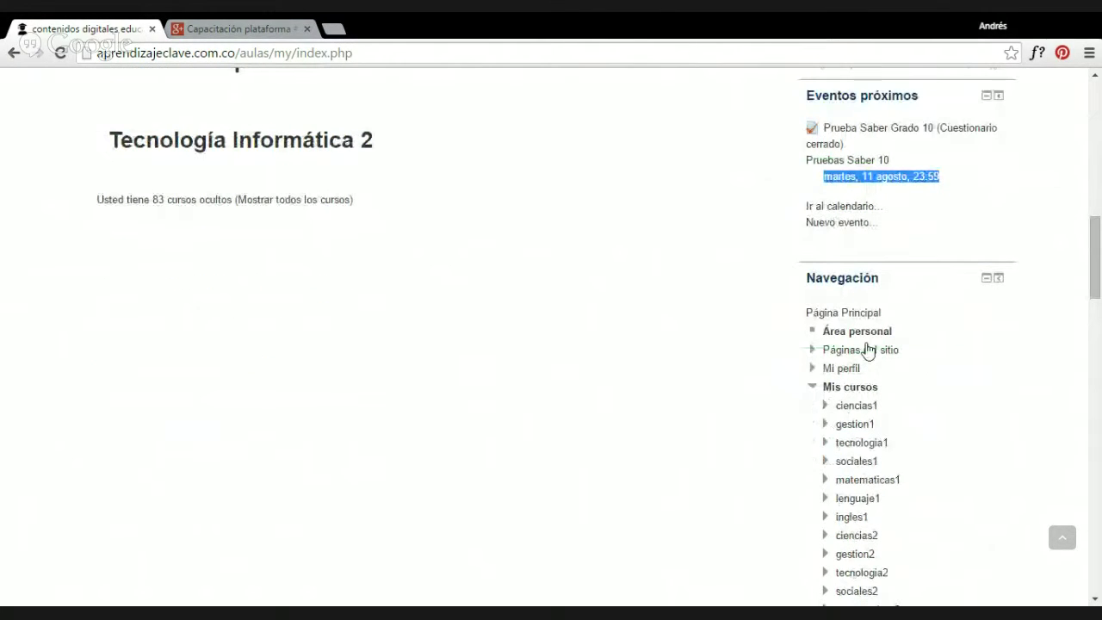
scroll(867, 350, "down", 1)
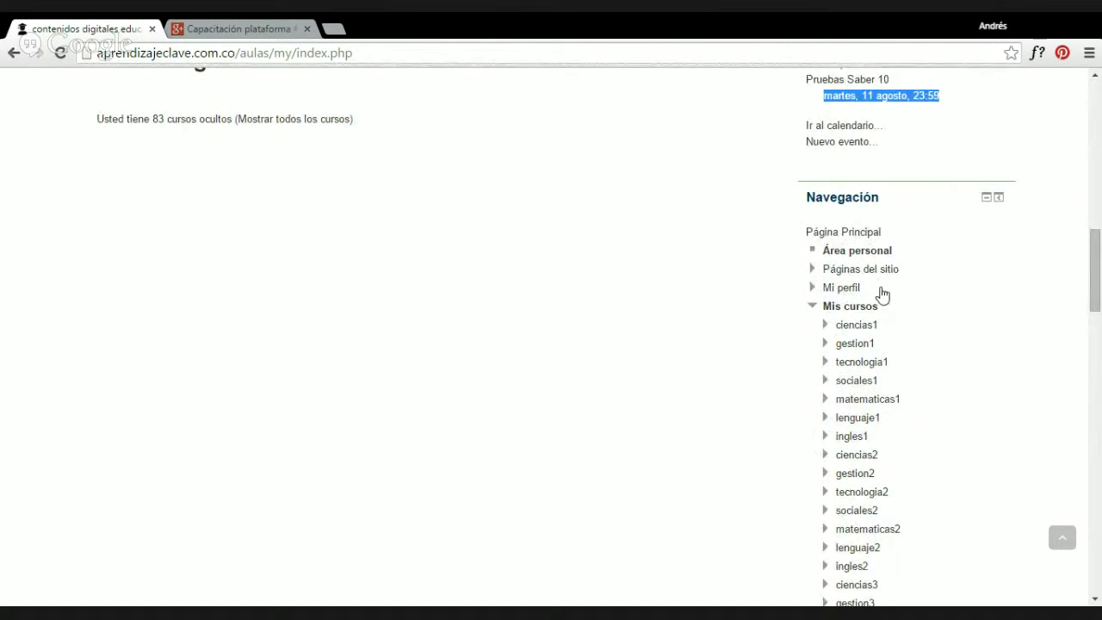
scroll(861, 275, "down", 2)
scroll(834, 265, "up", 2)
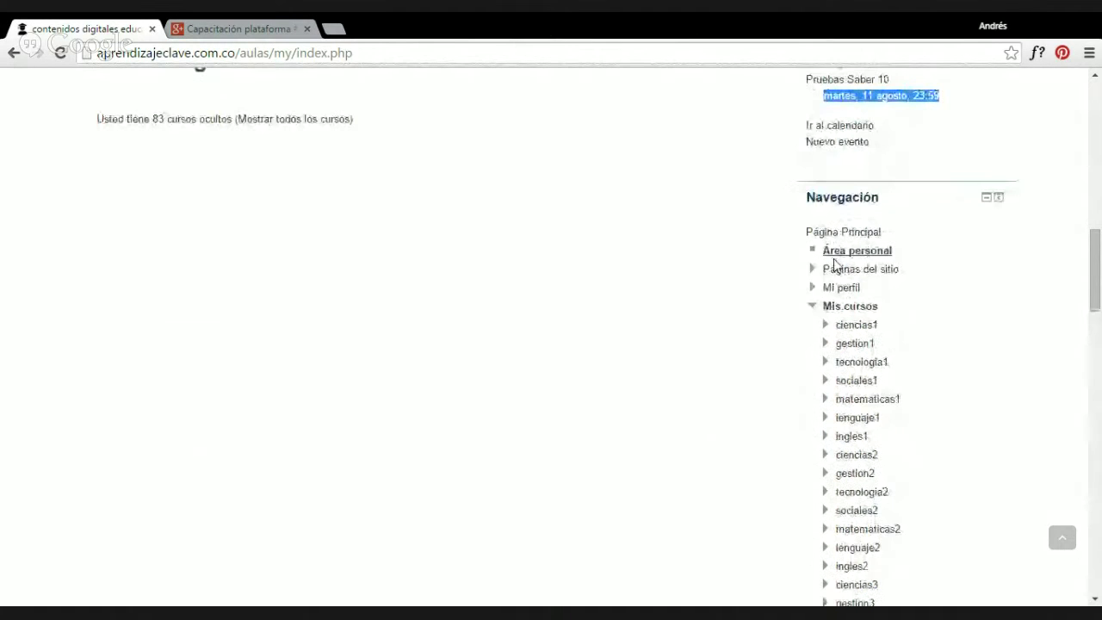
Collapse the Mis cursos branch in Navegación and look at the Administración block.
left_click(815, 308)
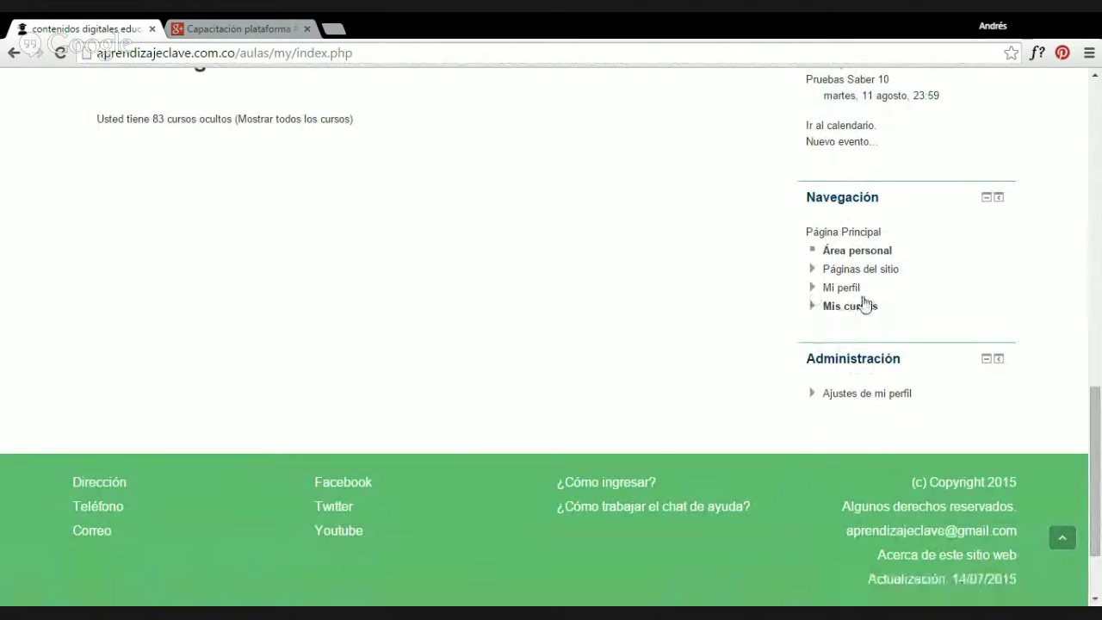
left_click_drag(810, 358, 904, 362)
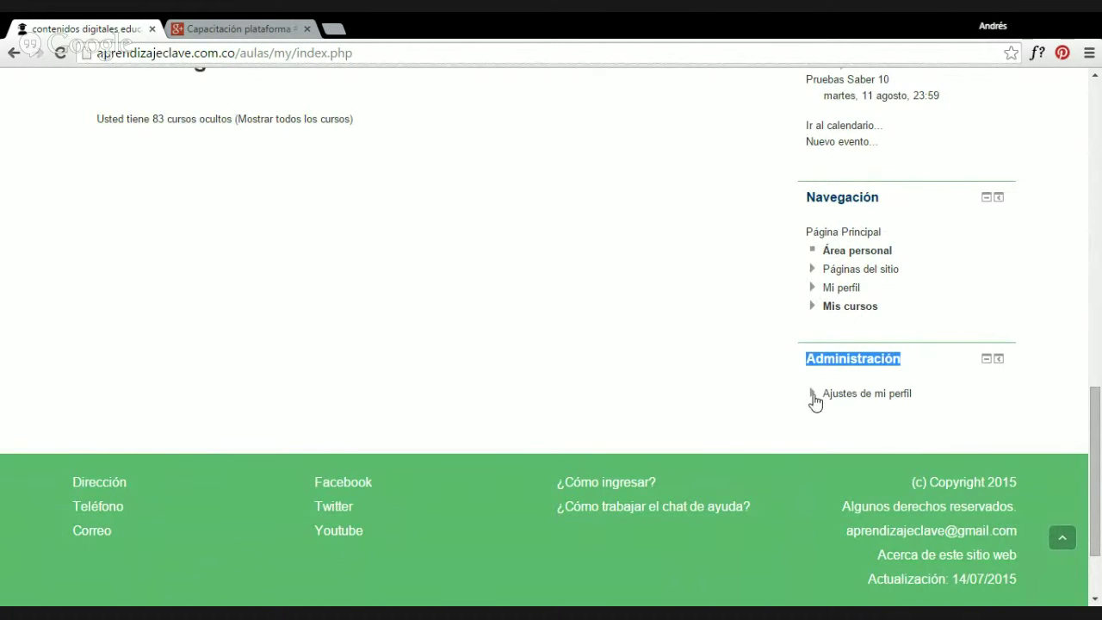
scroll(859, 373, "up", 15)
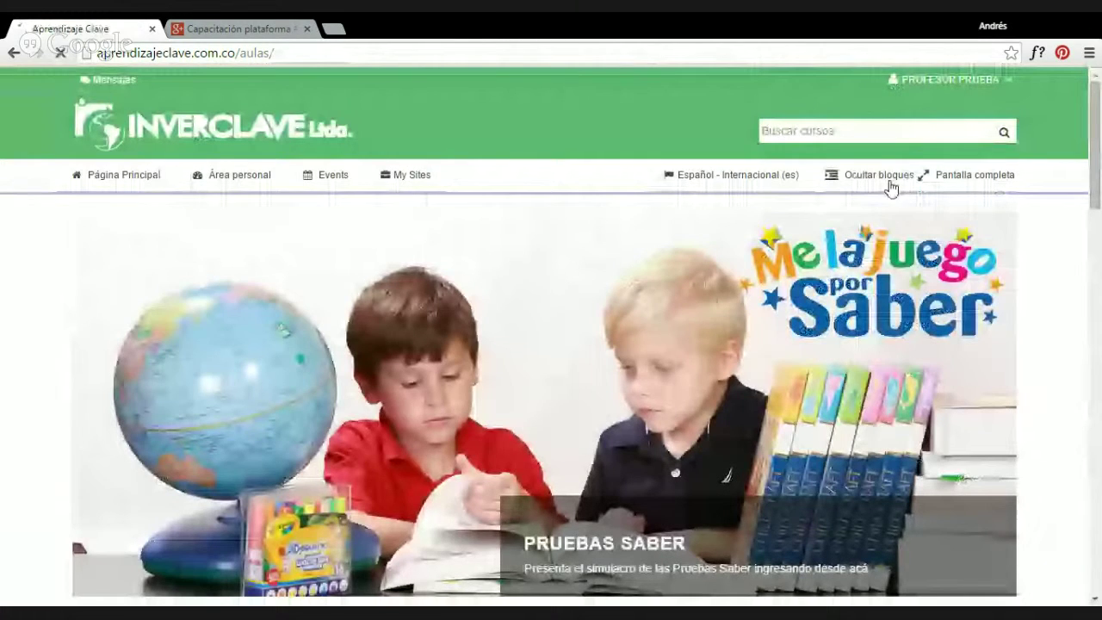
Expand Ajustes de mi perfil, Blogs and Insignias under Administración, then open Editar perfil.
scroll(829, 271, "down", 8)
double_click(832, 227)
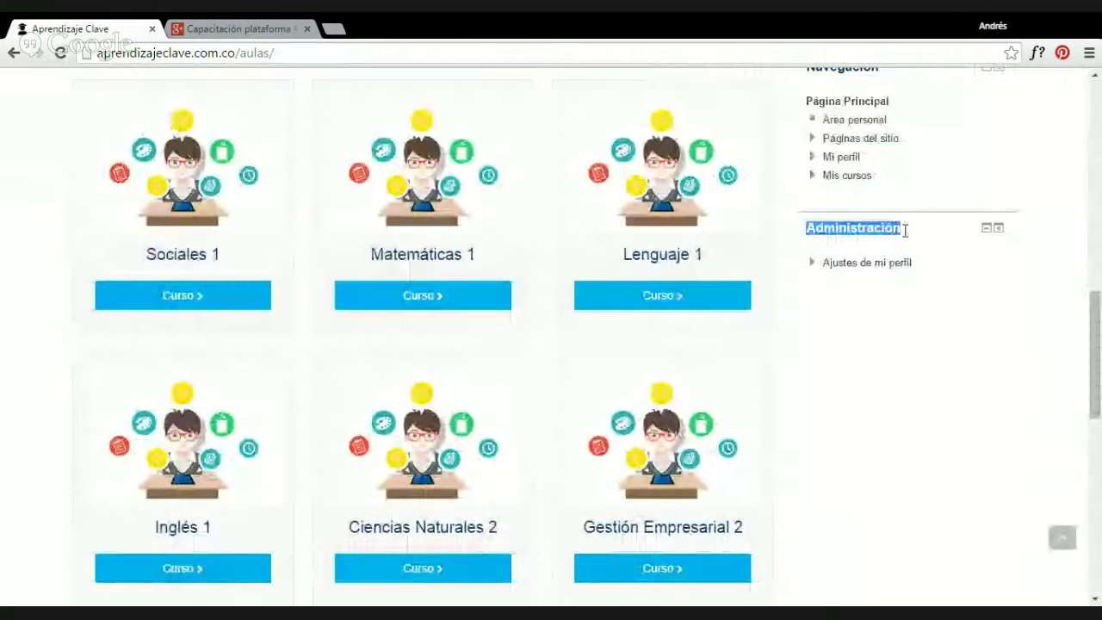
left_click(879, 267)
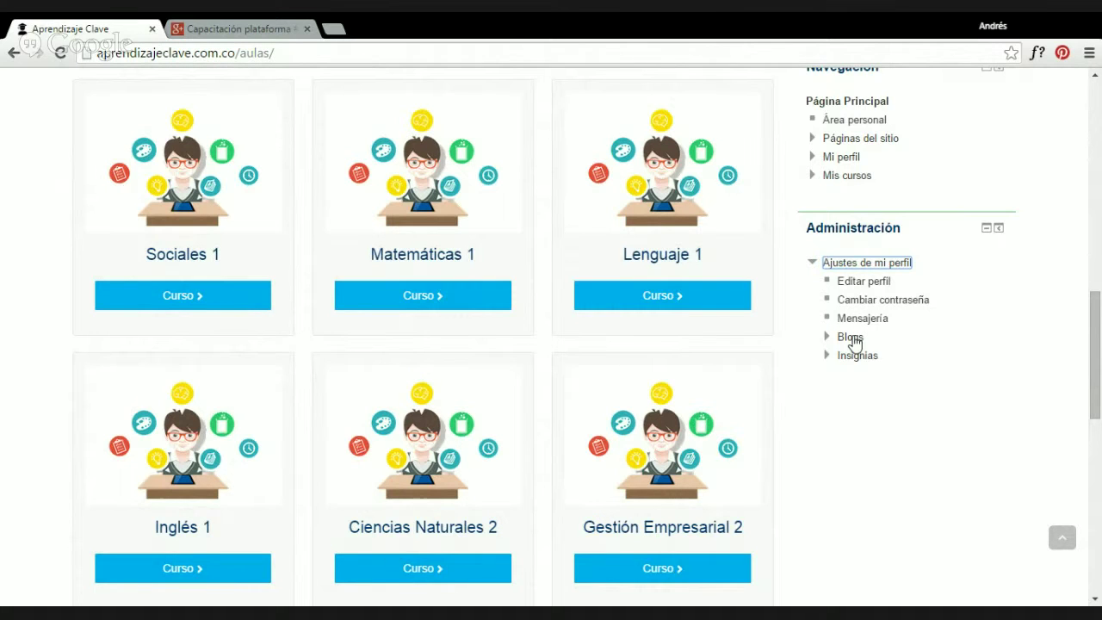
left_click(829, 339)
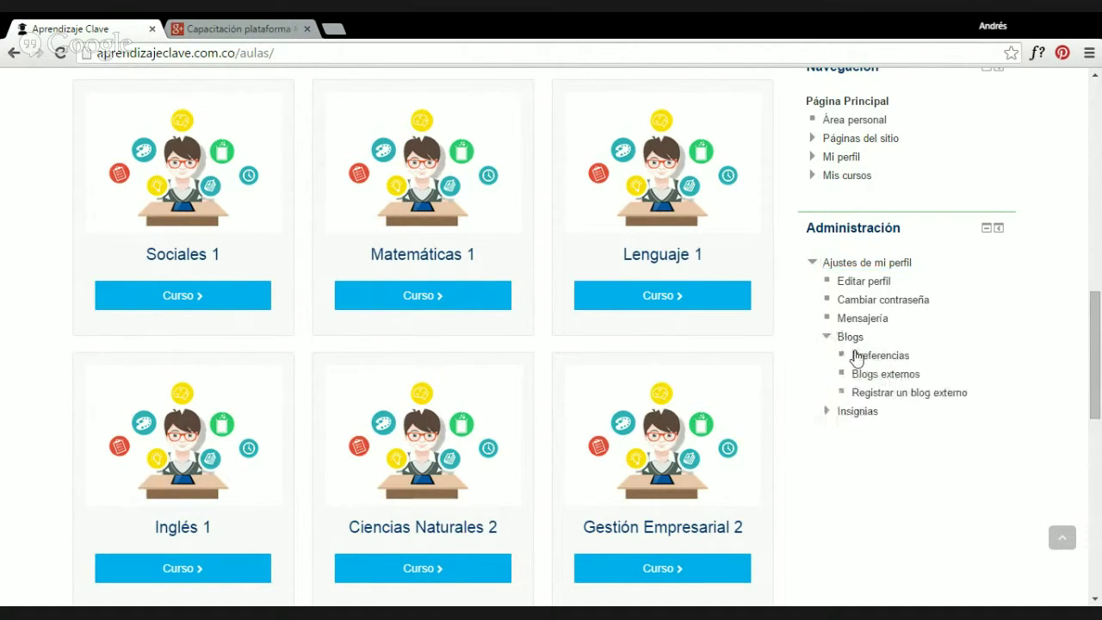
left_click(827, 412)
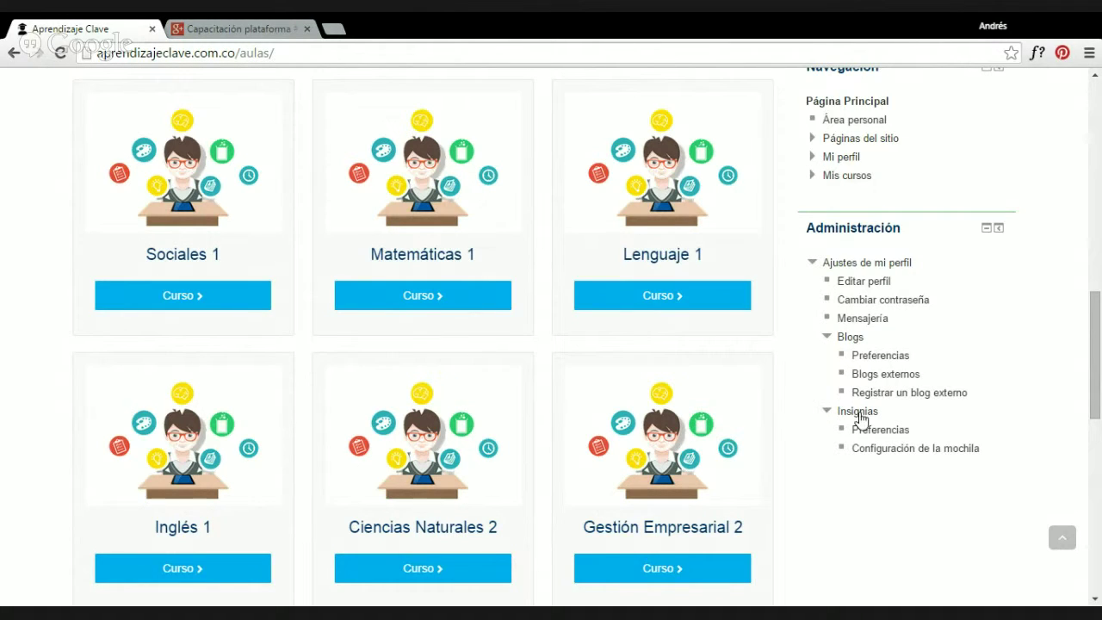
left_click_drag(826, 332, 995, 449)
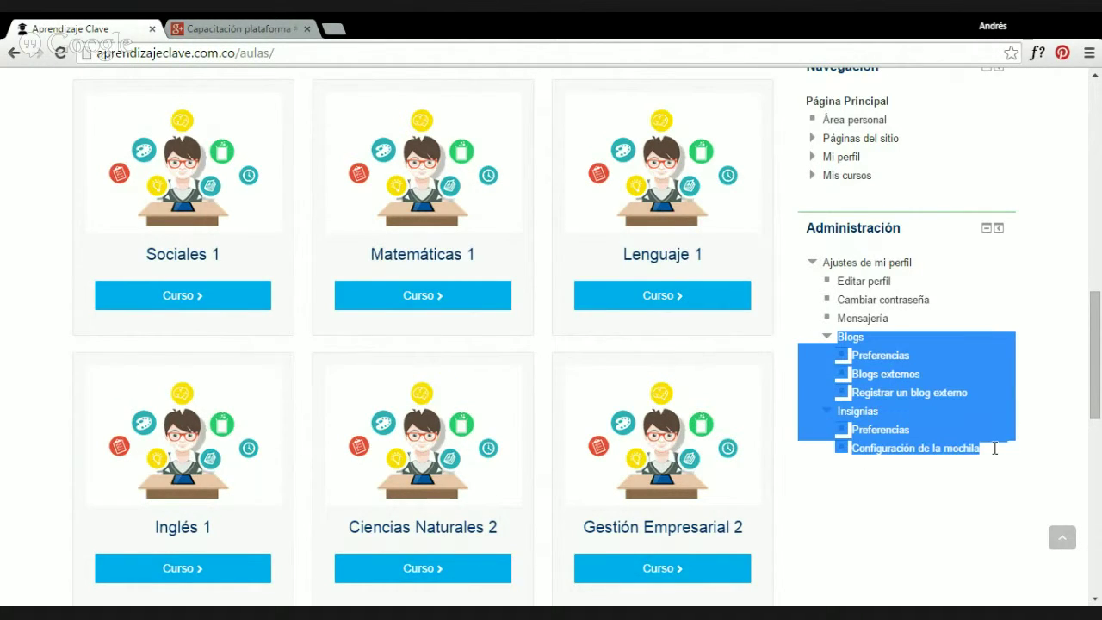
left_click(1037, 309)
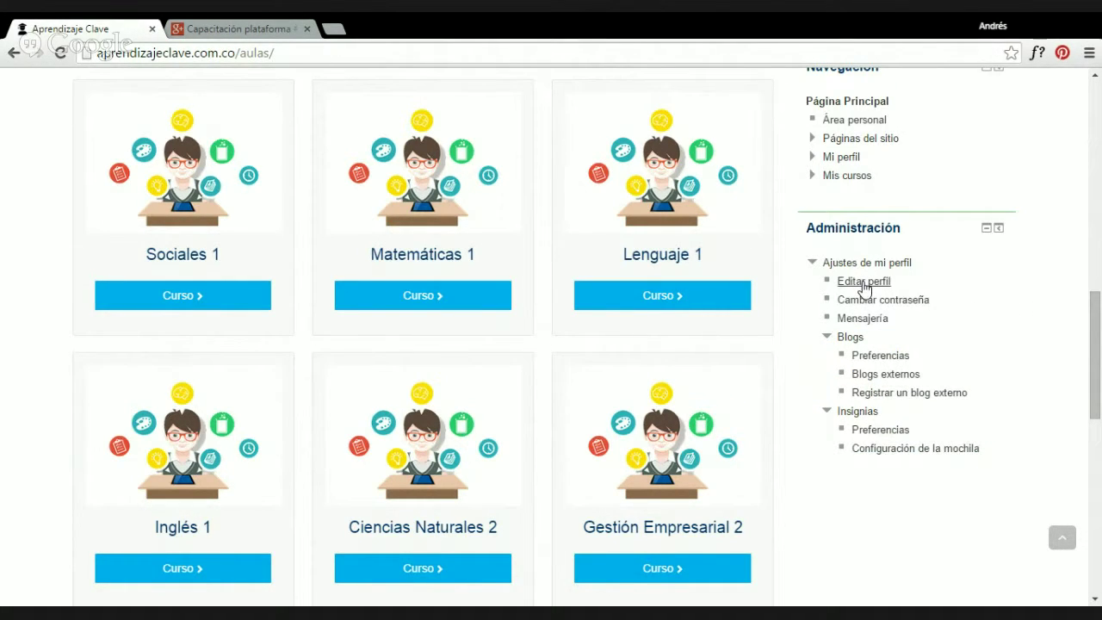
left_click(864, 286)
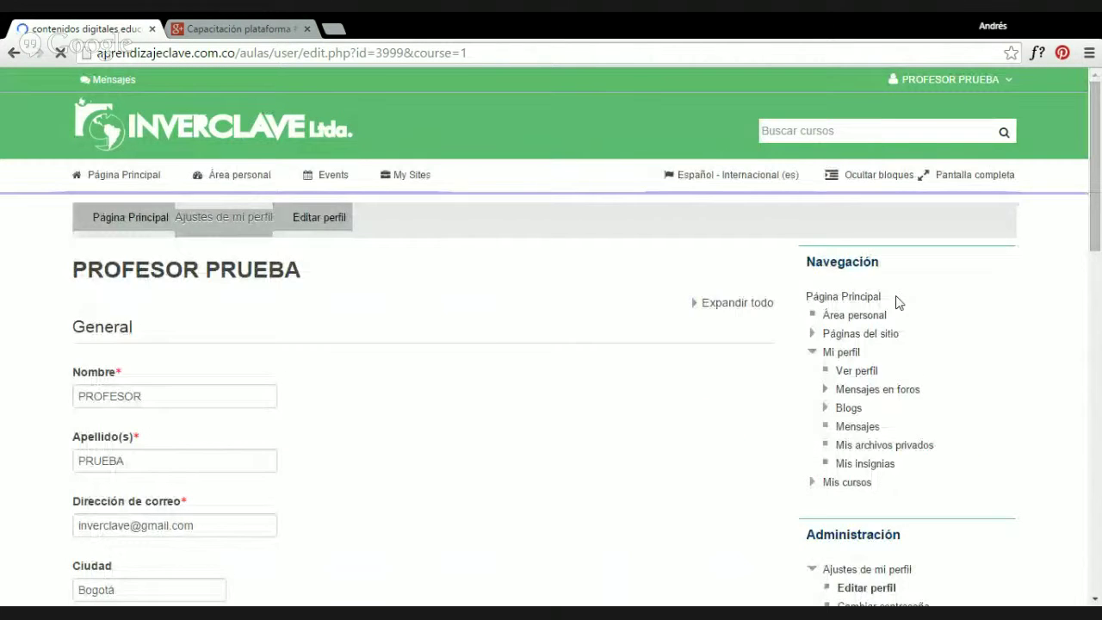
scroll(255, 286, "down", 1)
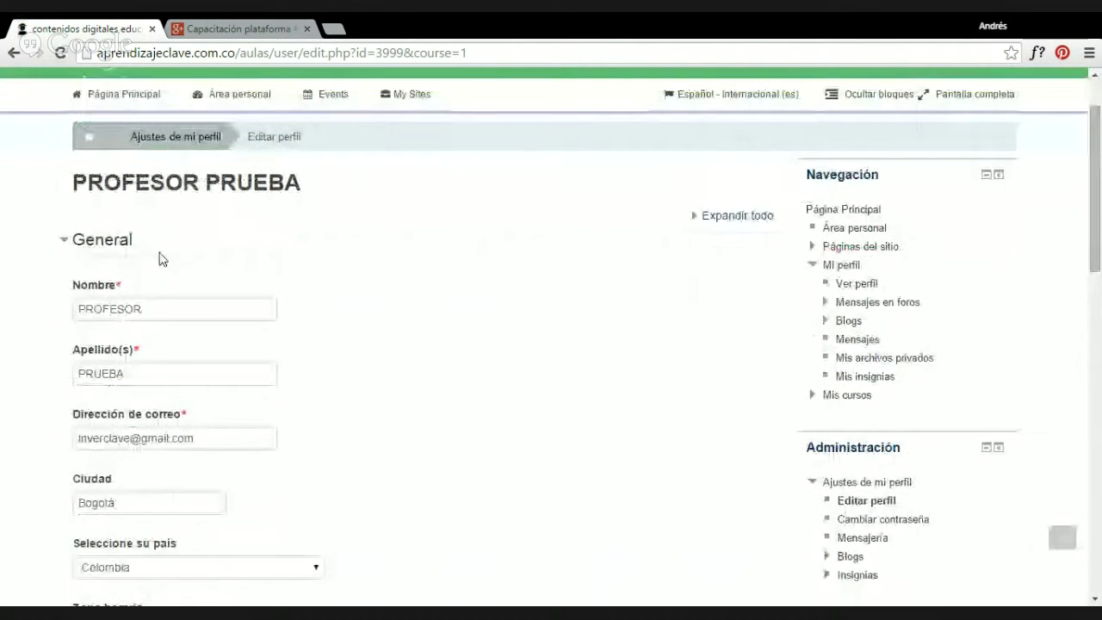
left_click(66, 239)
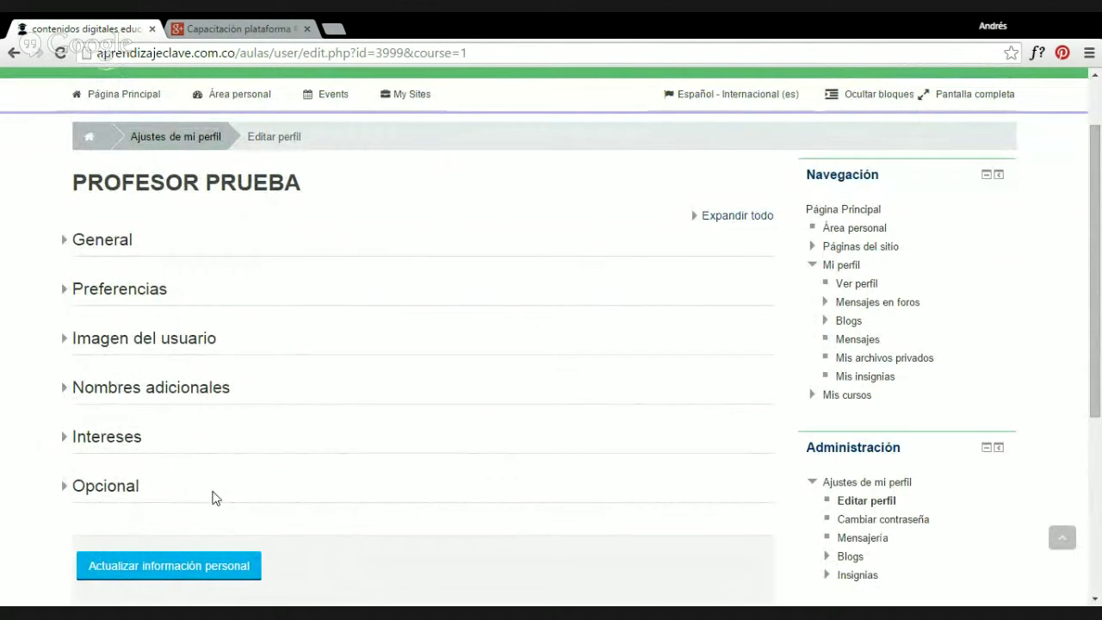
left_click(95, 244)
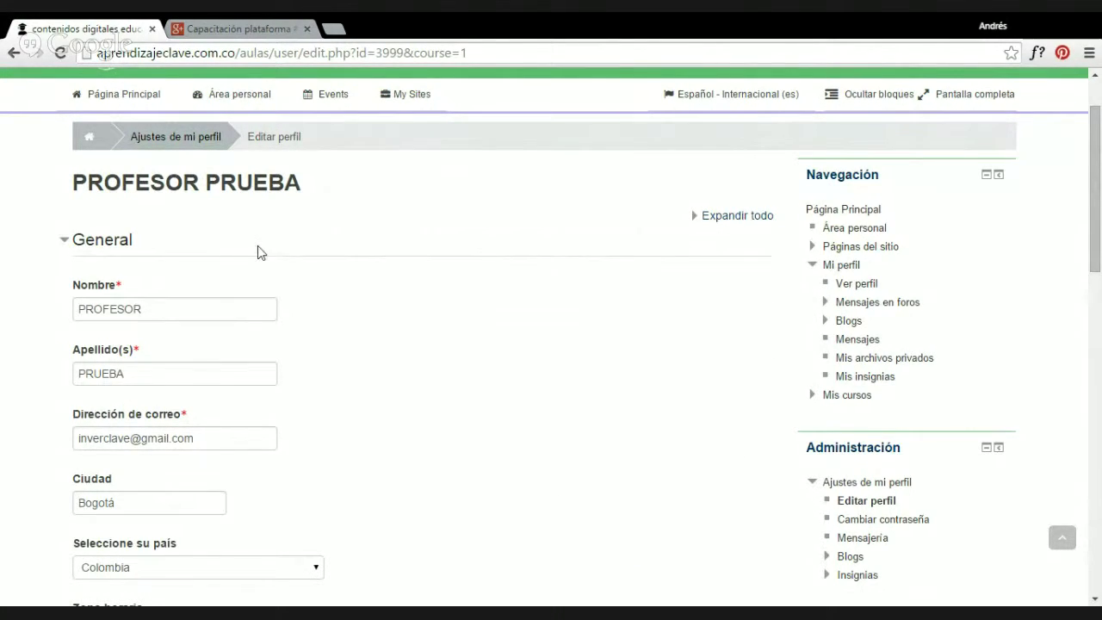
scroll(258, 246, "down", 1)
left_click_drag(141, 231, 23, 229)
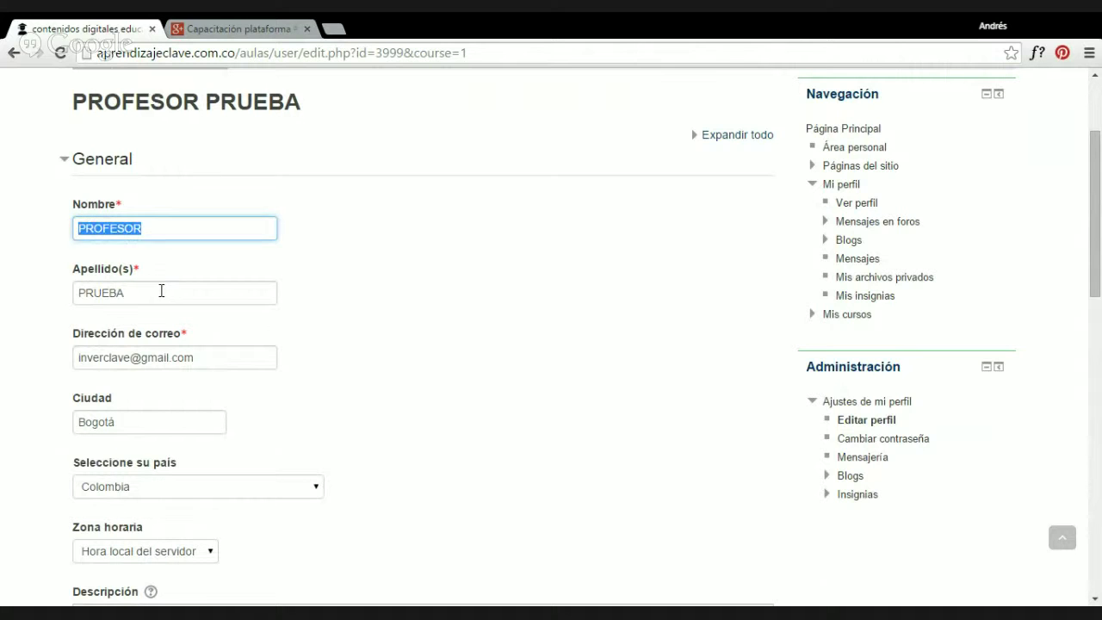
left_click_drag(160, 290, 26, 296)
scroll(29, 302, "down", 1)
left_click_drag(209, 275, 5, 272)
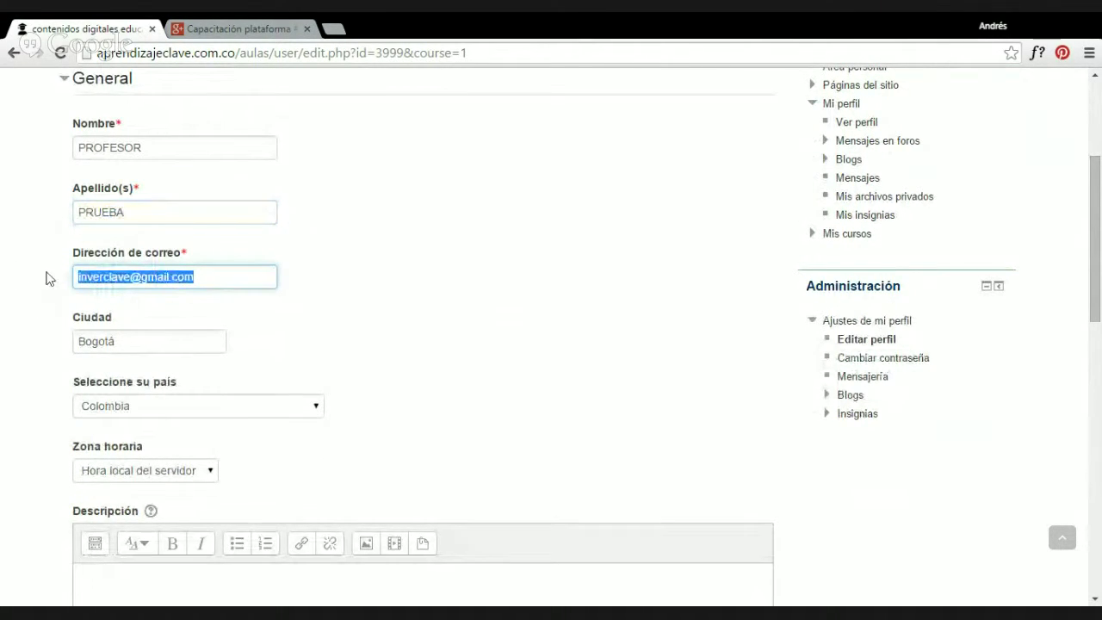
scroll(107, 293, "down", 1)
double_click(143, 259)
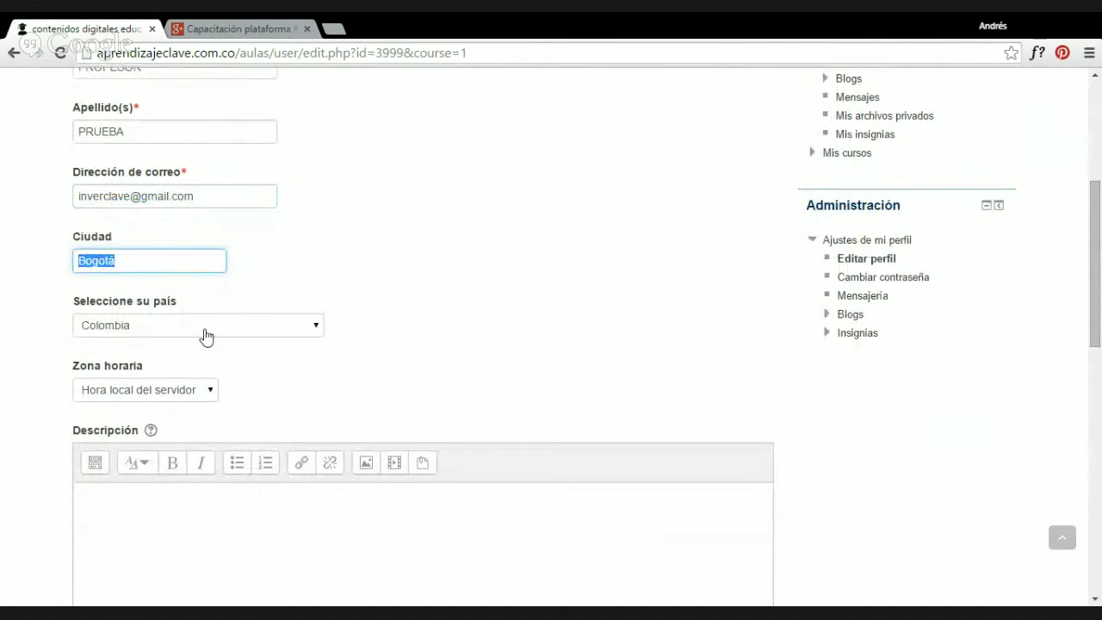
scroll(225, 377, "down", 1)
scroll(147, 362, "down", 2)
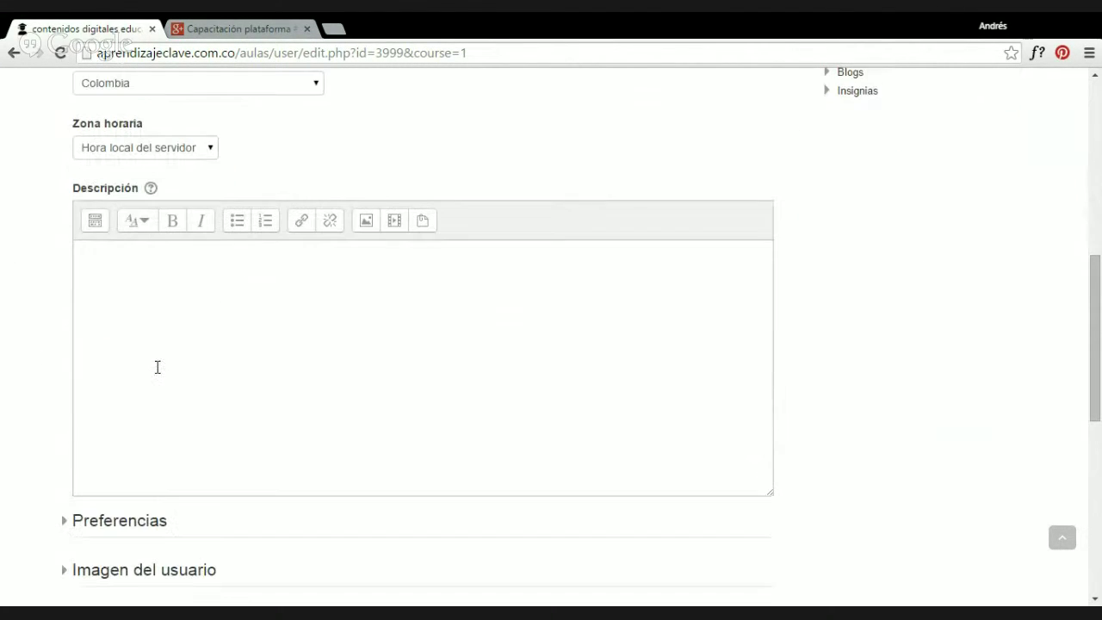
left_click(93, 274)
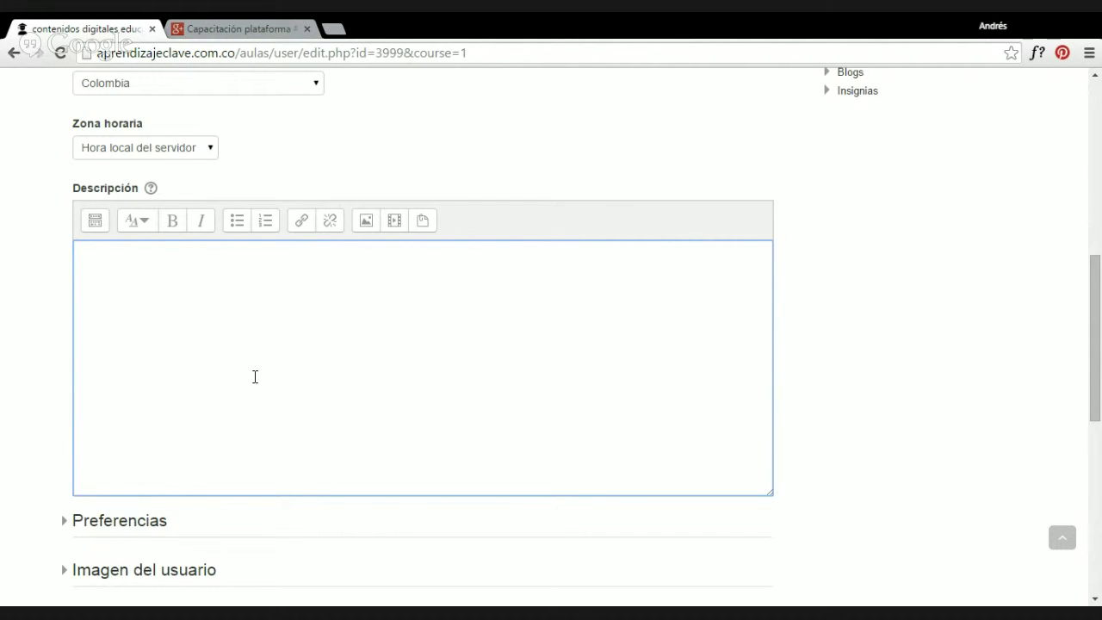
scroll(184, 335, "down", 2)
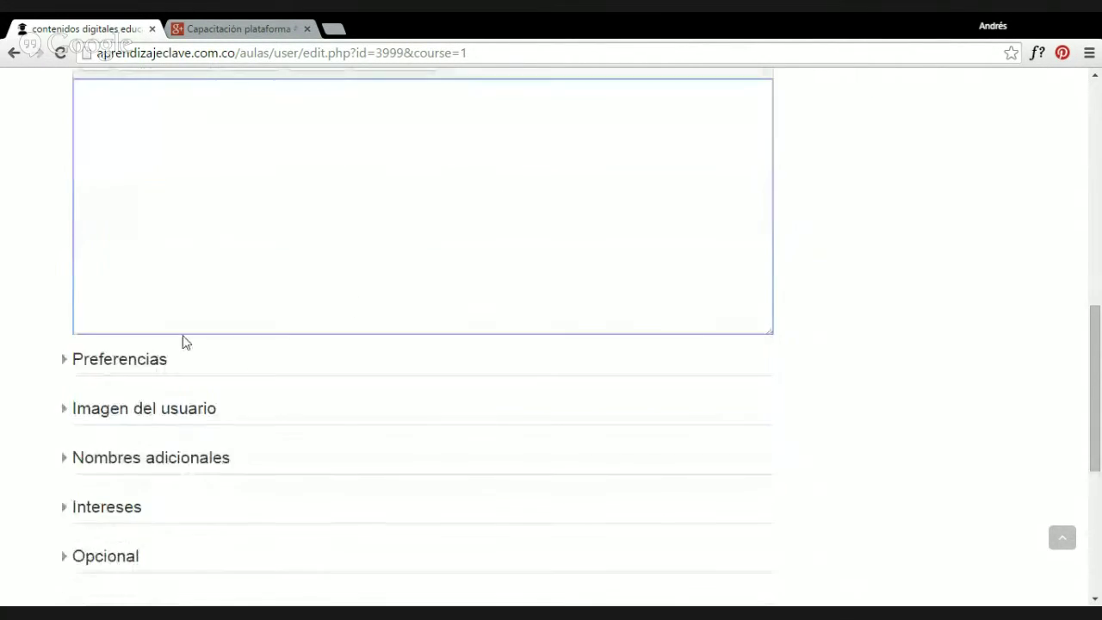
Expand Preferencias and inspect the Idioma preferido setting.
left_click(93, 363)
scroll(212, 361, "down", 2)
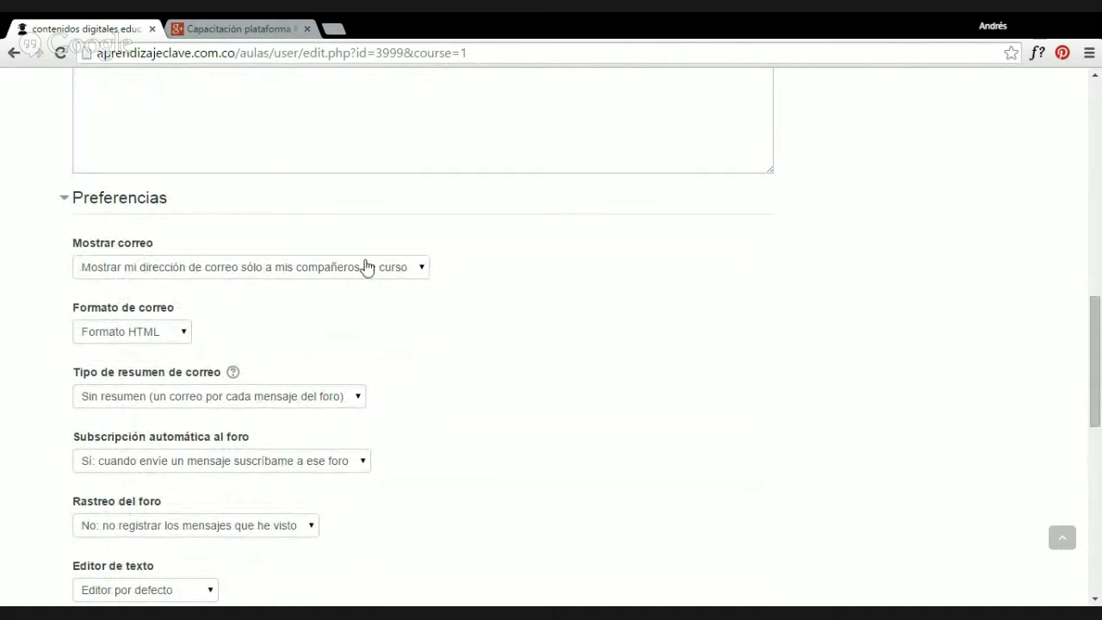
scroll(431, 366, "down", 1)
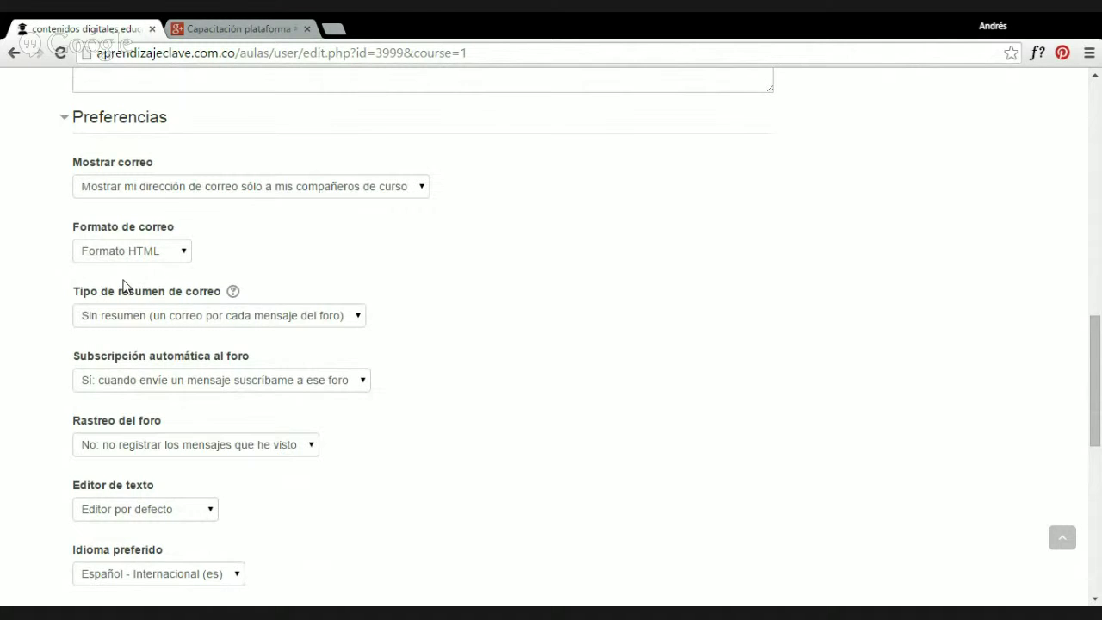
scroll(123, 286, "down", 2)
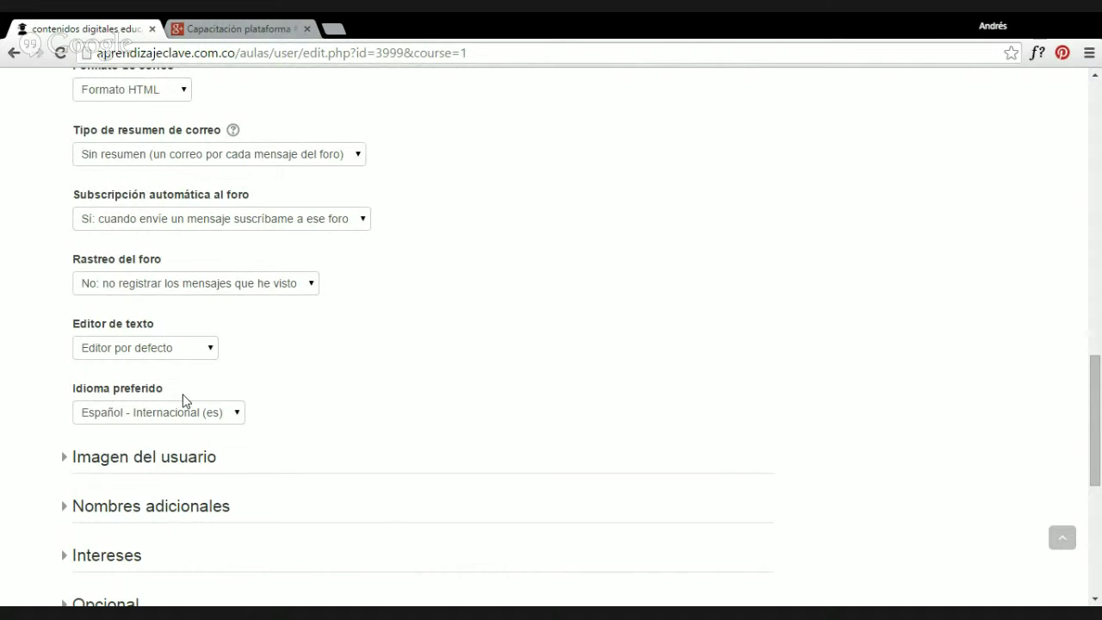
left_click(125, 419)
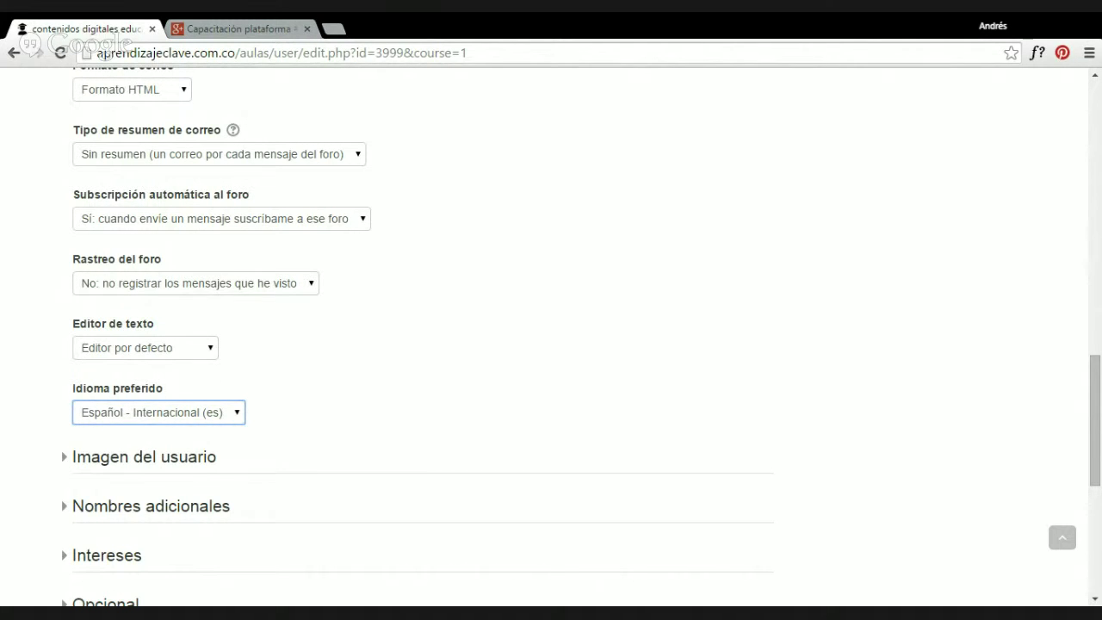
left_click(306, 385)
Expand Imagen del usuario to reveal the empty Imagen nueva upload area.
scroll(311, 385, "down", 1)
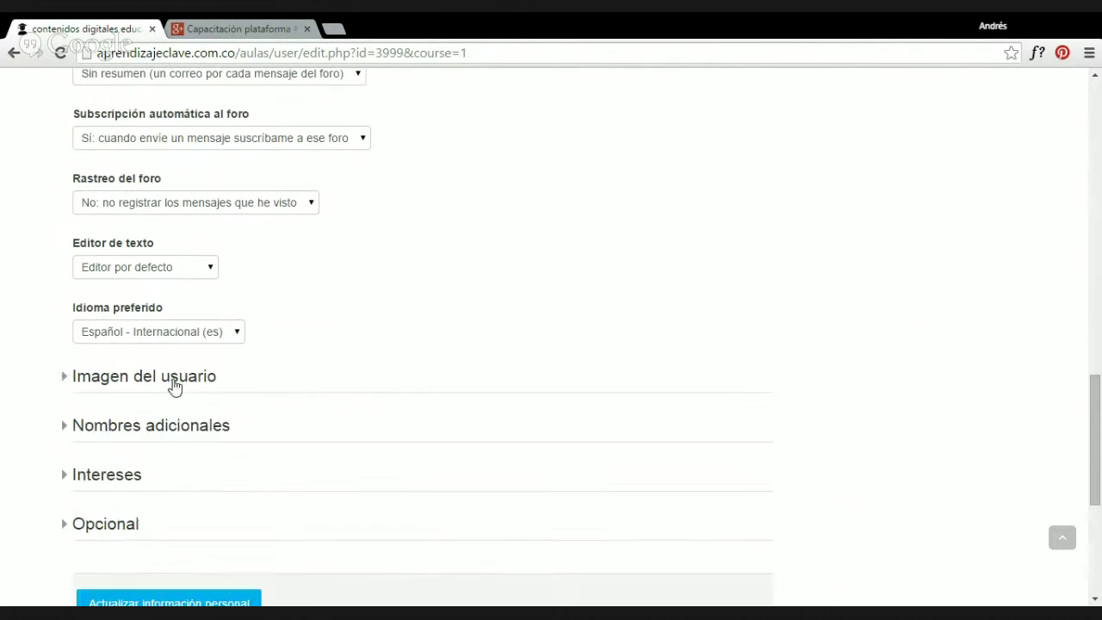
left_click(172, 379)
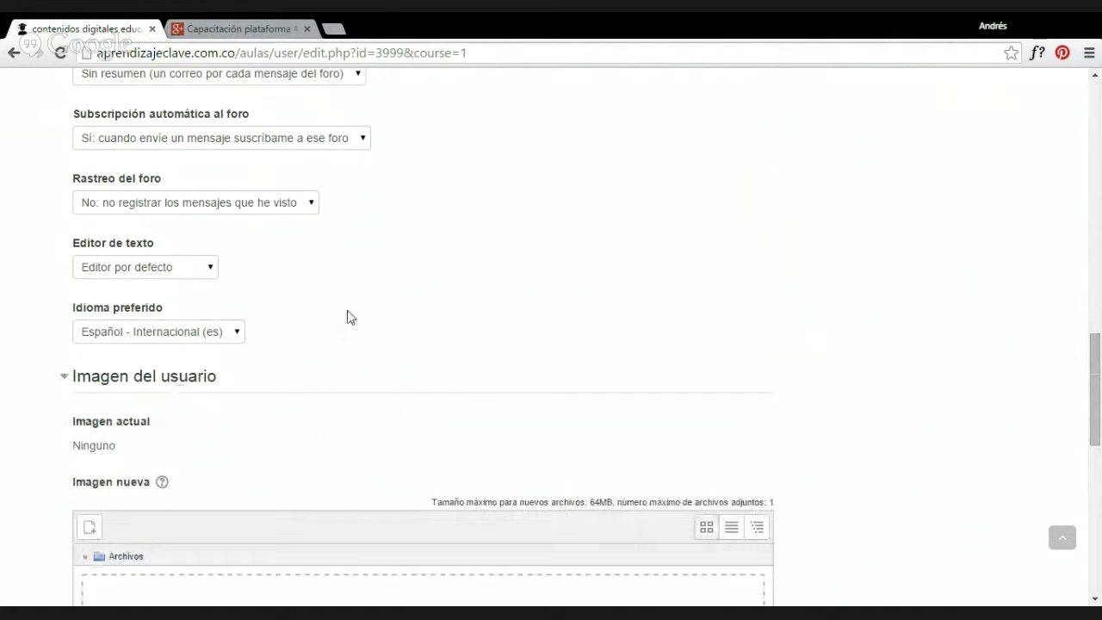
scroll(384, 201, "down", 3)
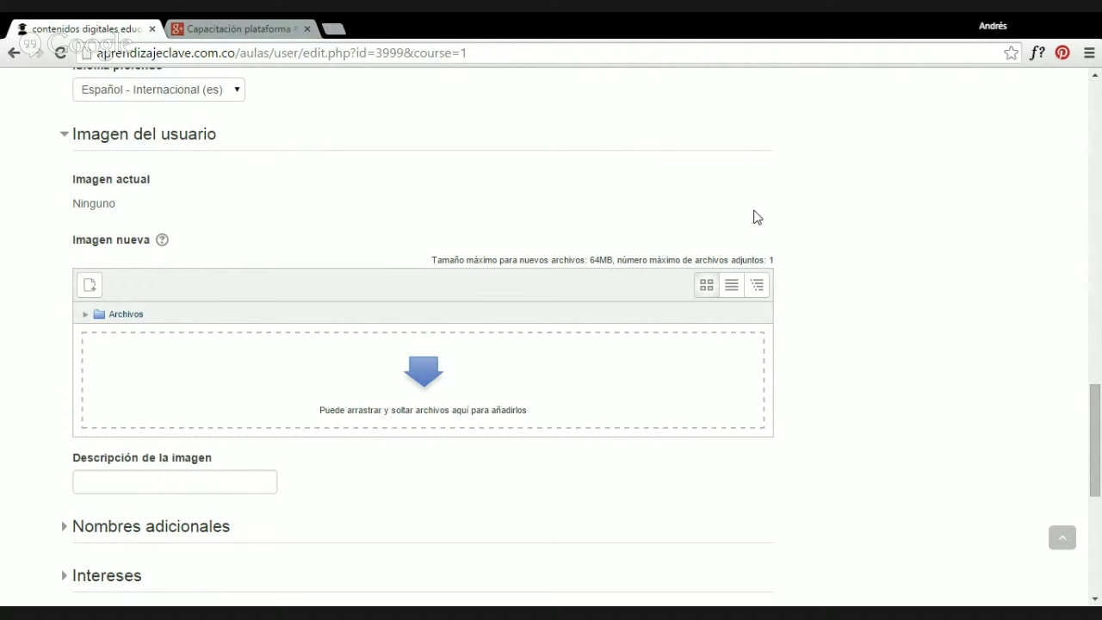
Expand the Nombres adicionales section and check the phonetic surname field.
scroll(753, 217, "down", 2)
left_click(176, 369)
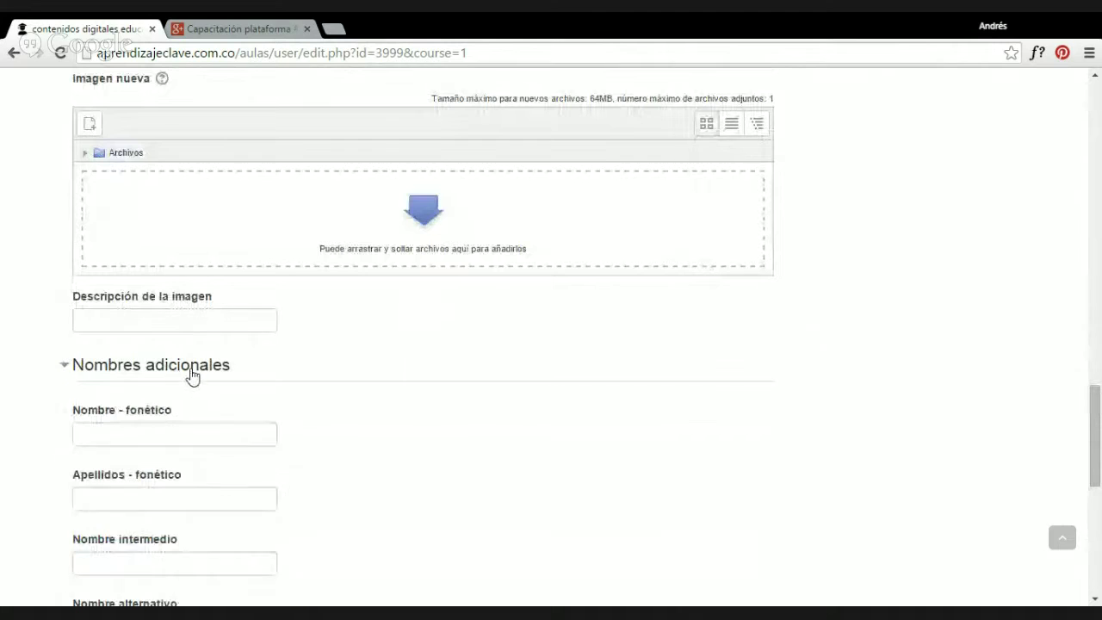
scroll(263, 413, "down", 2)
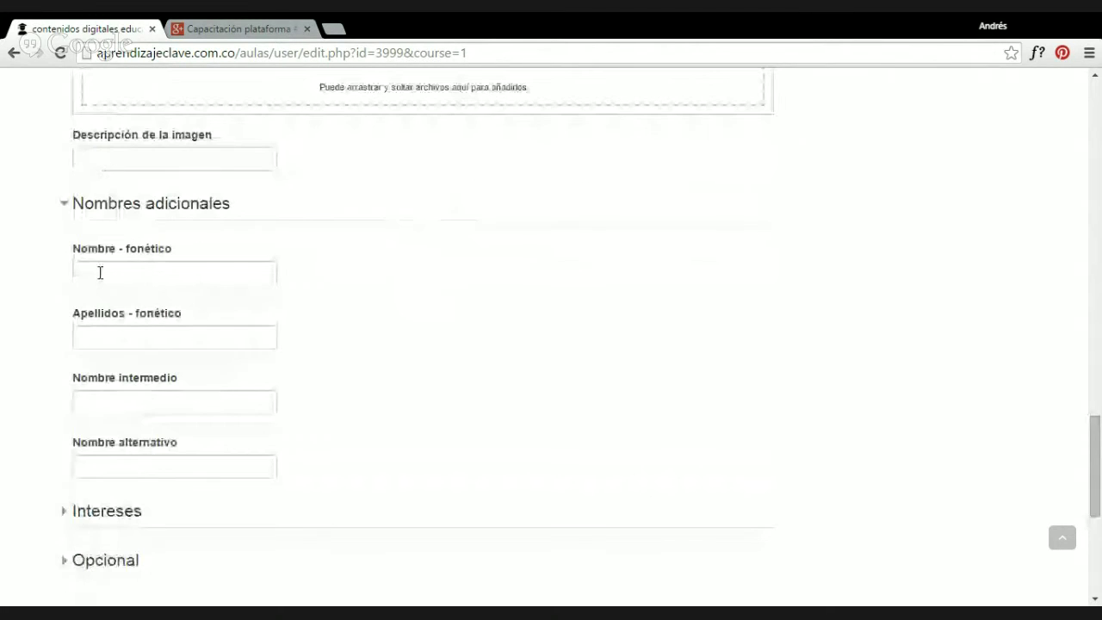
left_click(104, 340)
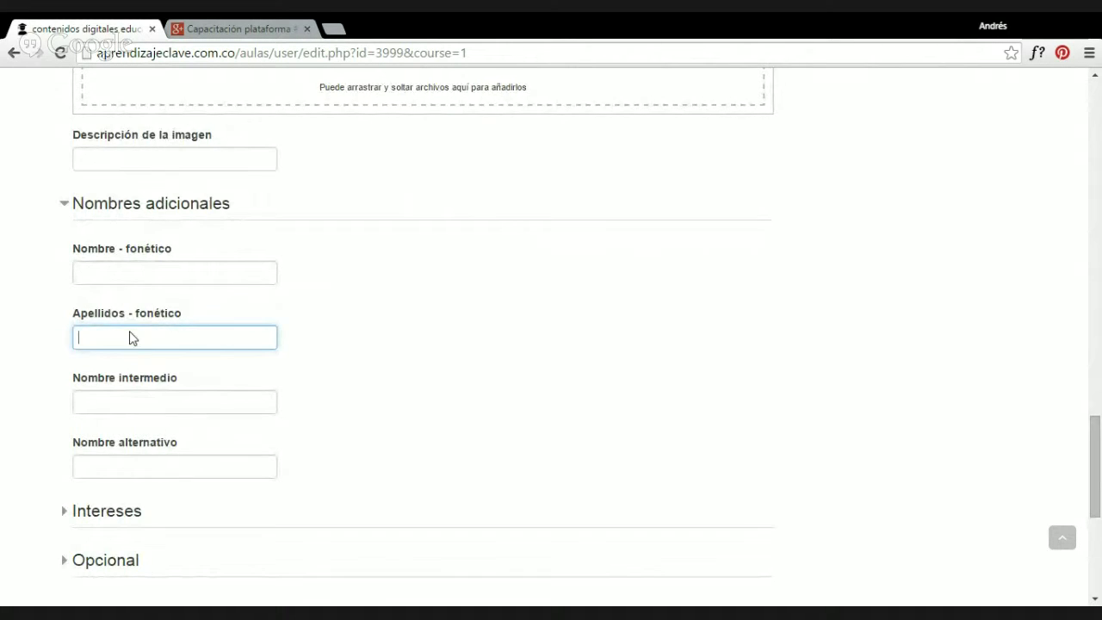
scroll(121, 353, "down", 2)
Expand the Intereses section and enlarge the interests list box.
left_click(112, 355)
scroll(191, 380, "down", 2)
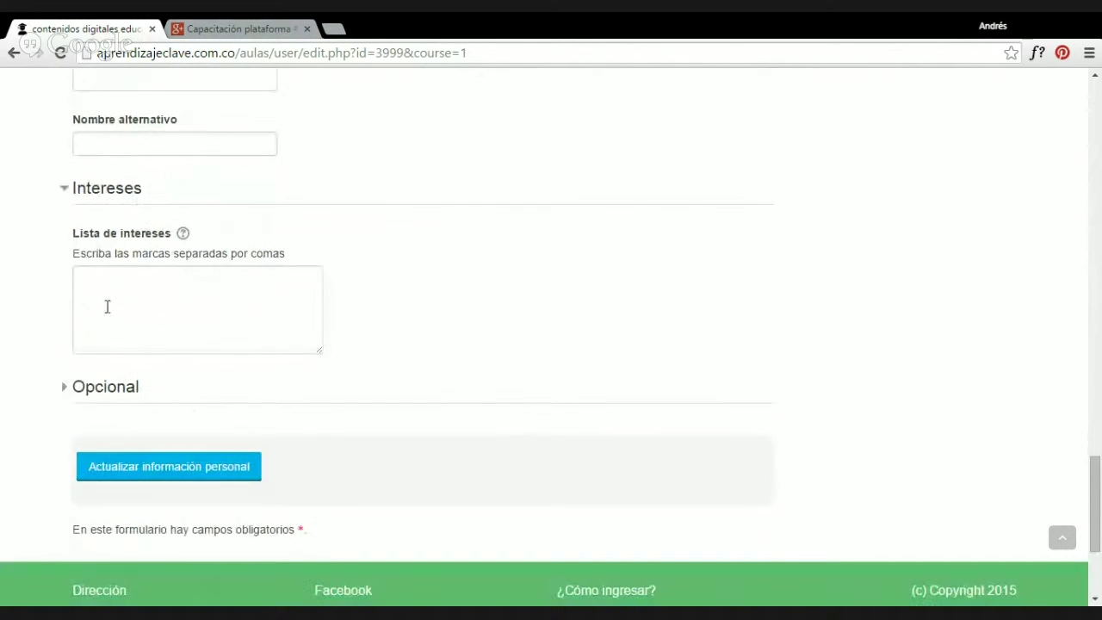
left_click(126, 296)
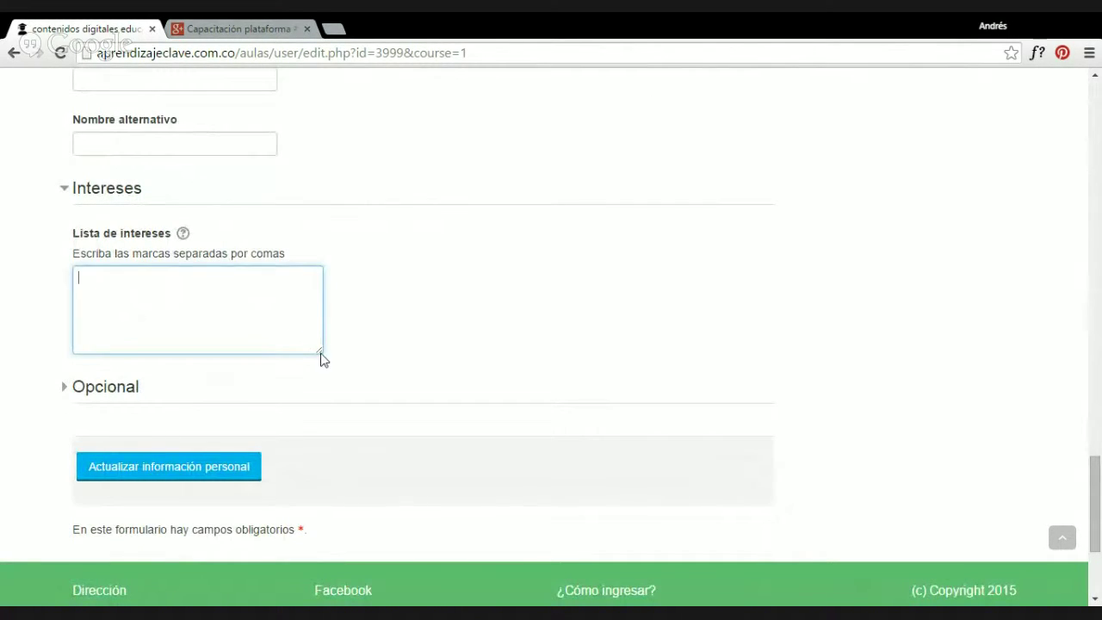
left_click_drag(320, 353, 648, 366)
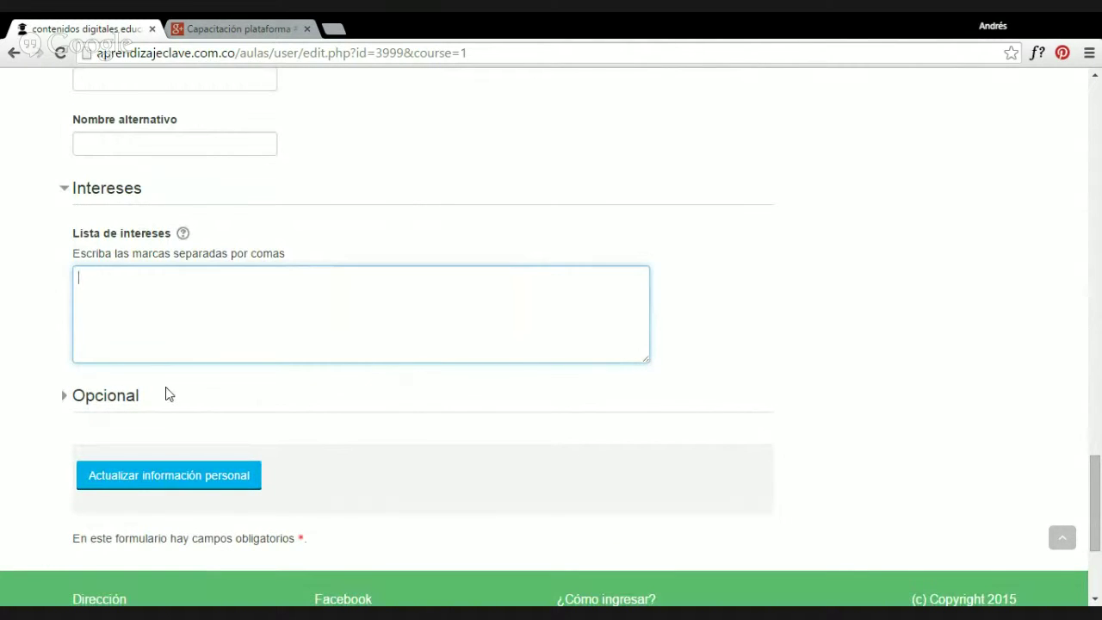
Expand the Opcional section and go through its Página web and ID Skype fields.
left_click(108, 401)
scroll(228, 409, "down", 3)
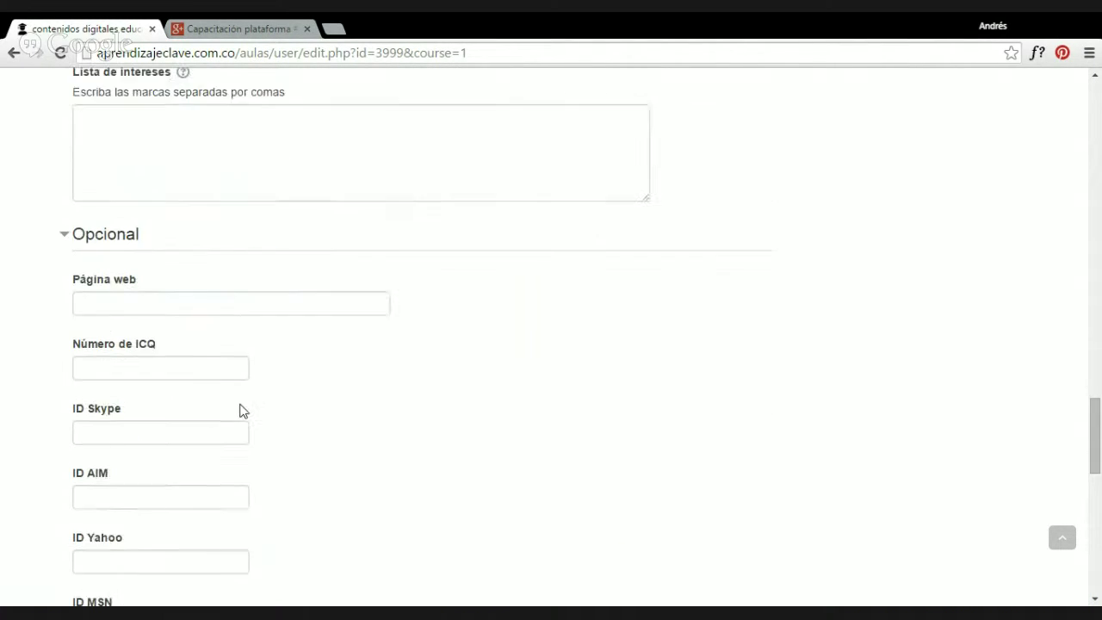
left_click(97, 221)
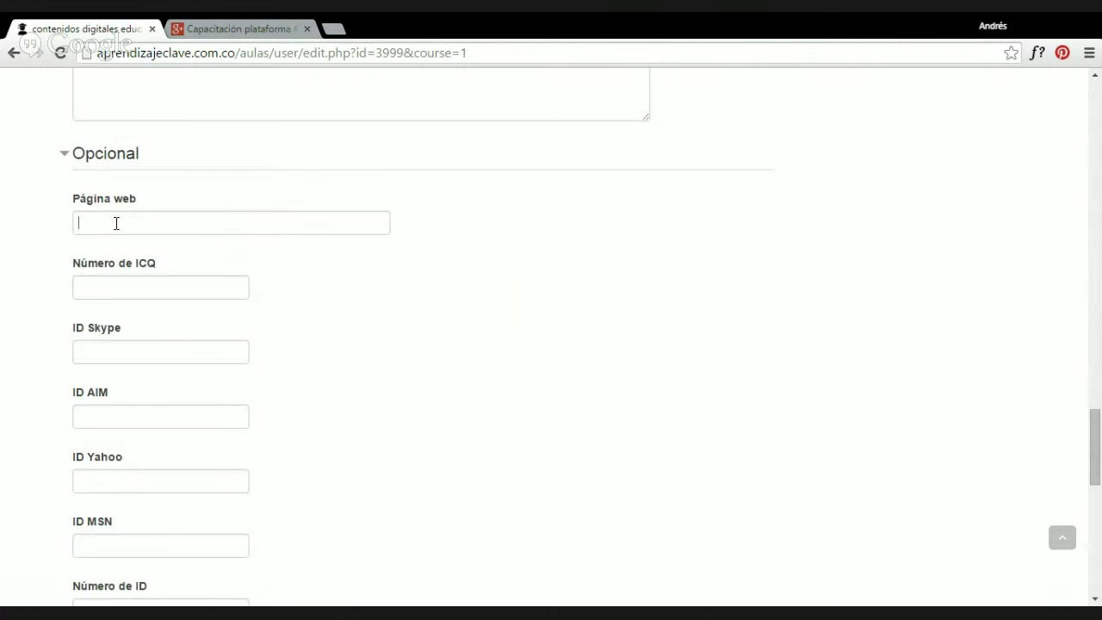
scroll(163, 284, "down", 1)
left_click(146, 275)
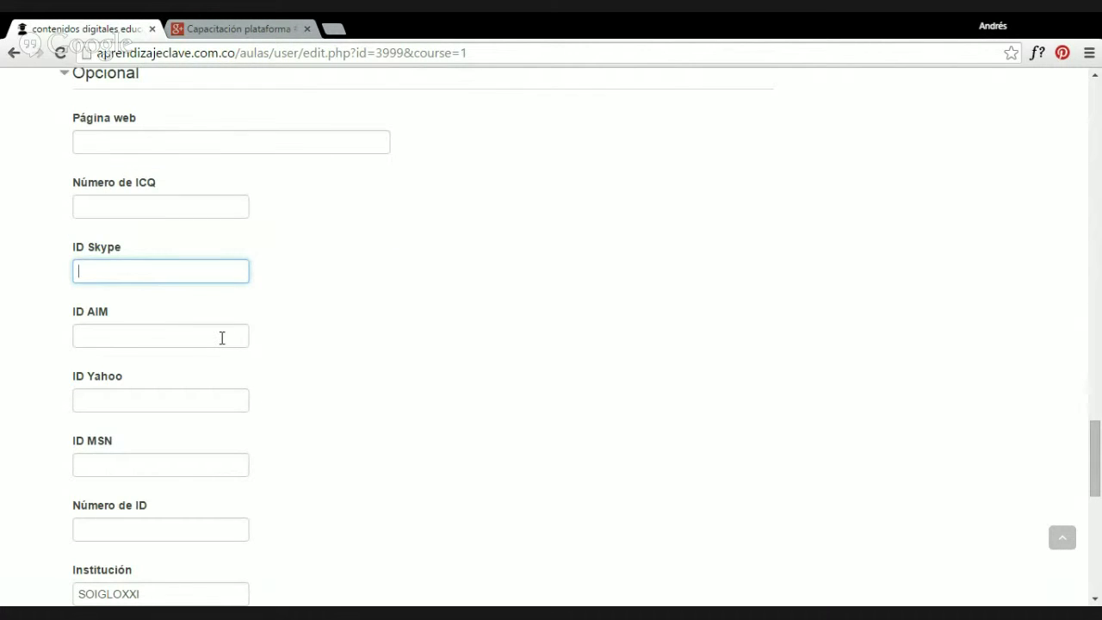
scroll(224, 353, "down", 2)
scroll(202, 392, "down", 2)
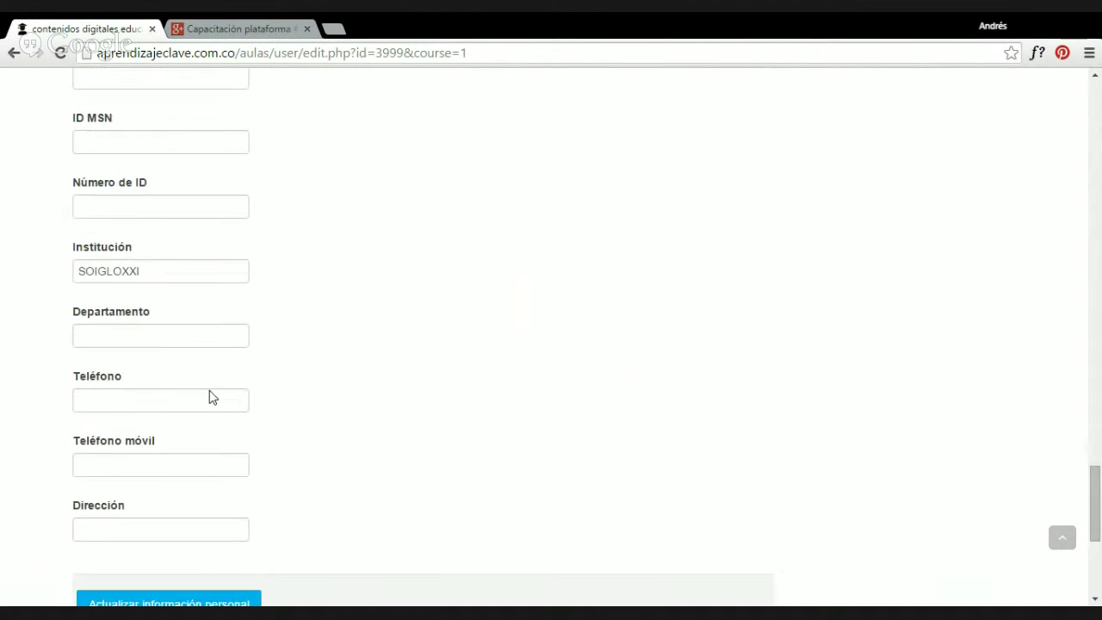
scroll(185, 366, "down", 1)
Check the Número de ICQ field, then browse down to Actualizar información personal.
scroll(163, 345, "up", 5)
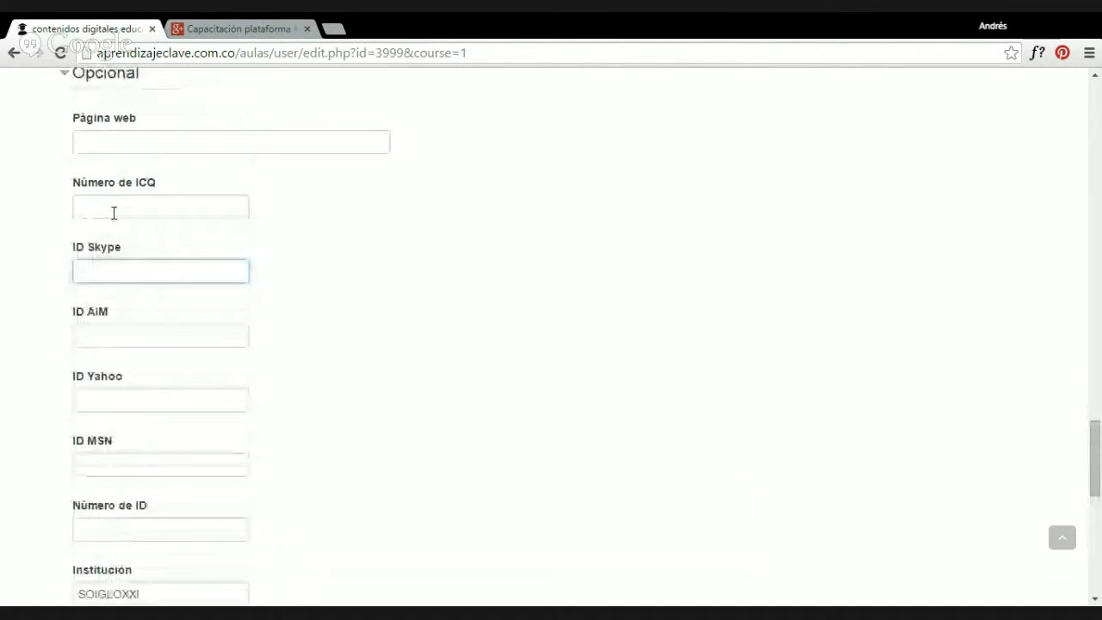
left_click(143, 212)
scroll(147, 241, "up", 1)
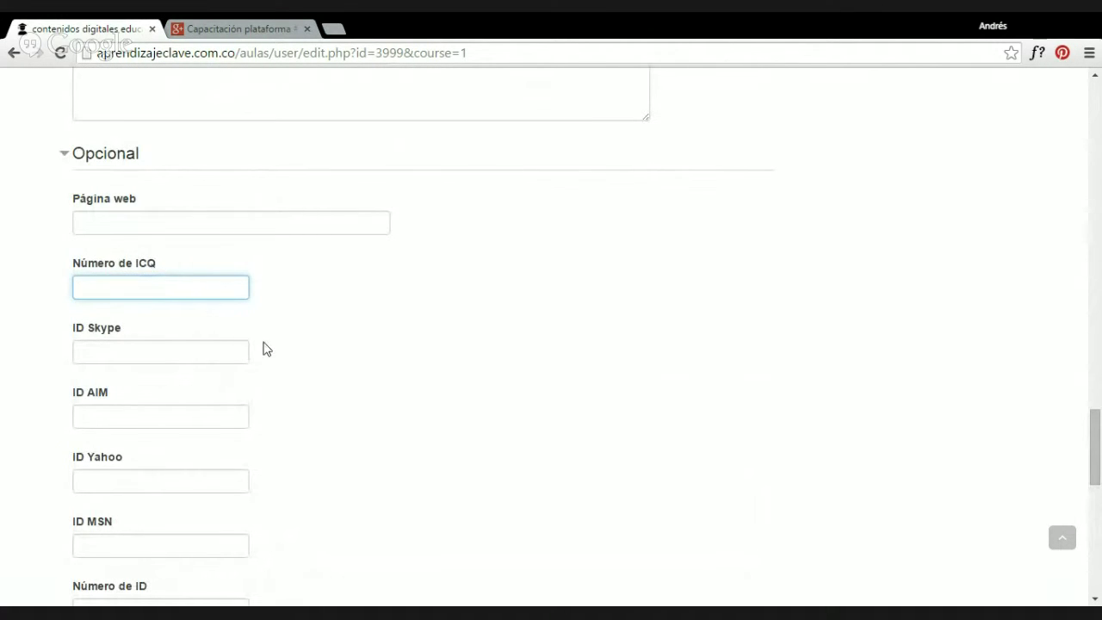
scroll(238, 340, "down", 3)
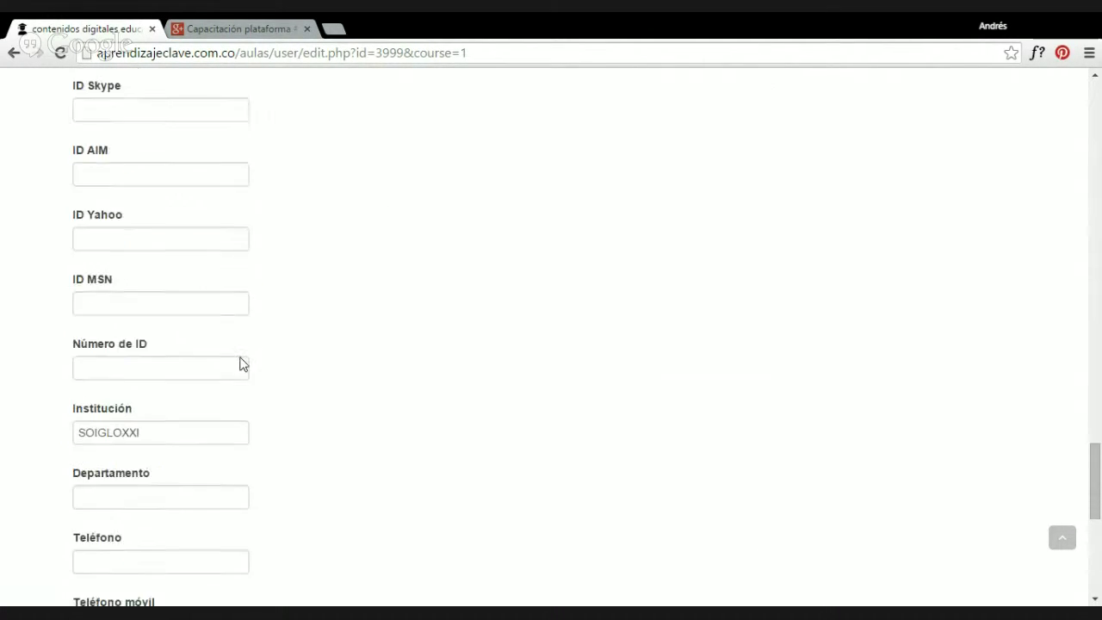
scroll(242, 362, "down", 3)
scroll(313, 402, "down", 2)
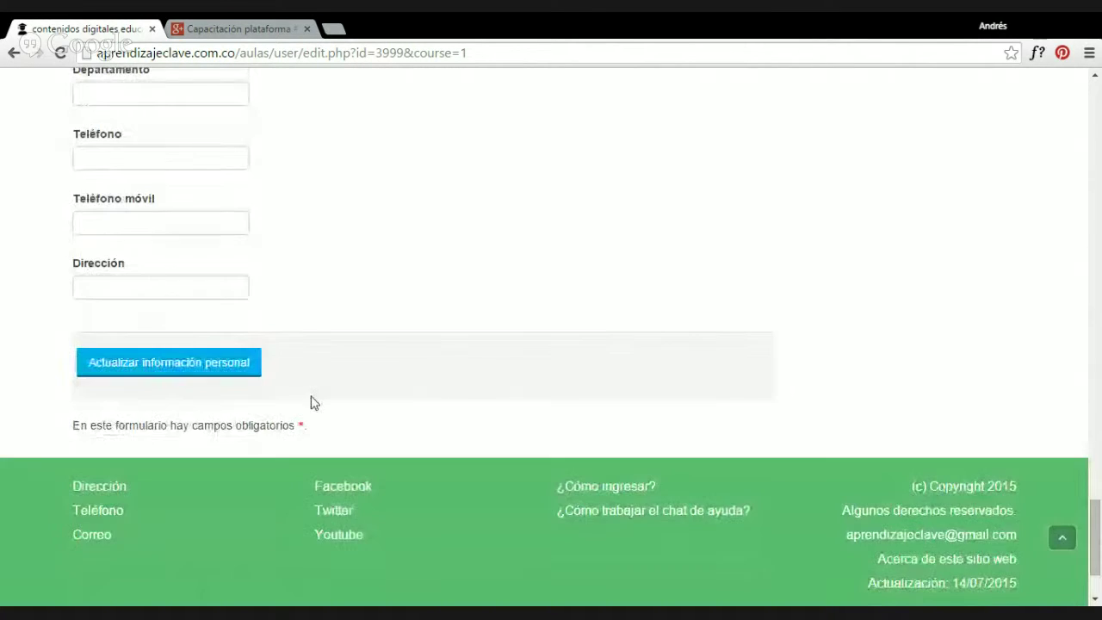
scroll(348, 426, "up", 20)
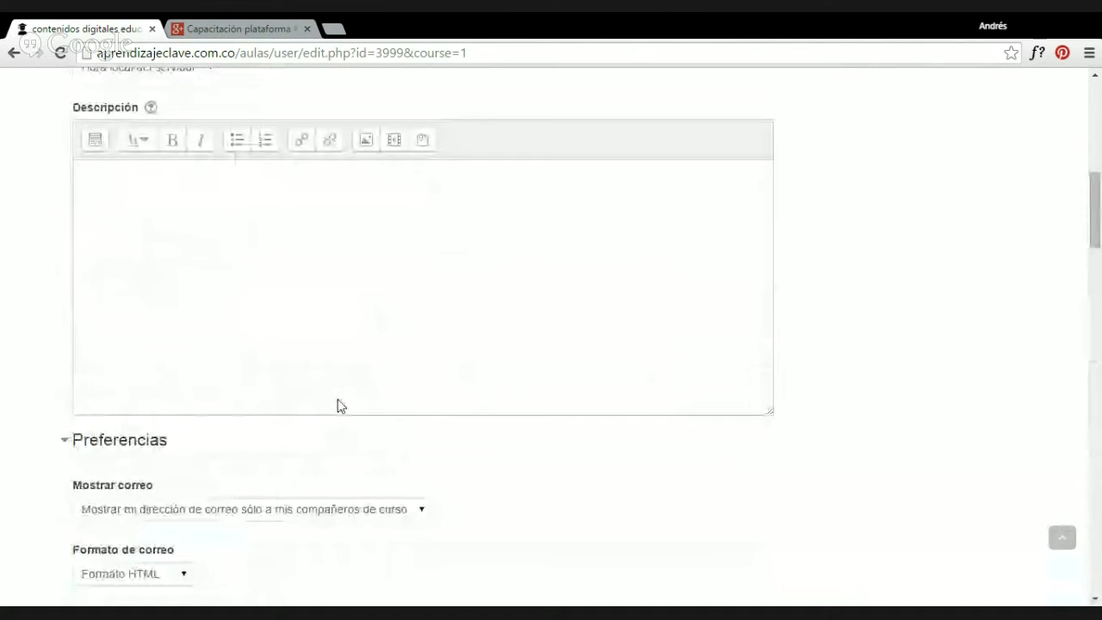
Append 2015 to the Dirección de correo, submit, and highlight the confirmation notice.
scroll(270, 345, "up", 6)
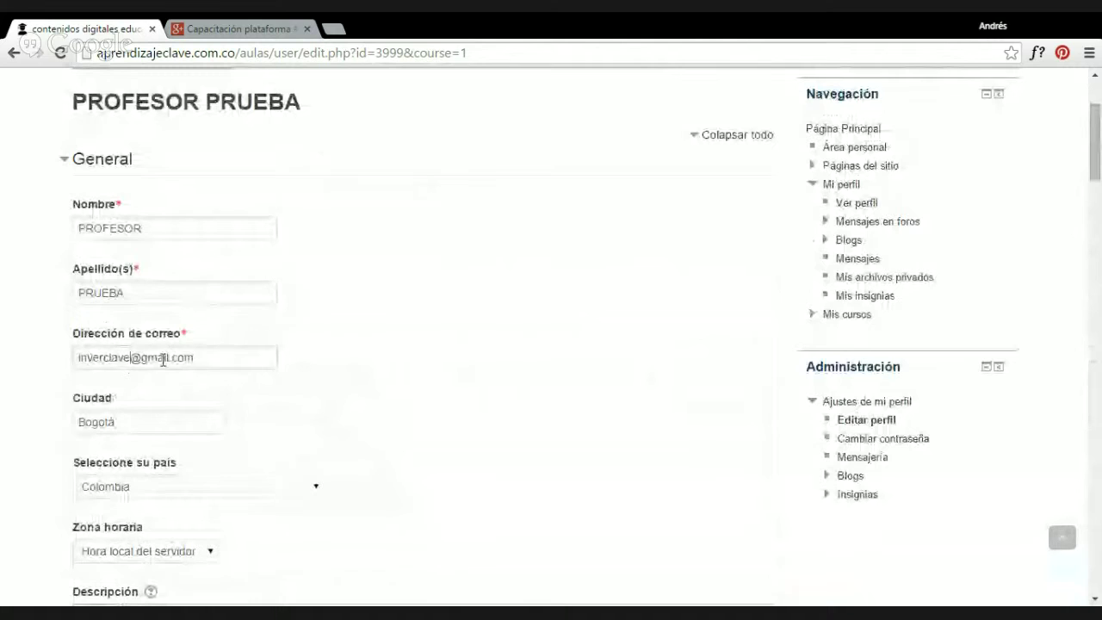
left_click(131, 358)
type("2")
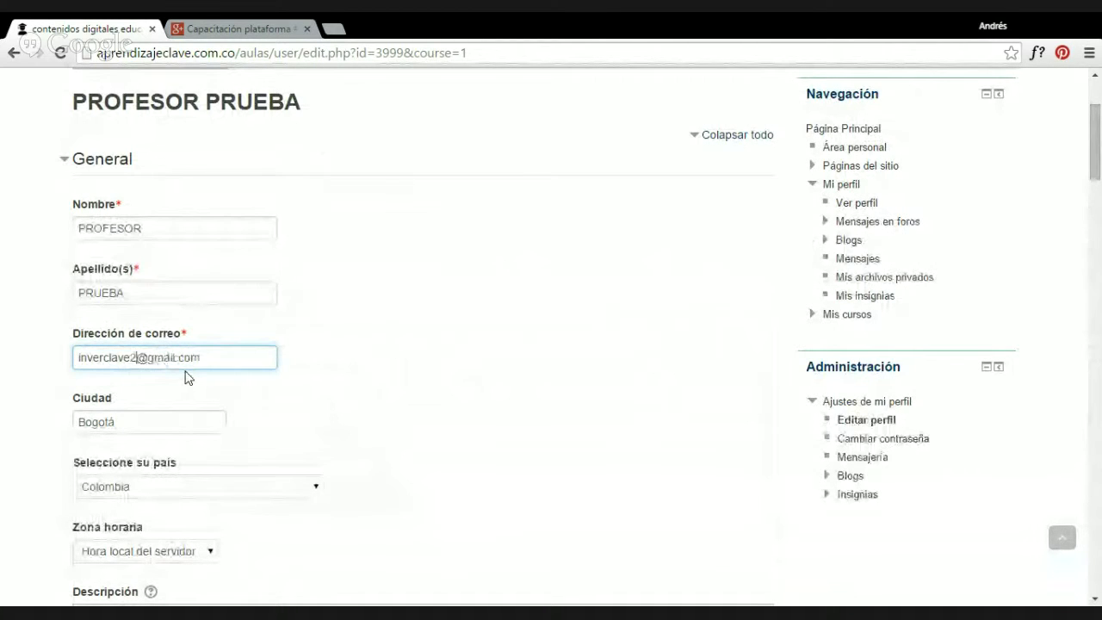
type("015")
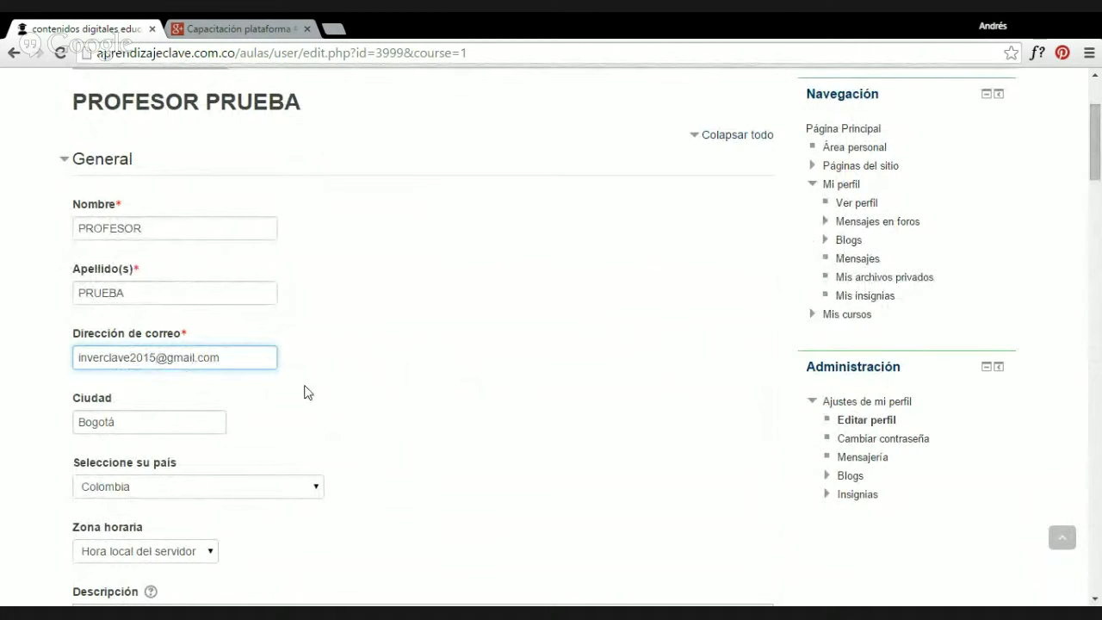
scroll(297, 400, "down", 5)
scroll(293, 409, "down", 14)
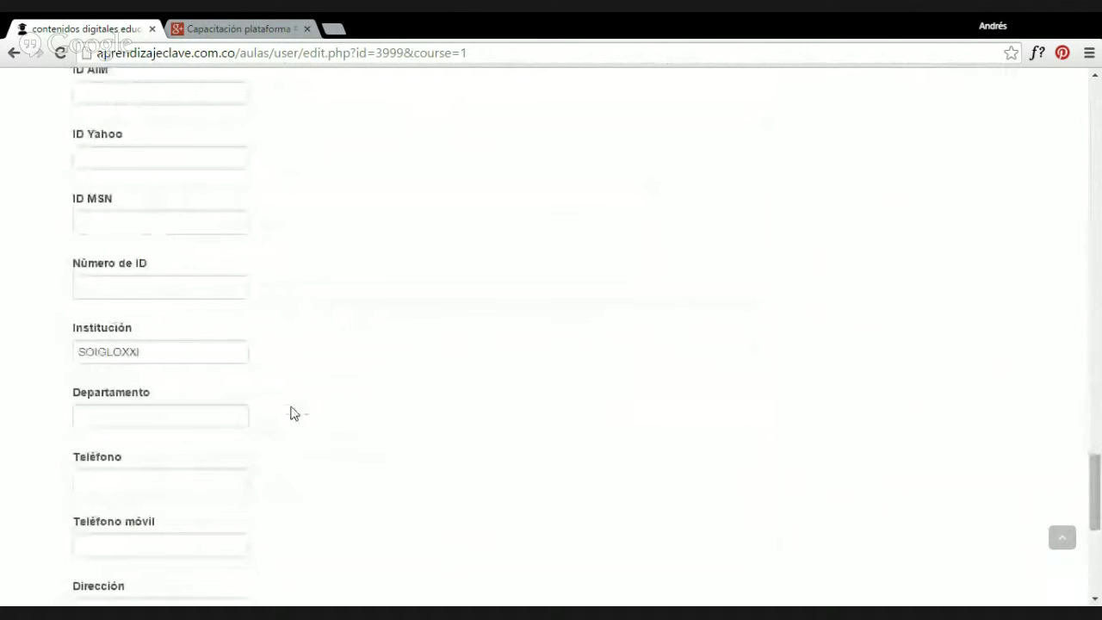
scroll(292, 413, "down", 5)
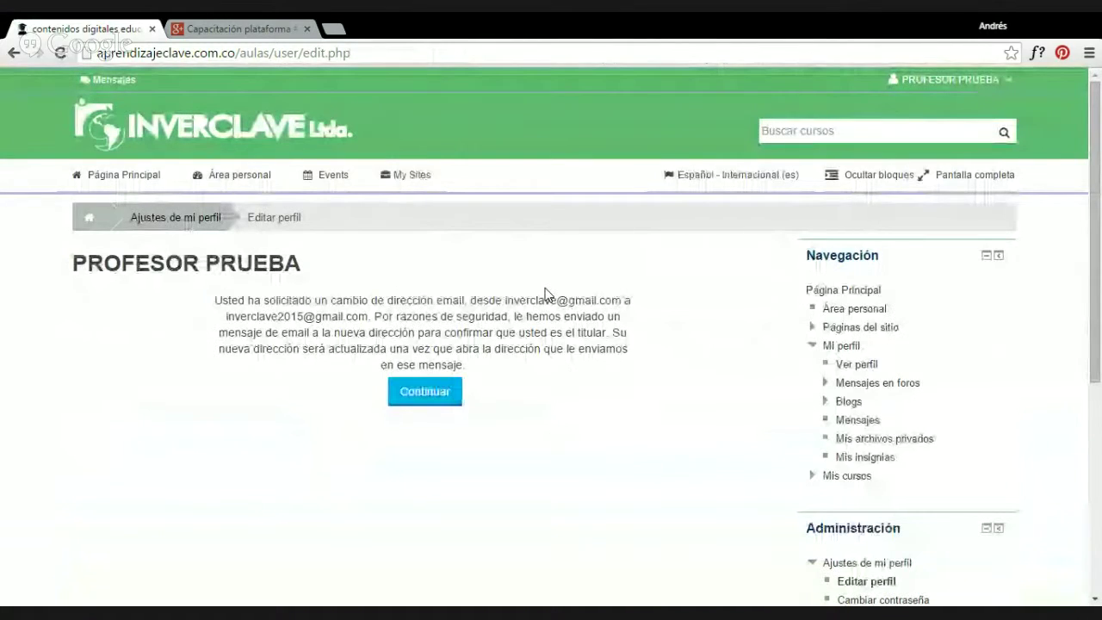
left_click_drag(214, 300, 510, 371)
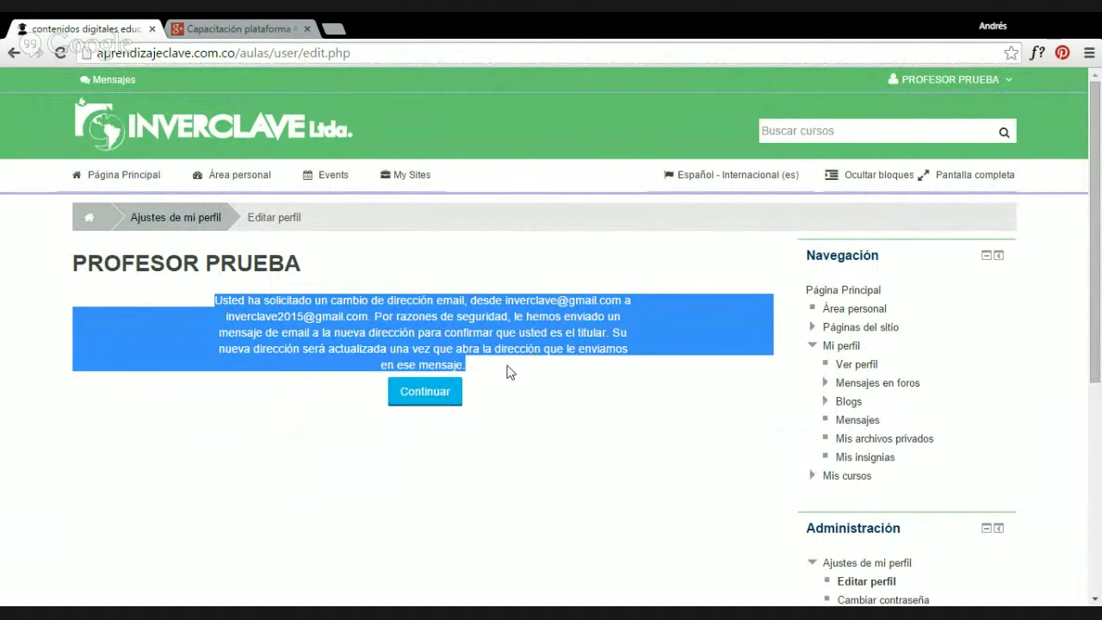
Continue to the teacher's public profile page and toggle the user account menu repeatedly.
left_click(424, 395)
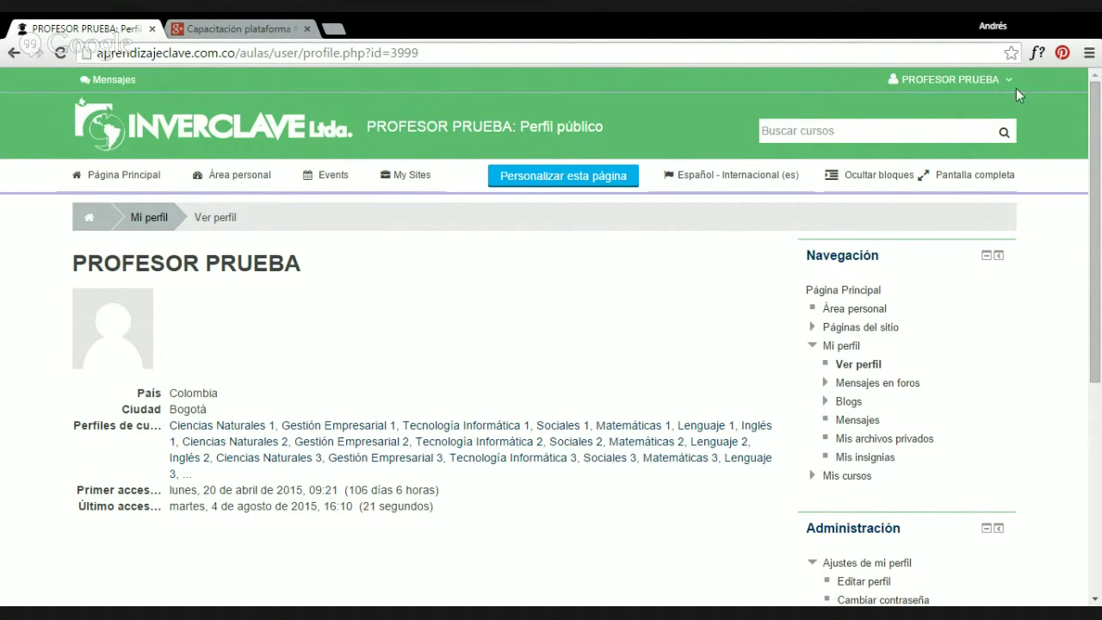
left_click(973, 79)
left_click(940, 77)
left_click(937, 78)
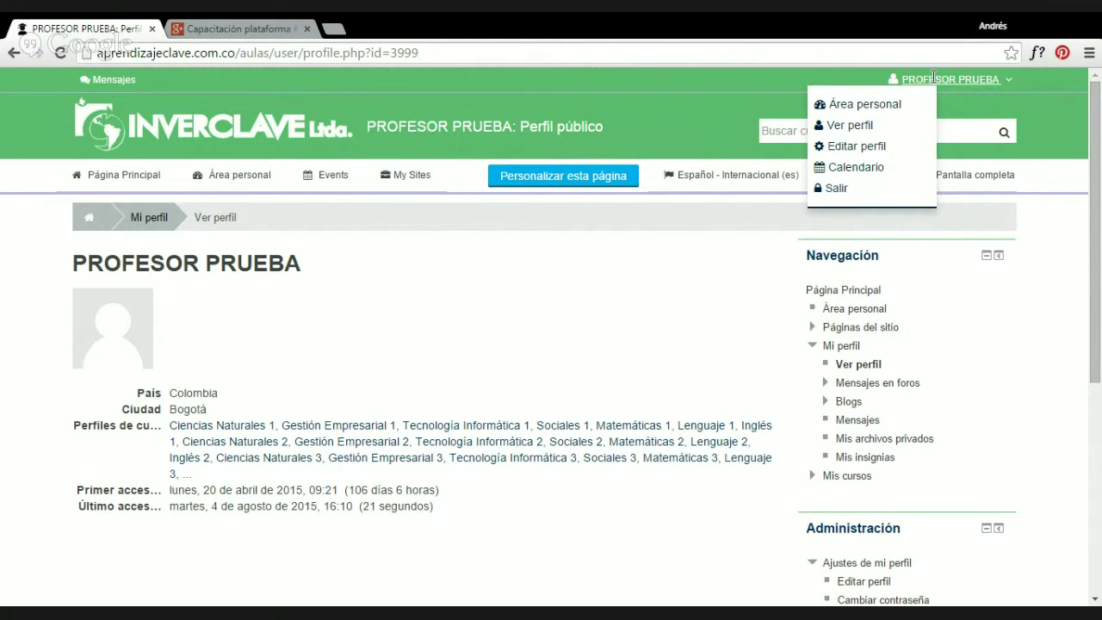
left_click(933, 77)
left_click(934, 78)
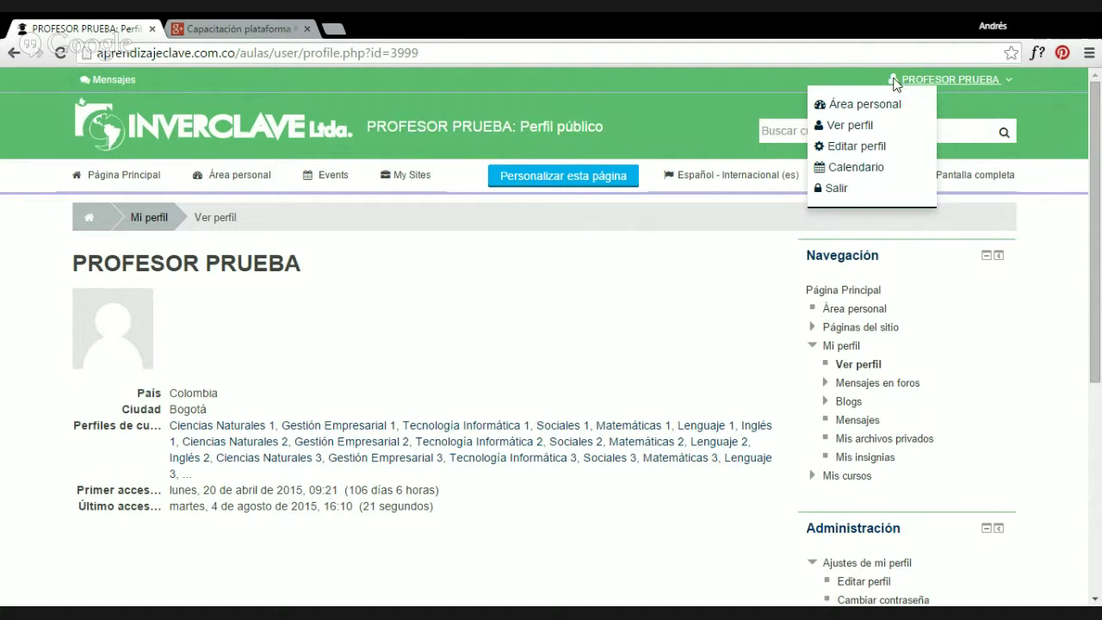
left_click(937, 77)
left_click(938, 76)
left_click(978, 77)
left_click(914, 80)
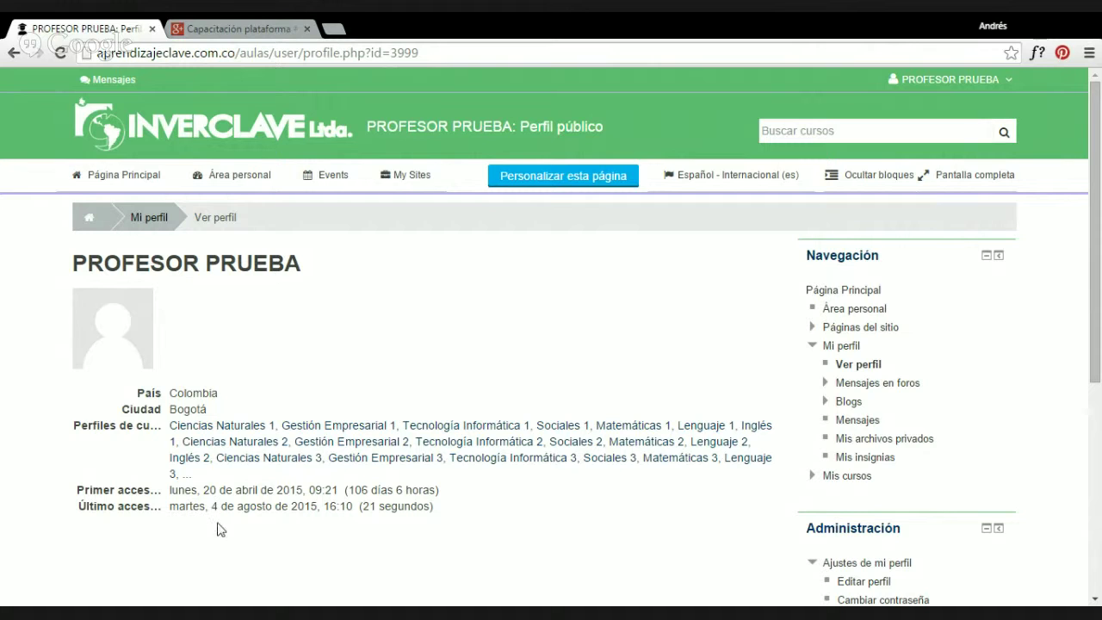
Log out of the teacher account with Salir and confirm.
left_click(892, 82)
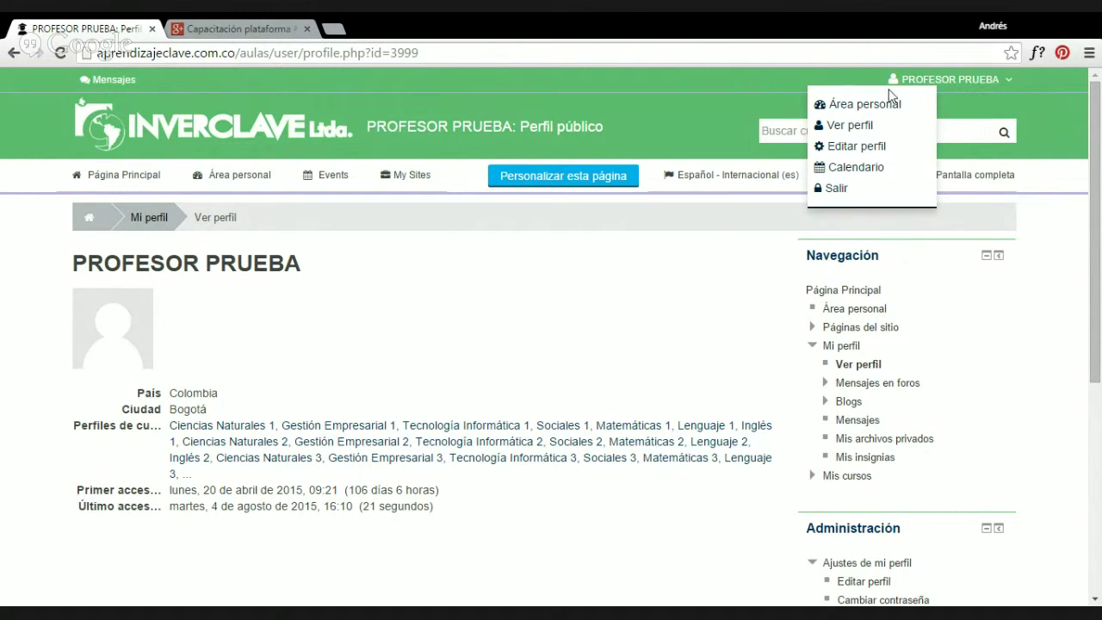
left_click(824, 191)
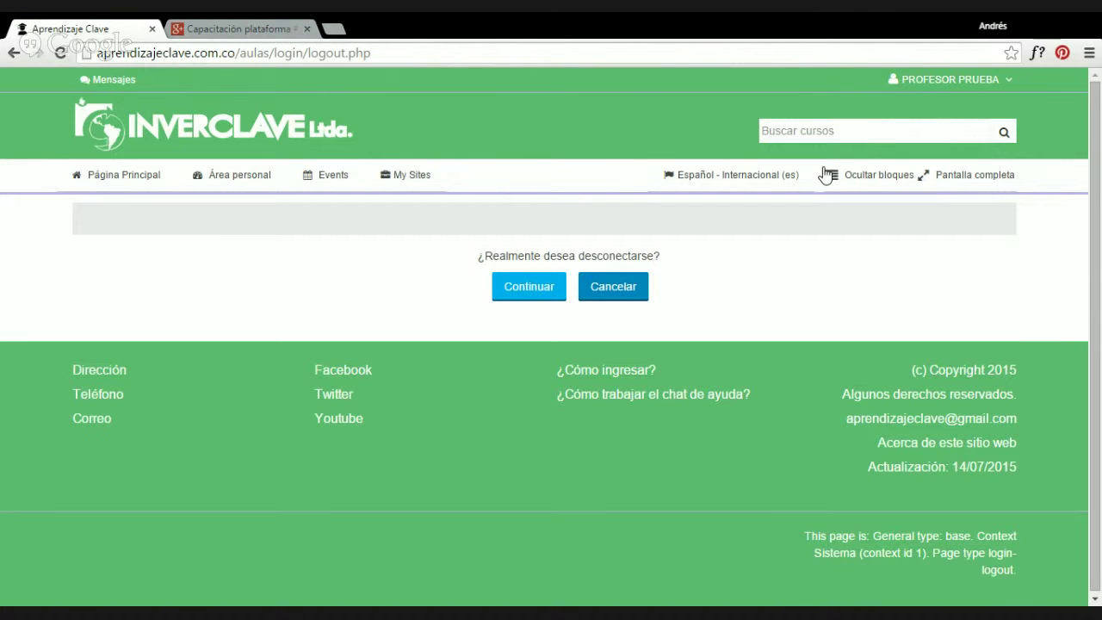
left_click(534, 295)
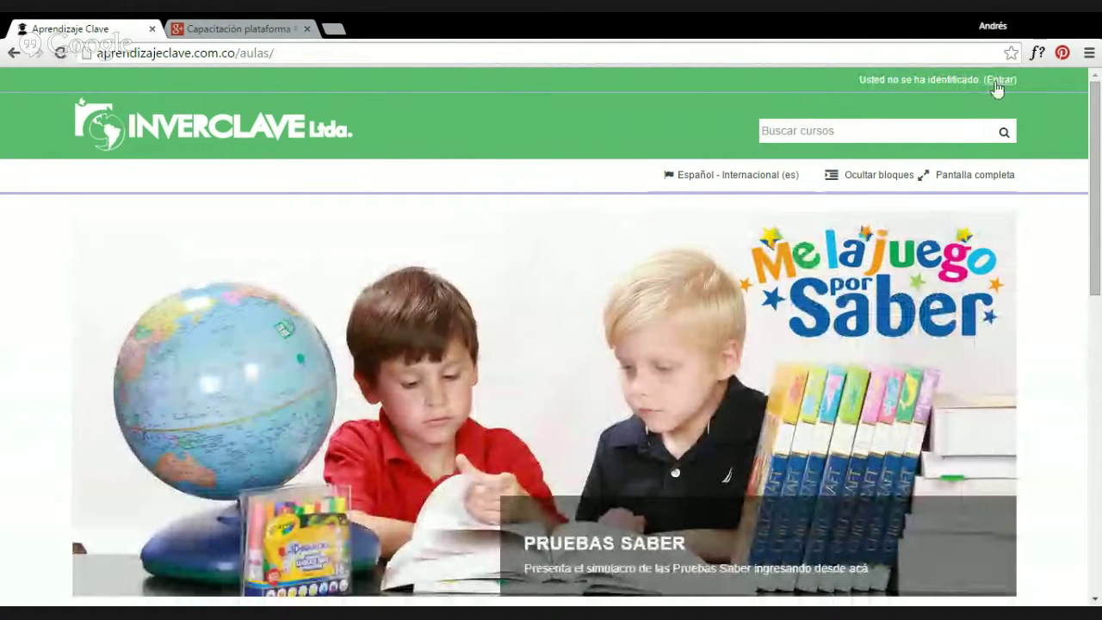
Attempt to sign in with the saved demo student username; the login fails.
left_click(999, 80)
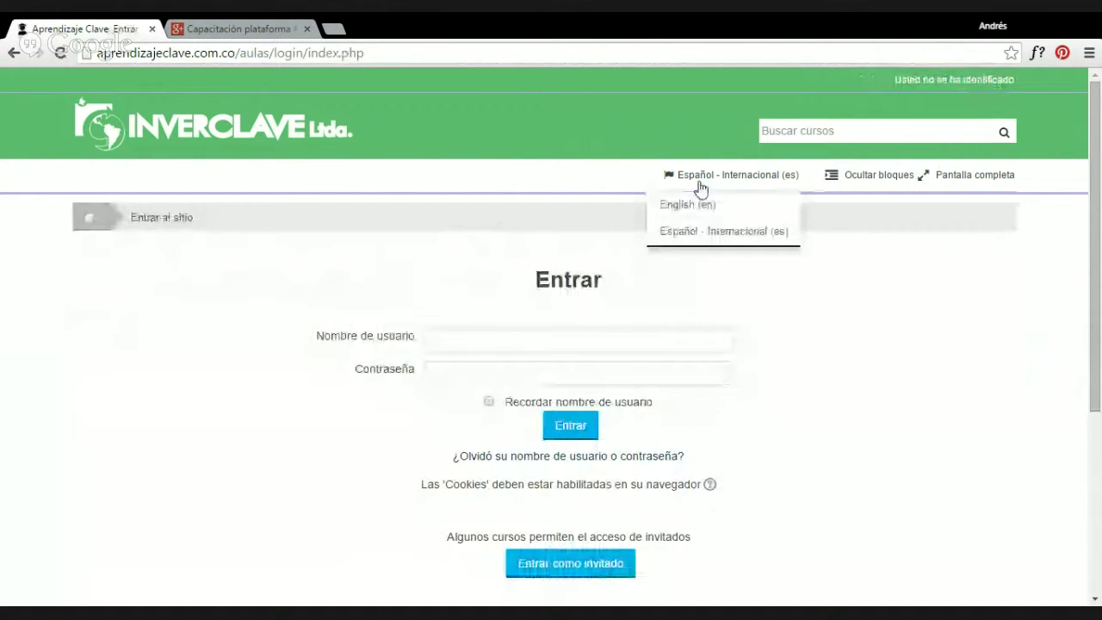
left_click(534, 338)
type("demo")
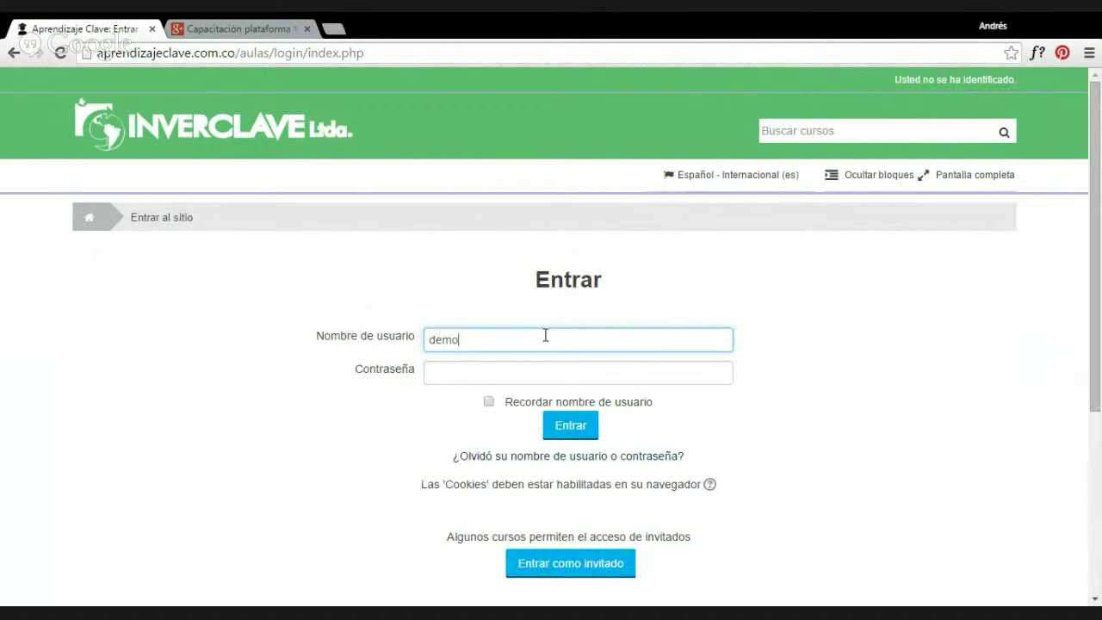
key("Down")
key("Return")
key("Tab")
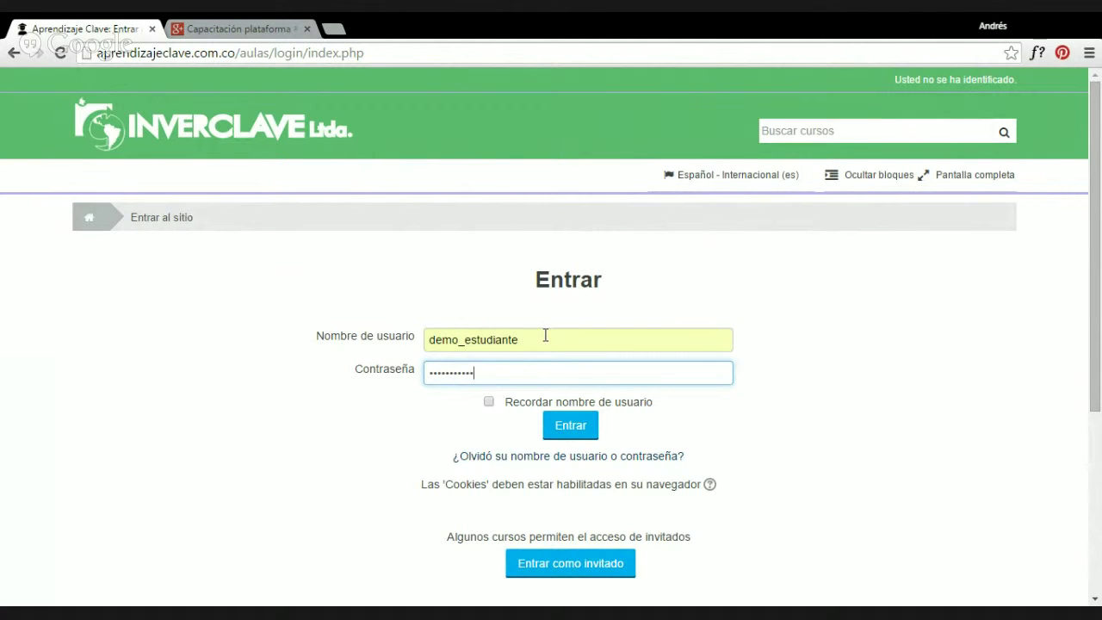
key("Return")
Retry the demo student login with the suggested username and password.
left_click(584, 358)
type("demo")
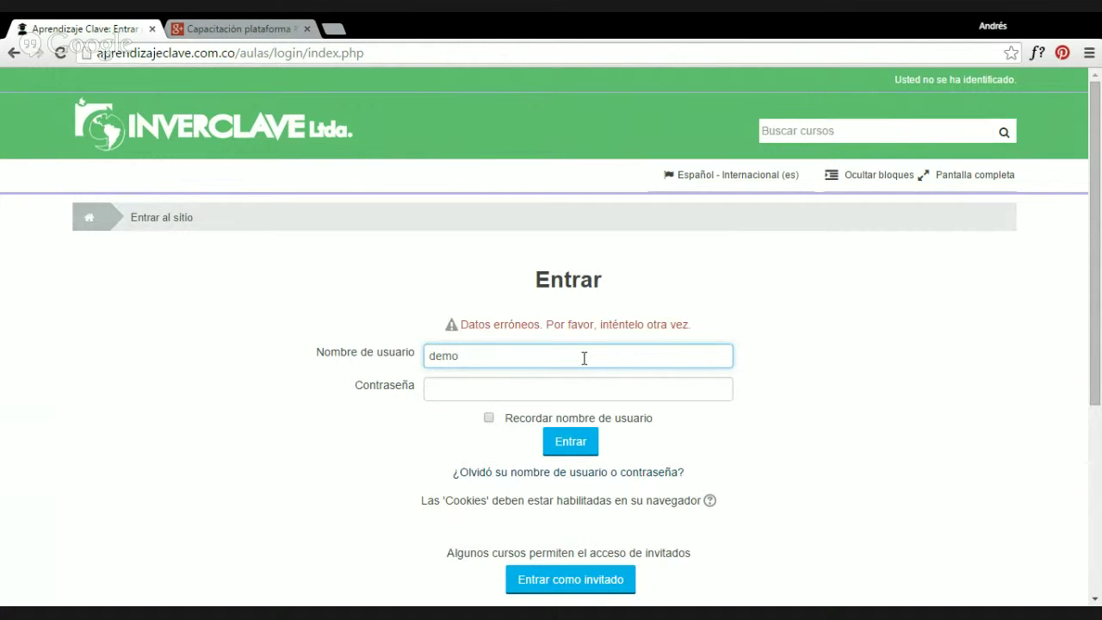
key("Down")
key("Tab")
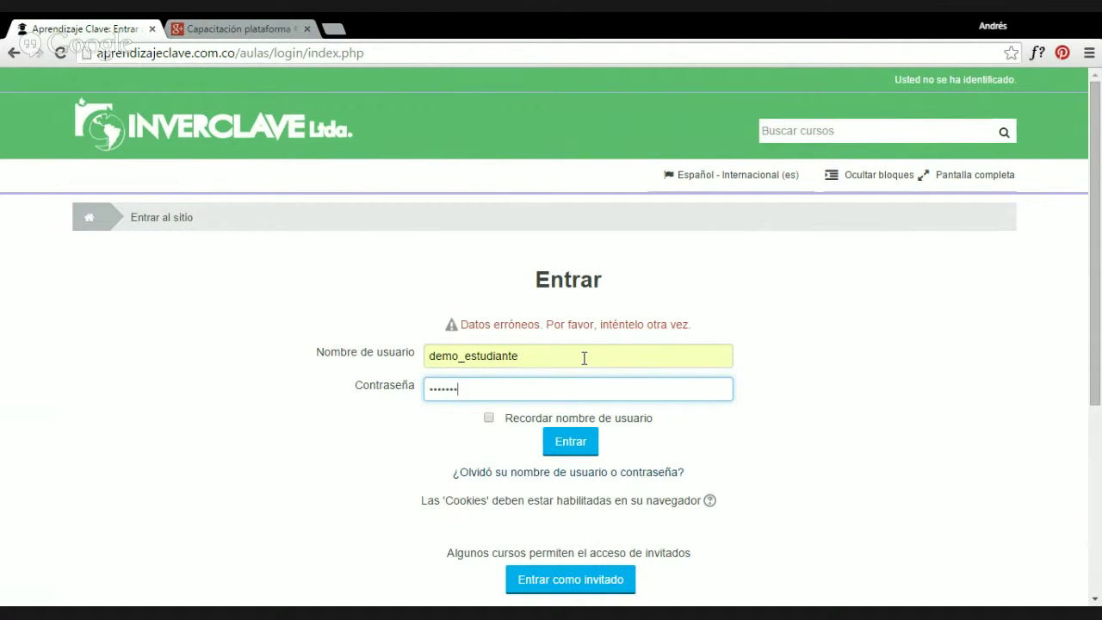
key("Return")
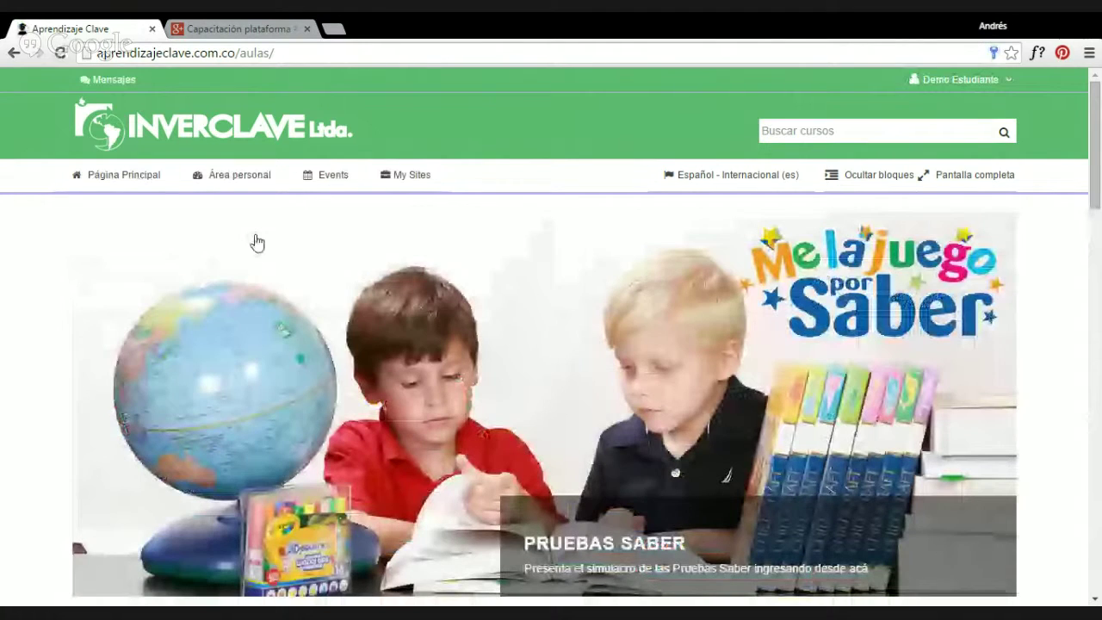
Open the Matemáticas 3 course and its Primer Período quiz Evaluación primer período.
scroll(922, 253, "down", 10)
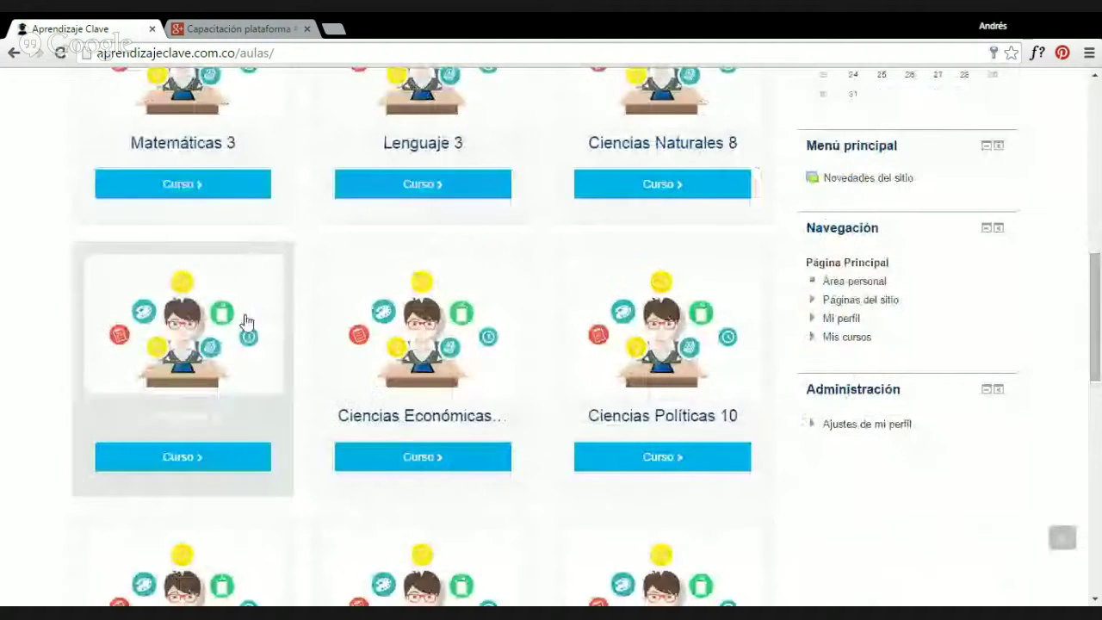
scroll(245, 321, "down", 4)
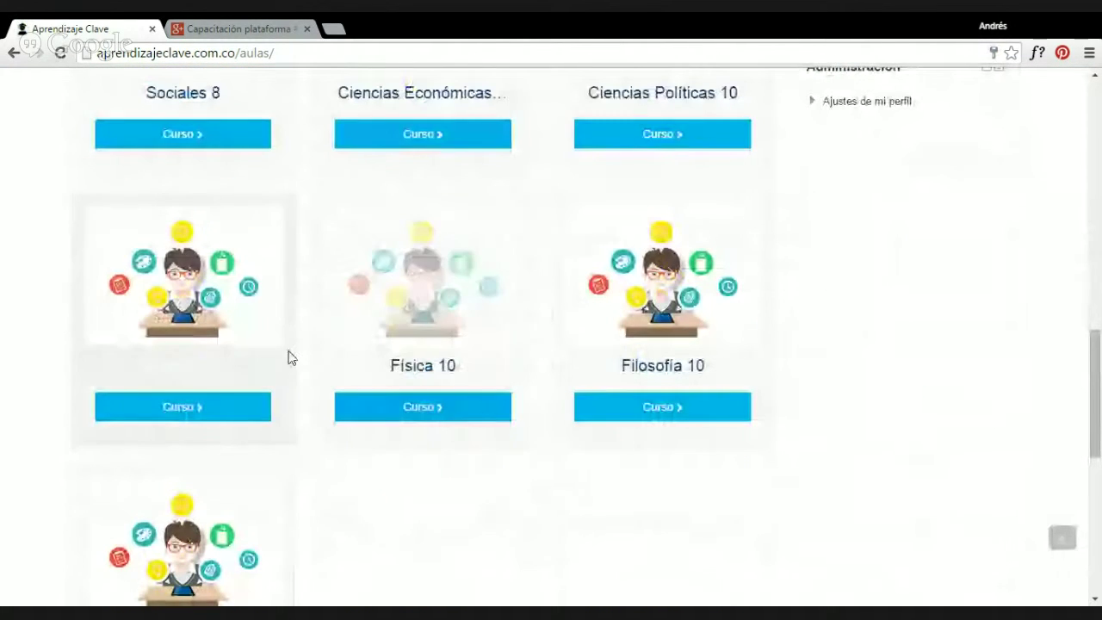
scroll(259, 361, "up", 6)
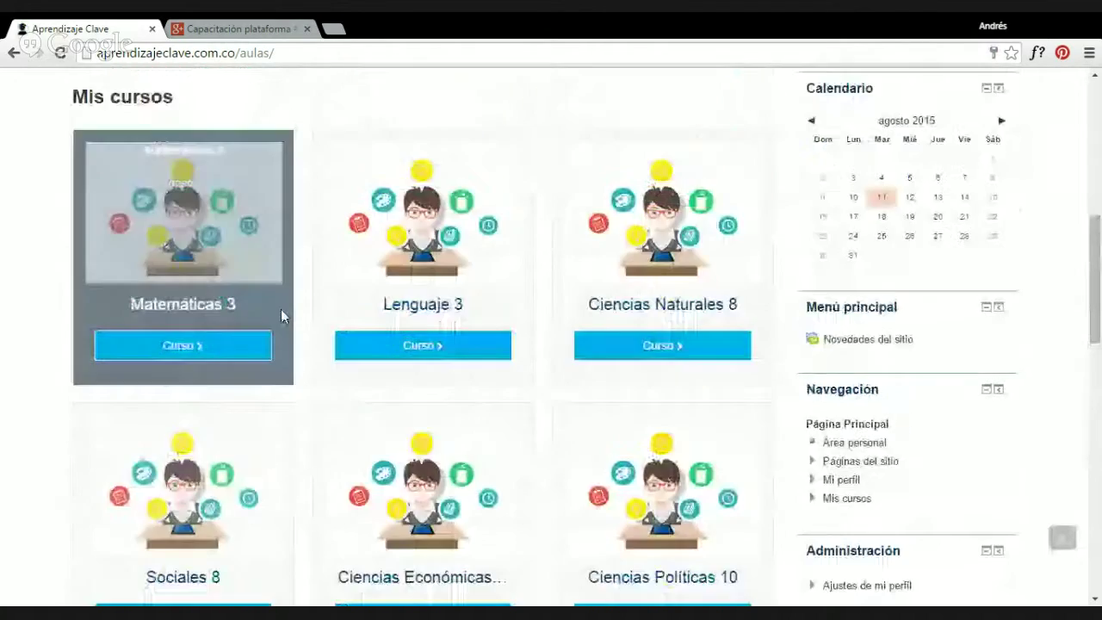
left_click(215, 309)
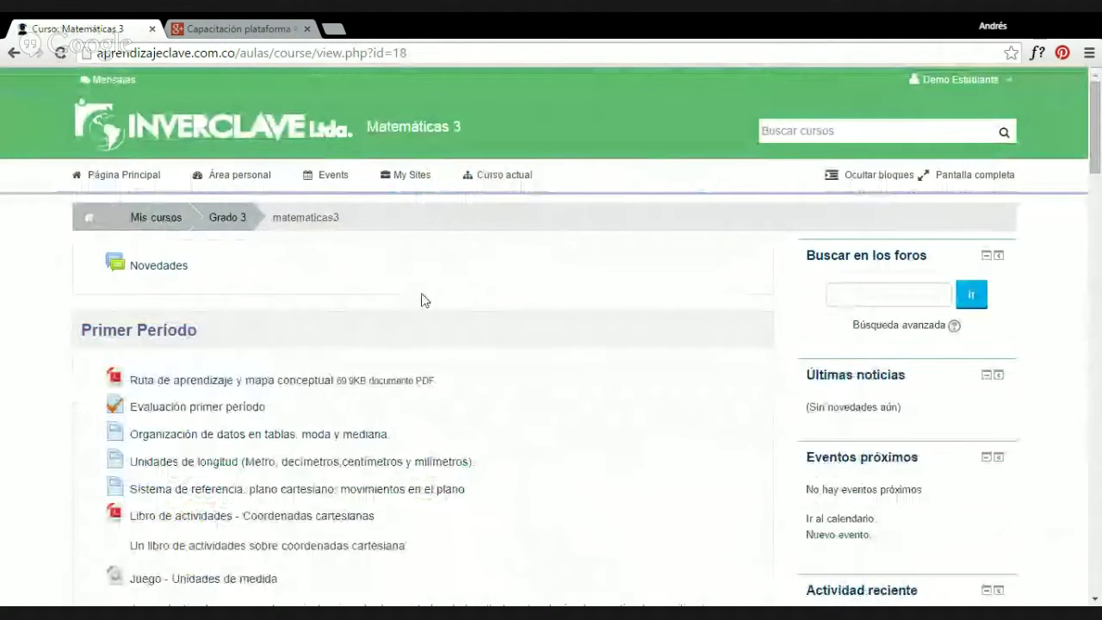
scroll(422, 299, "down", 1)
left_click_drag(92, 249, 187, 251)
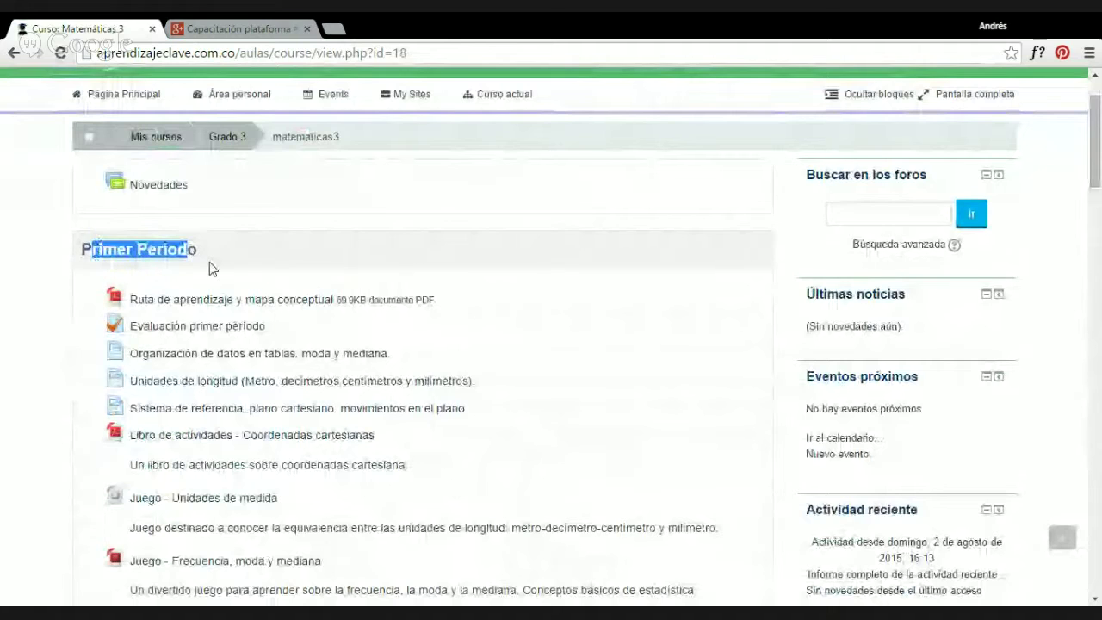
scroll(148, 211, "down", 2)
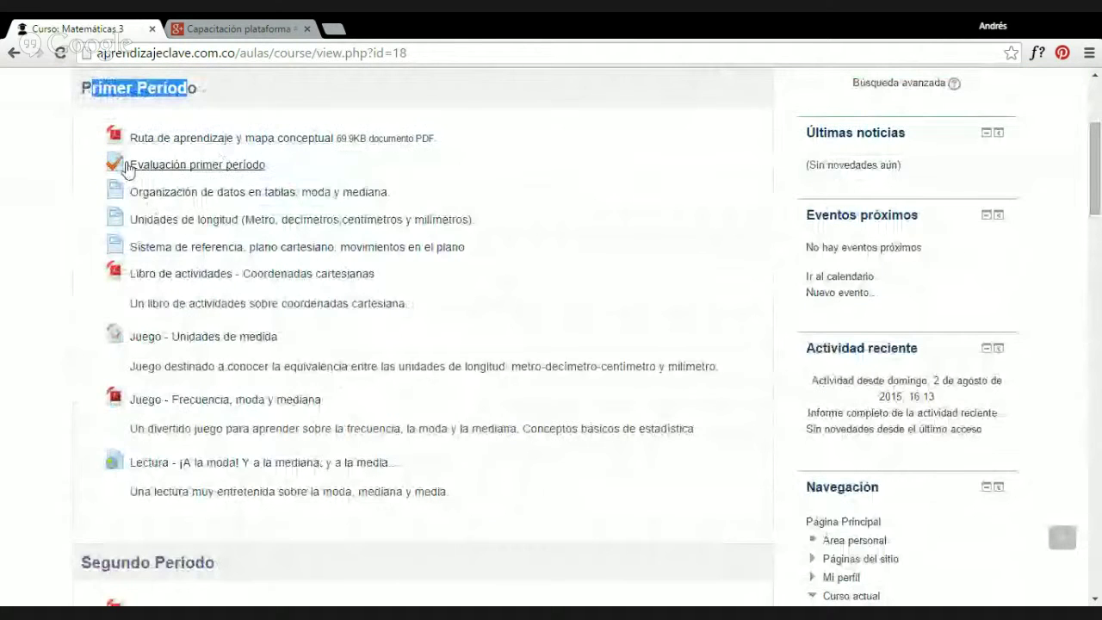
left_click(195, 168)
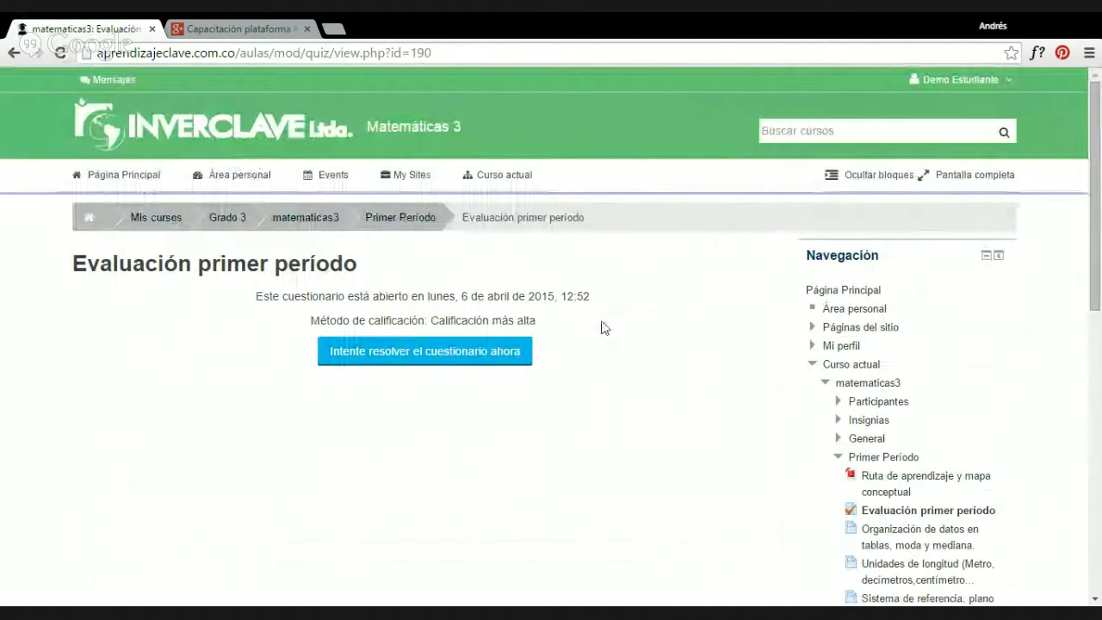
Start a new quiz attempt and answer question 1 with option b.
scroll(116, 176, "down", 1)
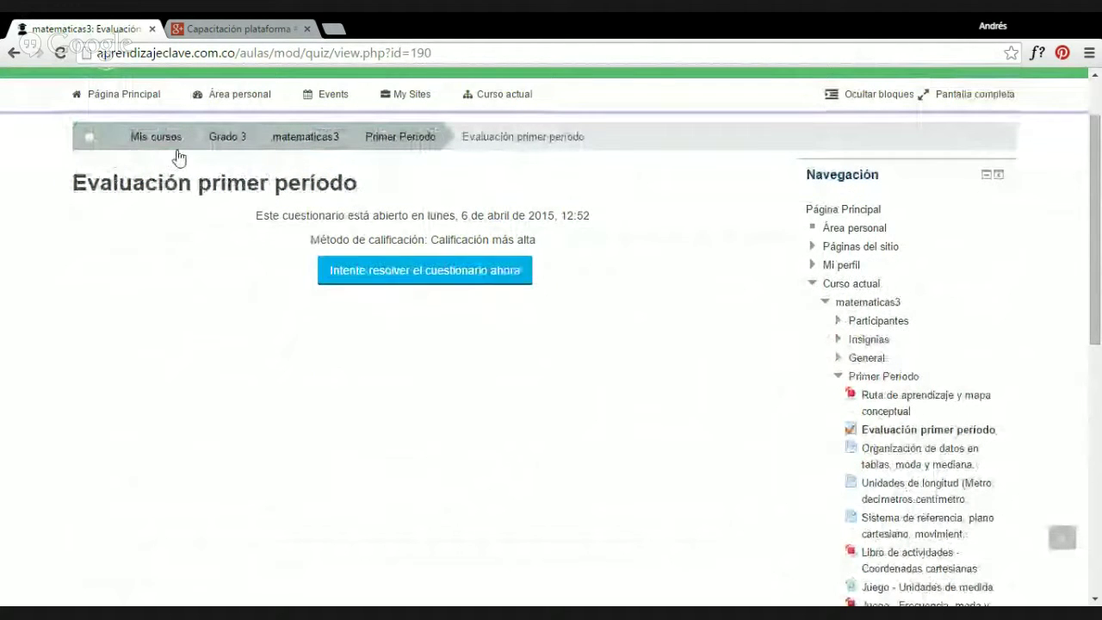
left_click(407, 274)
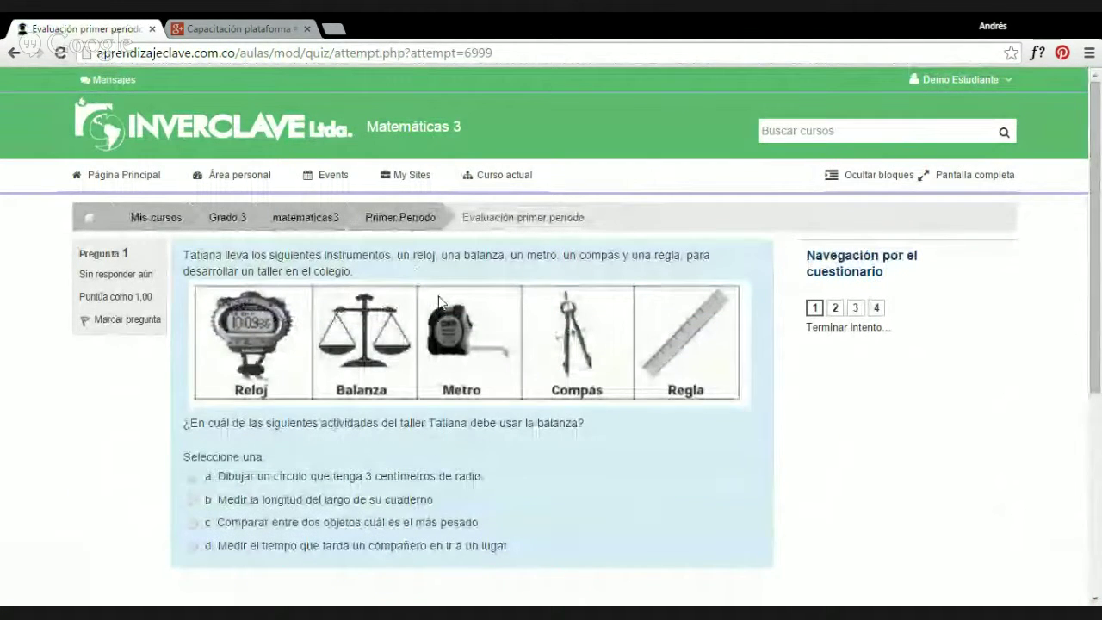
double_click(203, 255)
left_click(243, 255)
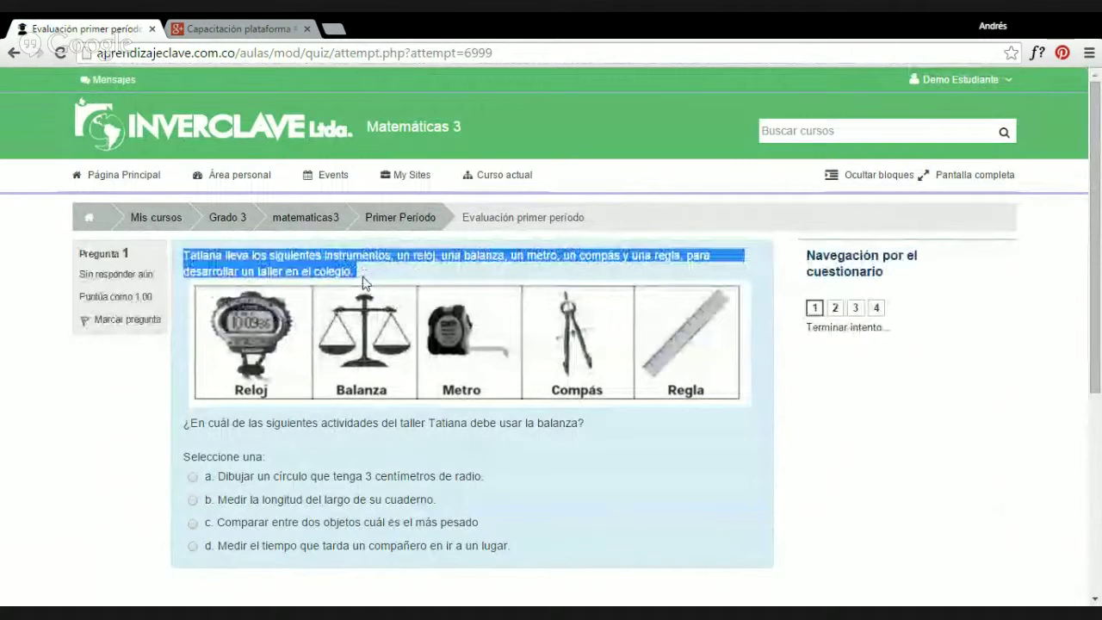
scroll(197, 402, "down", 1)
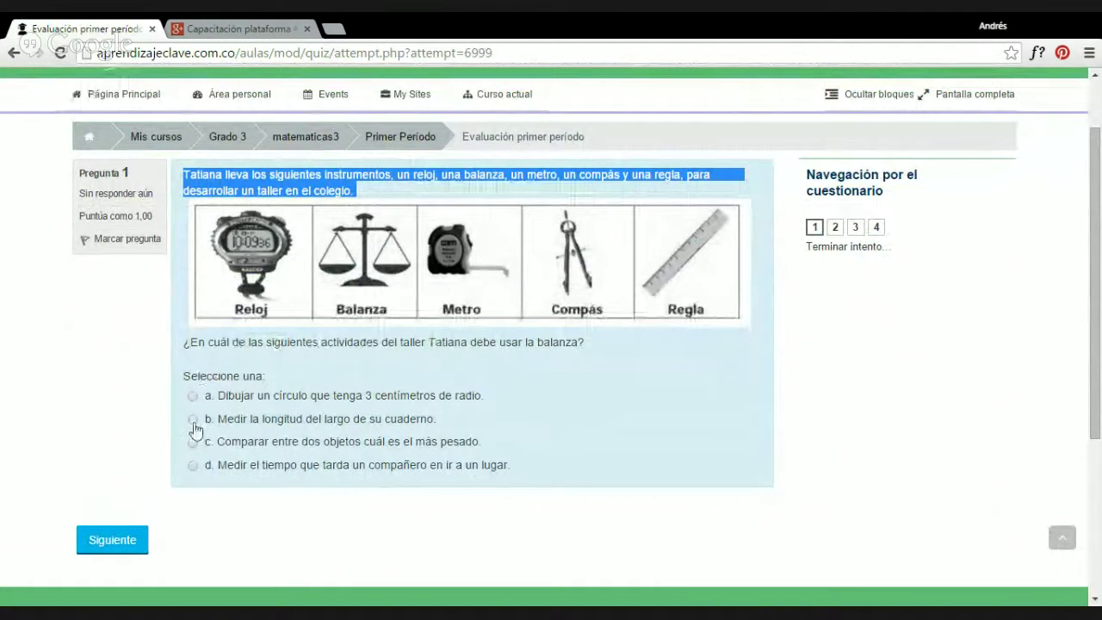
left_click(193, 419)
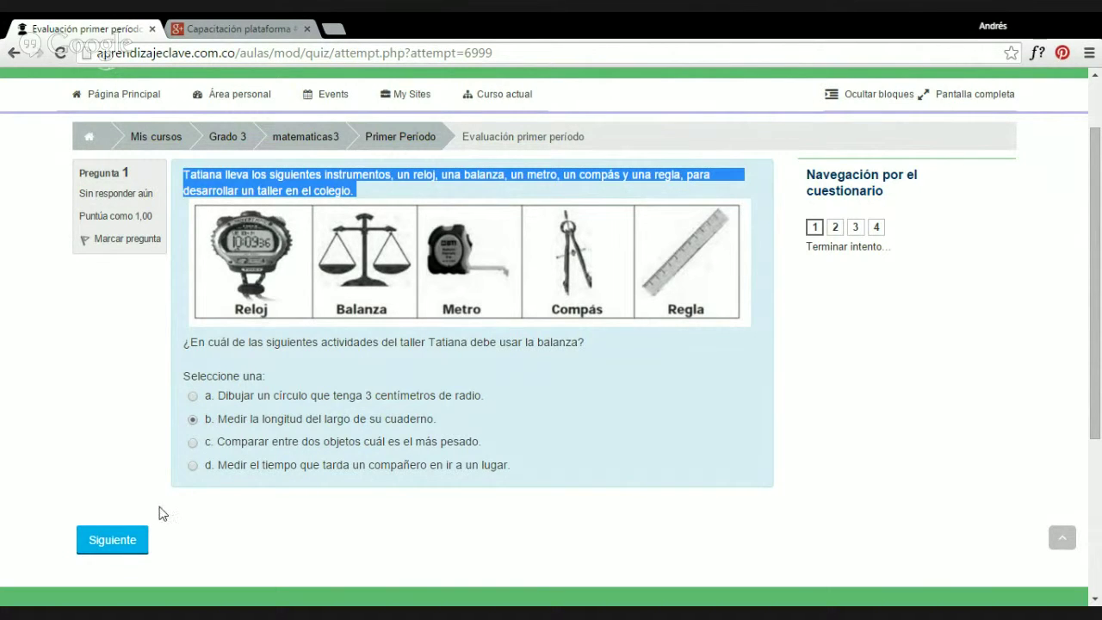
left_click(124, 542)
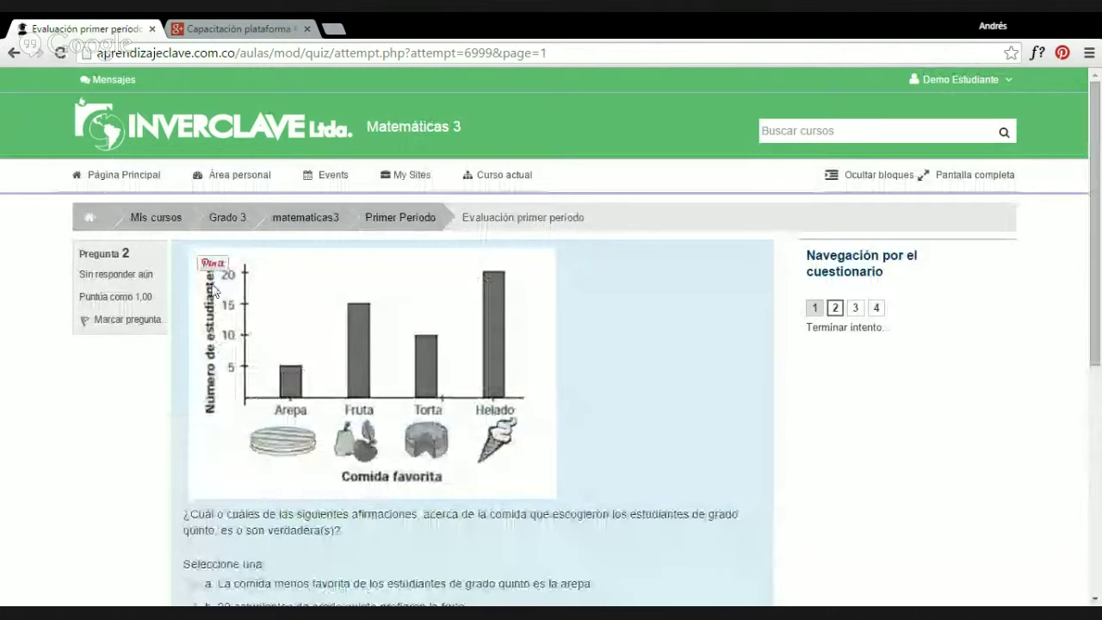
Answer question 2 with b, 3 with 3 metros, and 4 with El metro y la balanza.
scroll(479, 202, "down", 2)
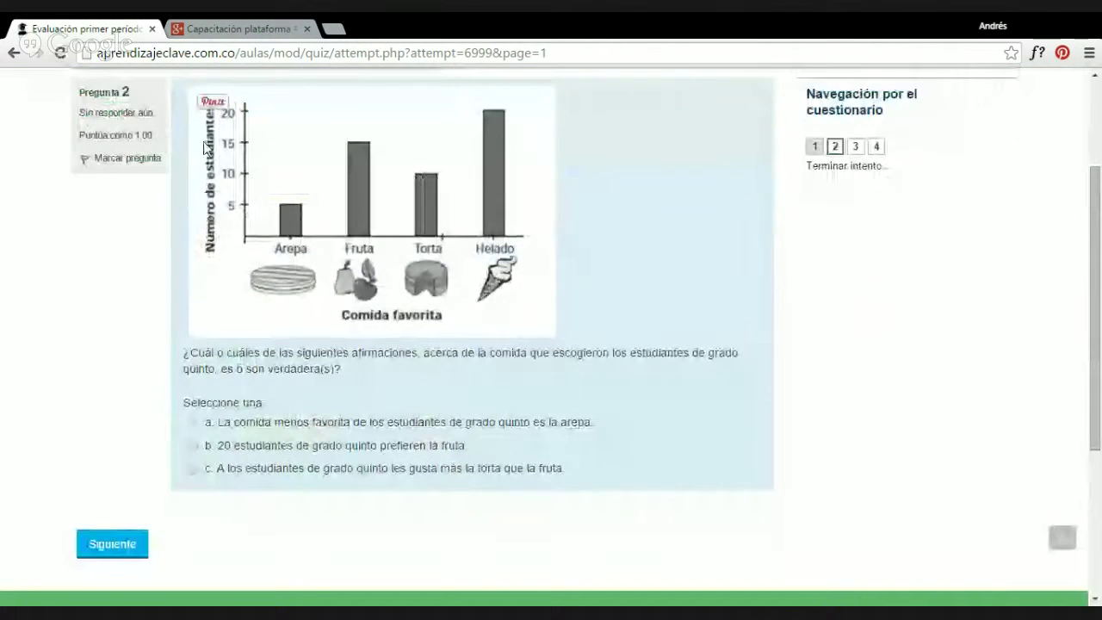
left_click(194, 446)
left_click(134, 550)
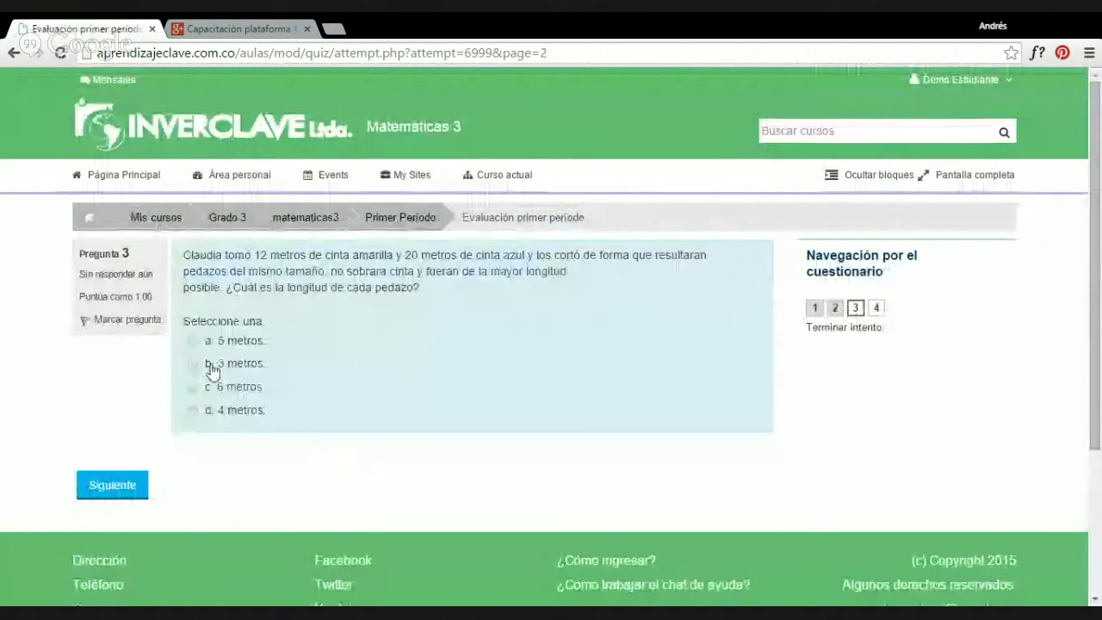
left_click(192, 364)
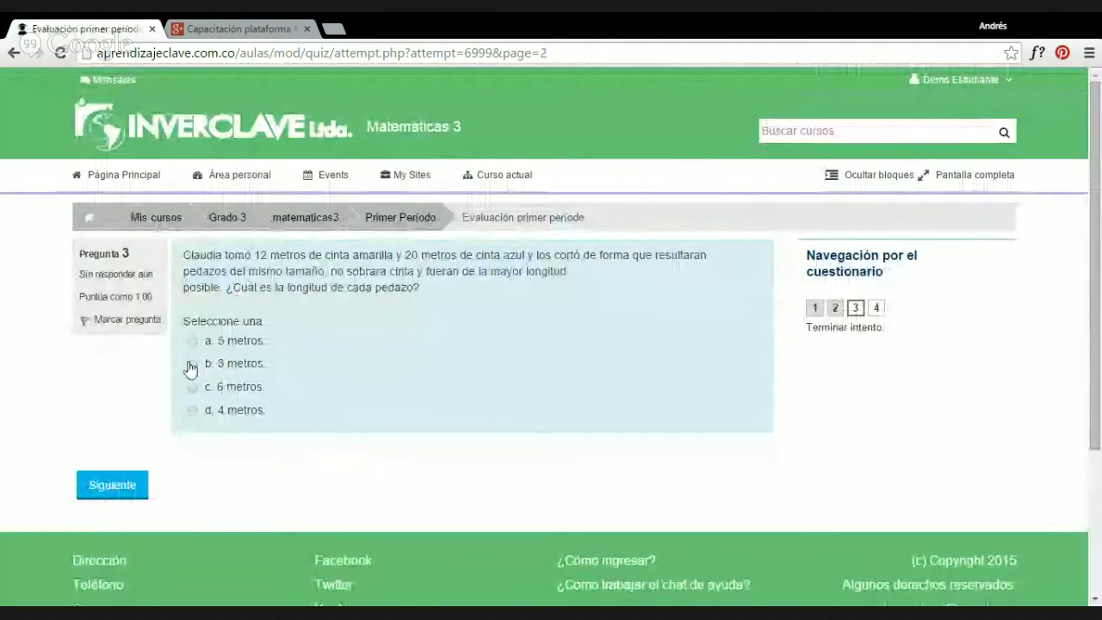
left_click(99, 488)
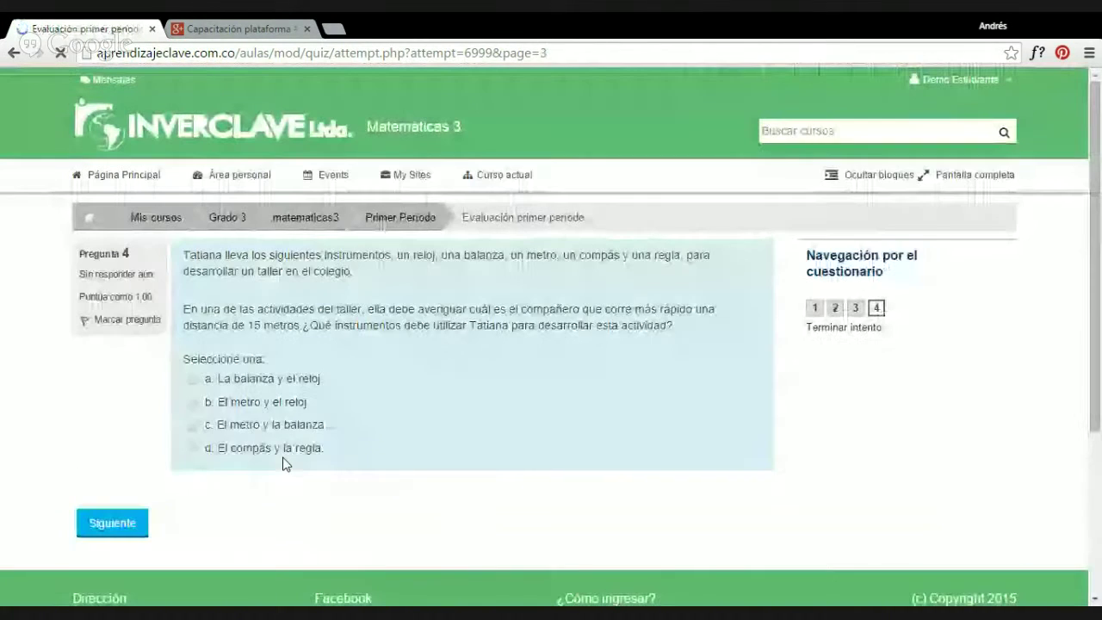
scroll(194, 379, "down", 2)
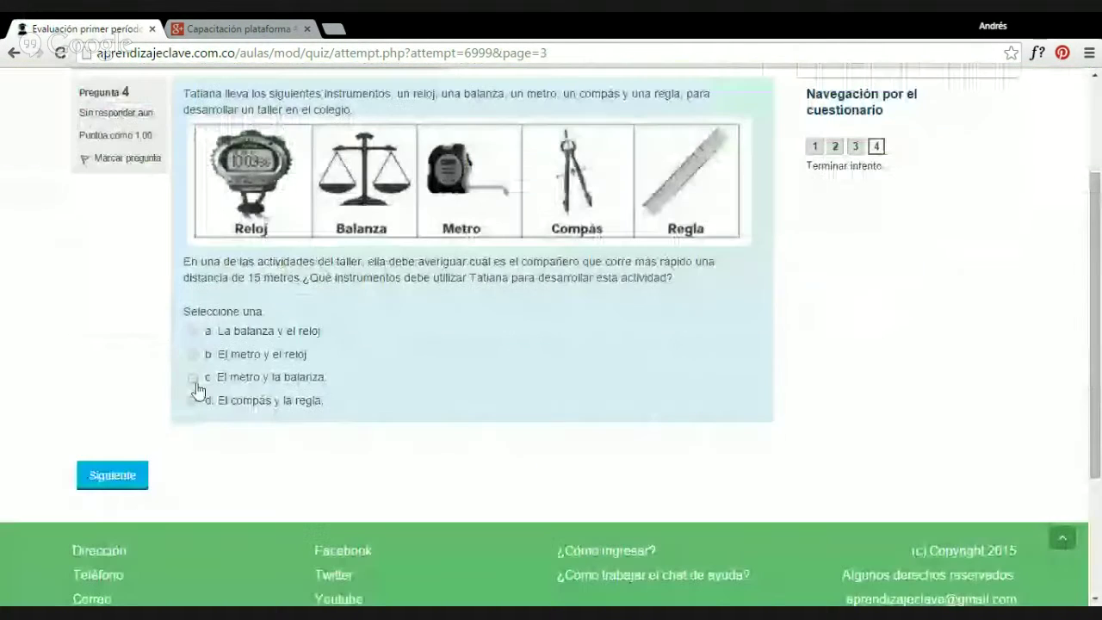
left_click(193, 379)
left_click(129, 486)
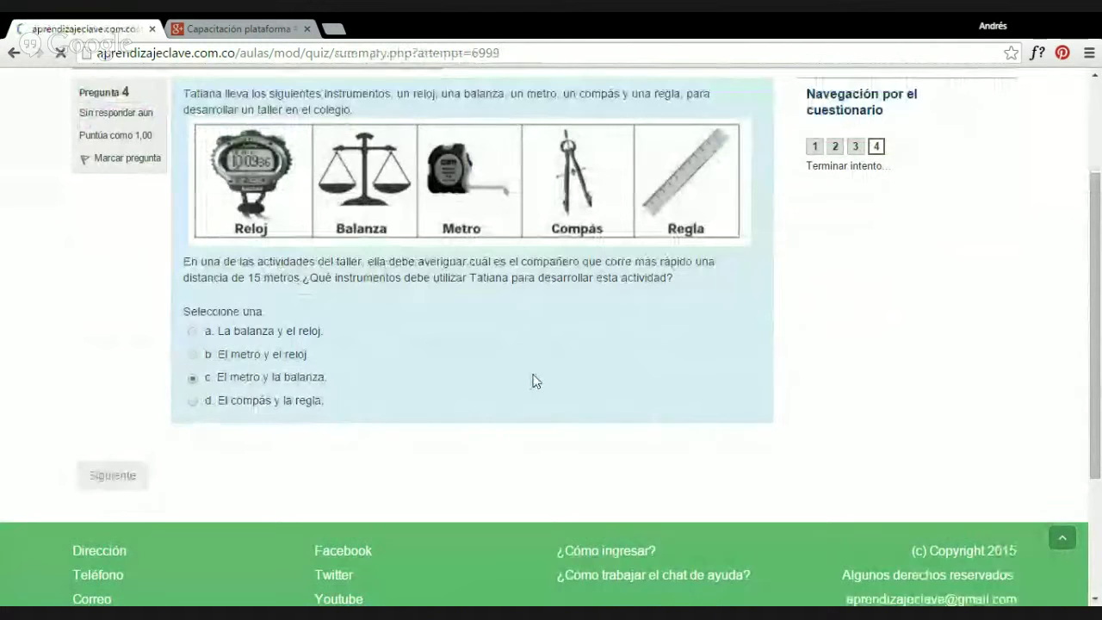
scroll(523, 283, "down", 1)
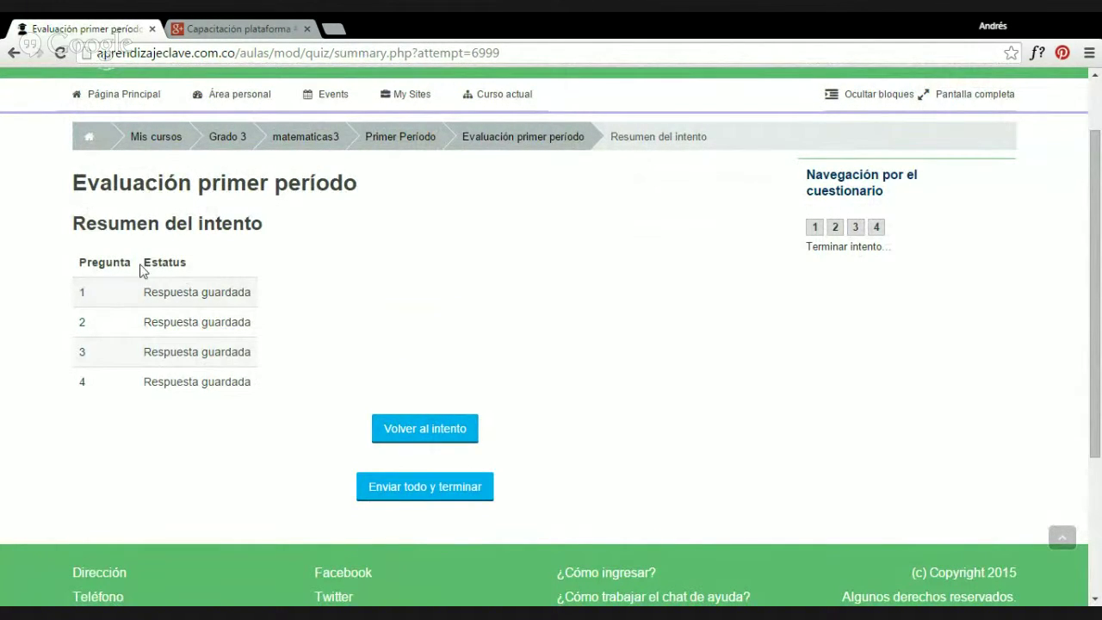
Submit the attempt with Enviar todo y terminar and confirm in the dialog.
left_click_drag(69, 261, 214, 324)
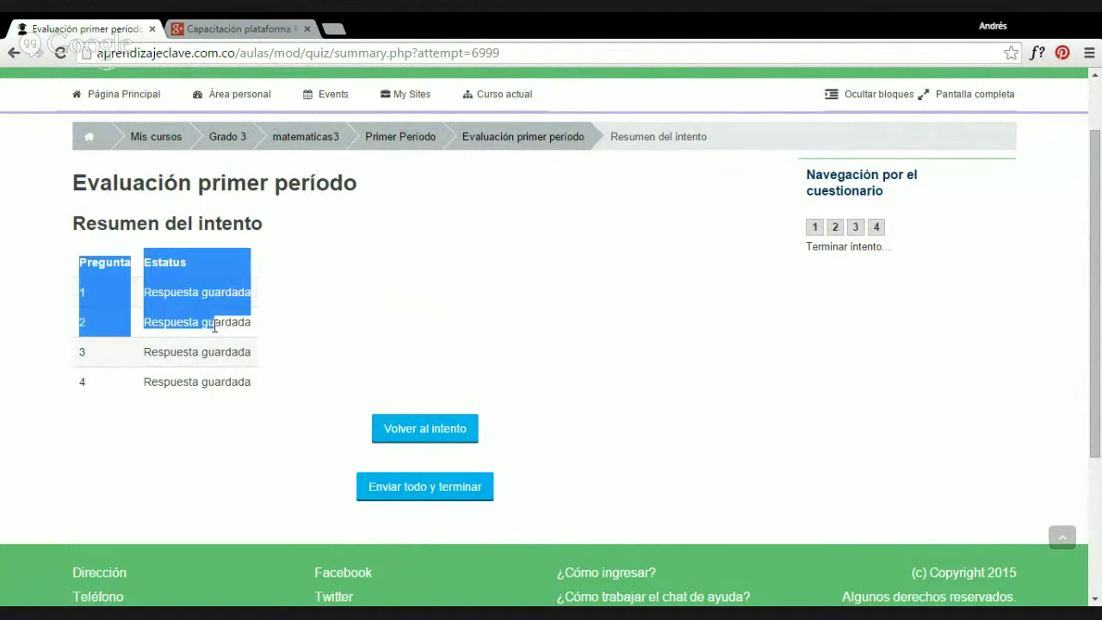
left_click(571, 480)
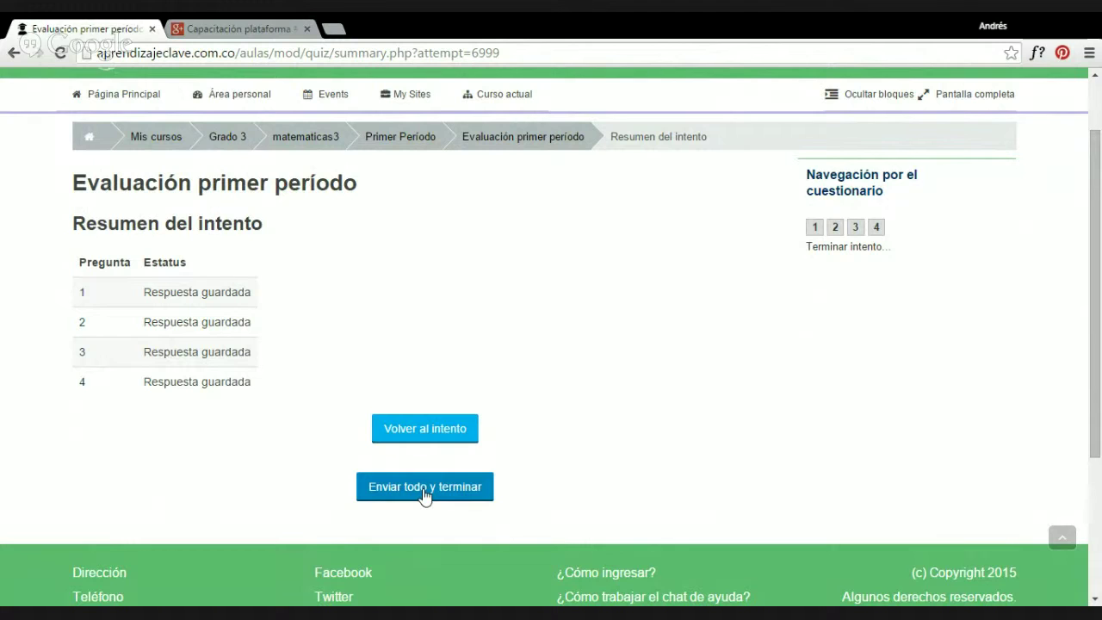
left_click(424, 493)
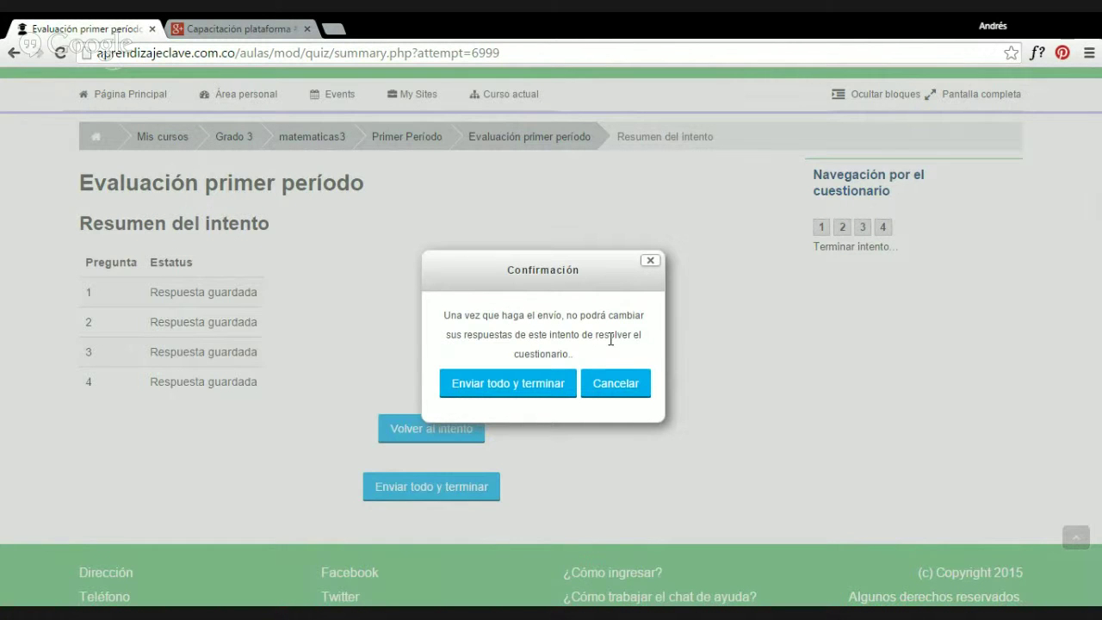
left_click(510, 392)
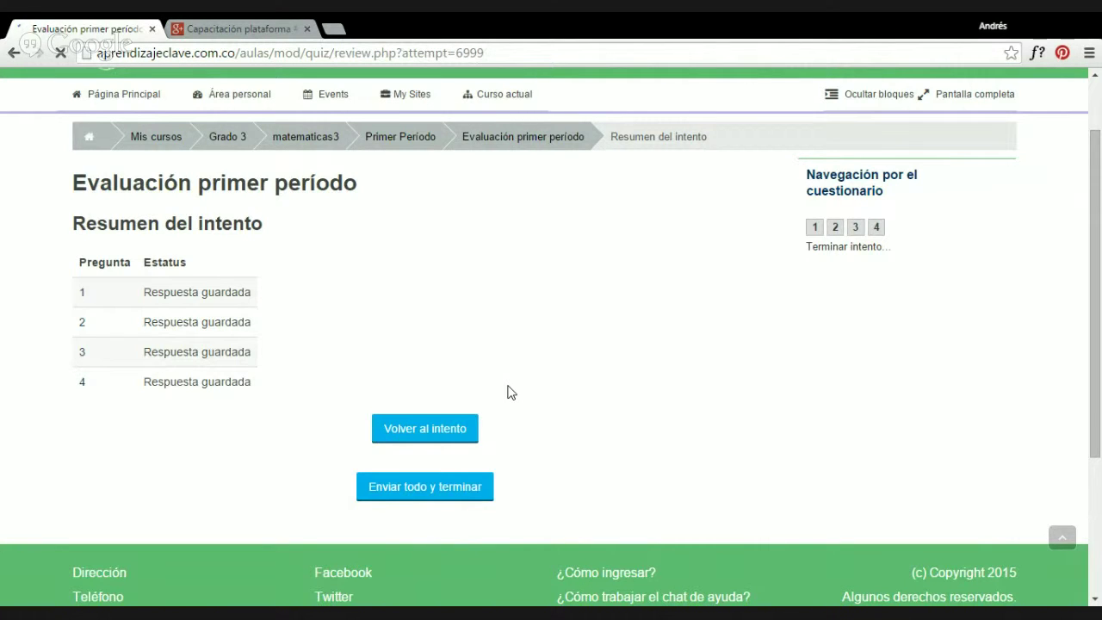
Highlight question 1's wrong answer and the correct answer to the food question.
scroll(508, 389, "down", 3)
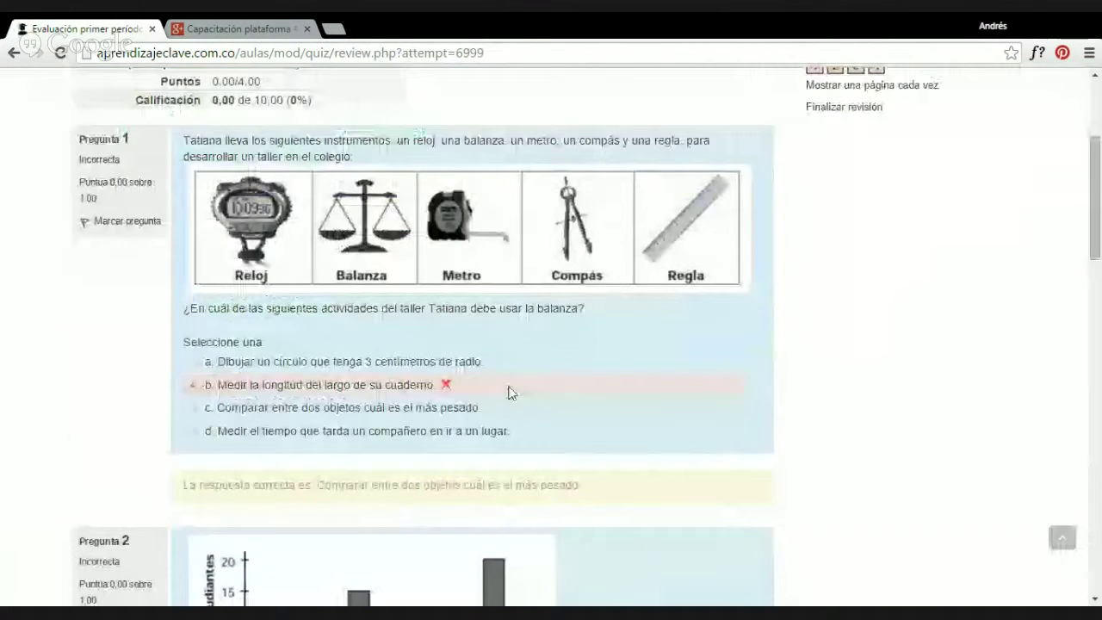
scroll(508, 390, "down", 5)
scroll(509, 388, "up", 8)
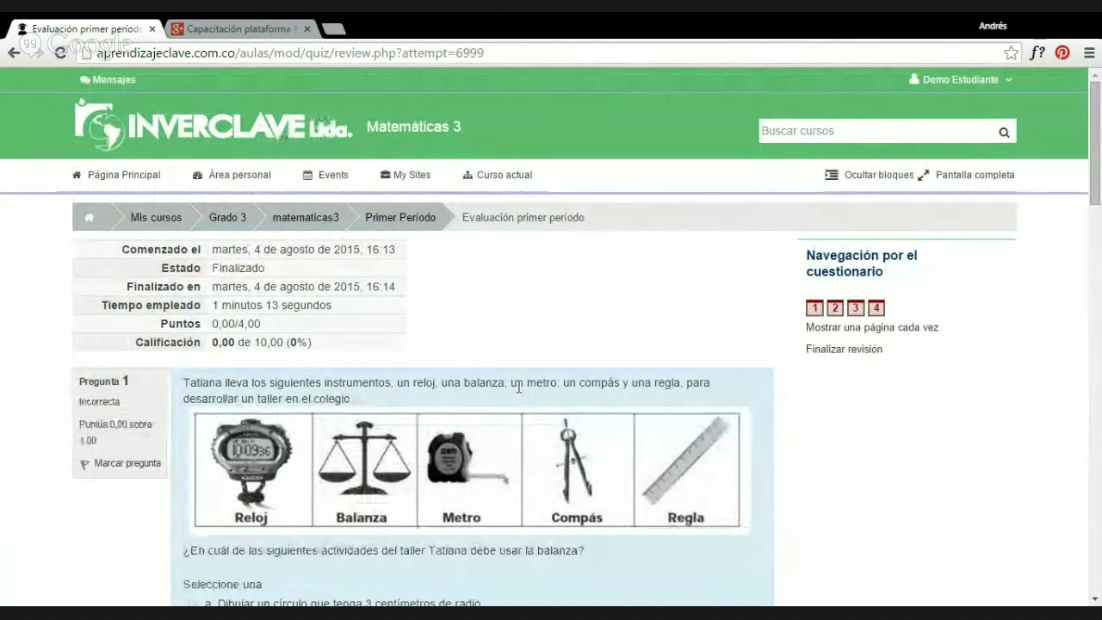
scroll(447, 397, "down", 3)
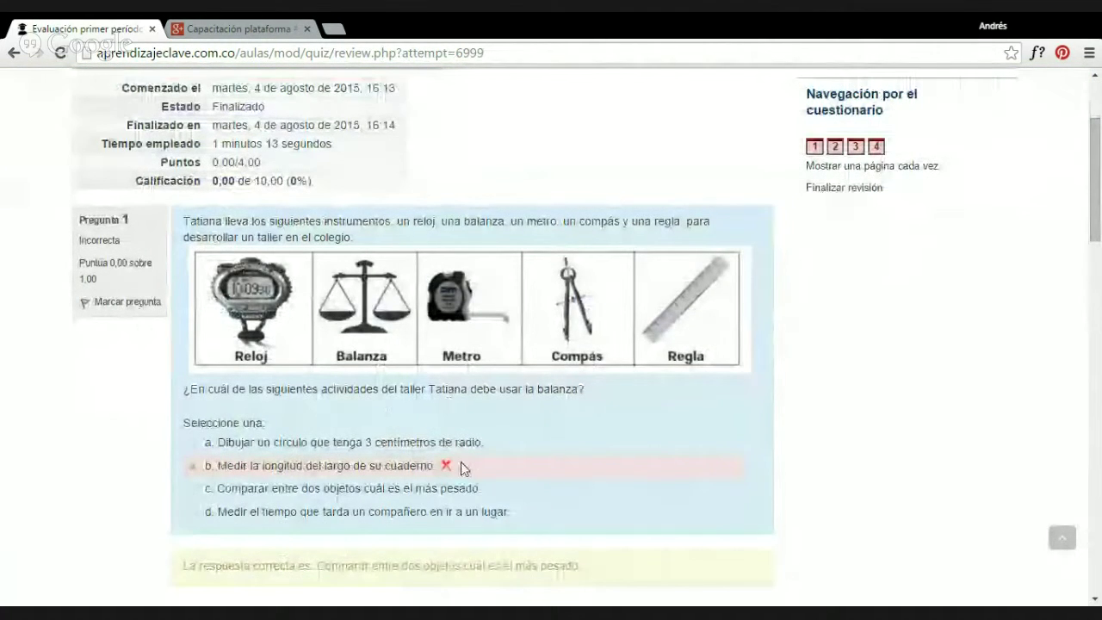
left_click_drag(452, 466, 207, 468)
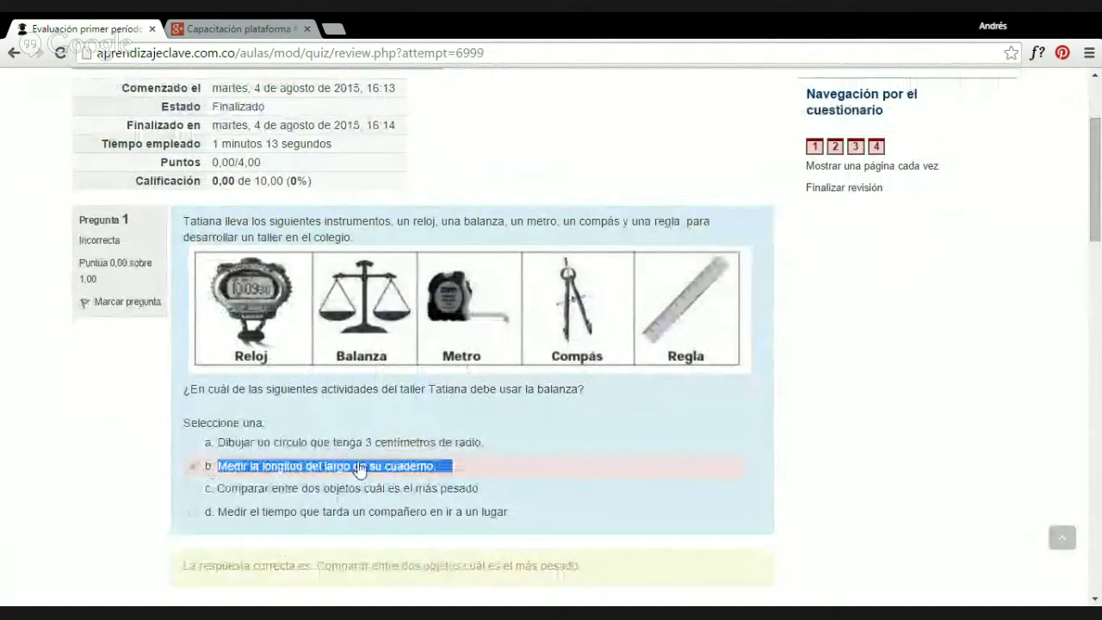
scroll(460, 465, "down", 2)
scroll(460, 466, "down", 10)
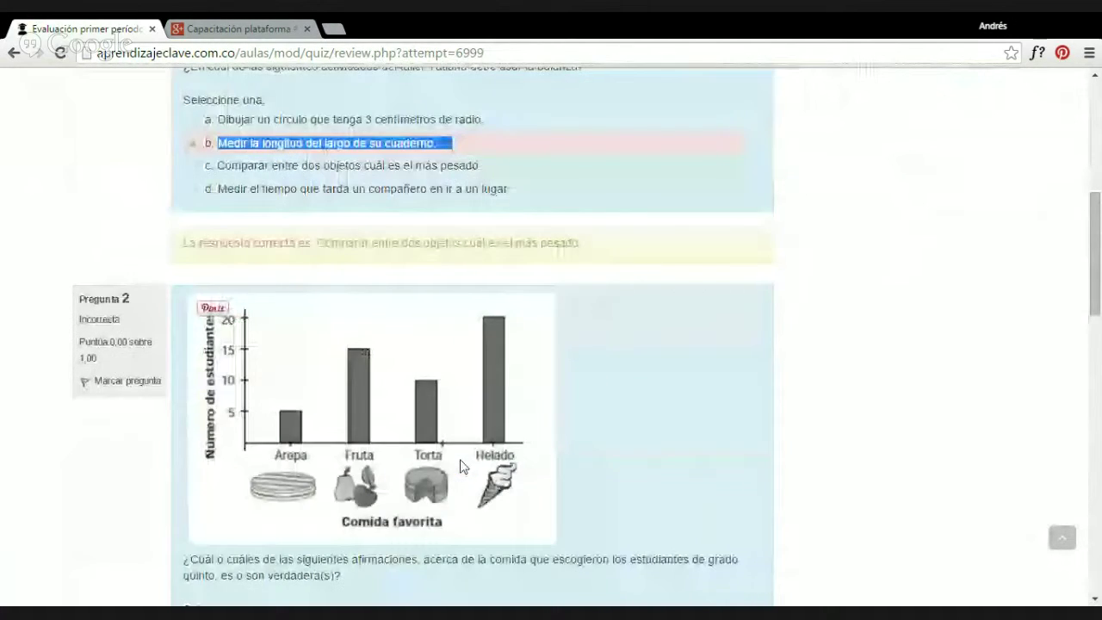
left_click_drag(475, 408, 414, 410)
scroll(447, 440, "down", 5)
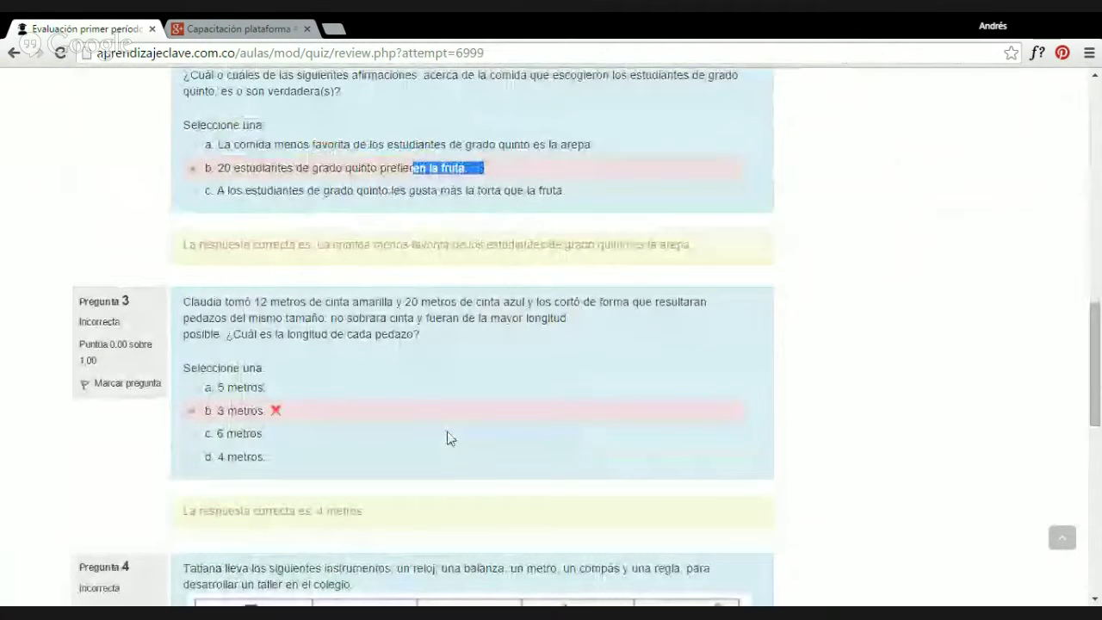
left_click_drag(282, 412, 223, 414)
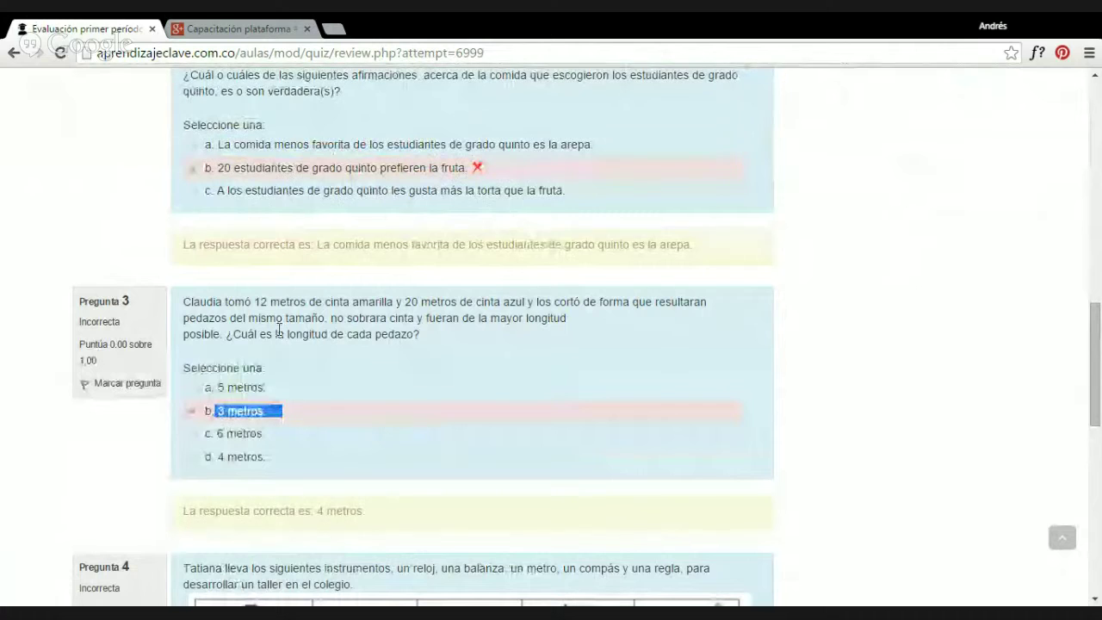
left_click_drag(180, 248, 706, 236)
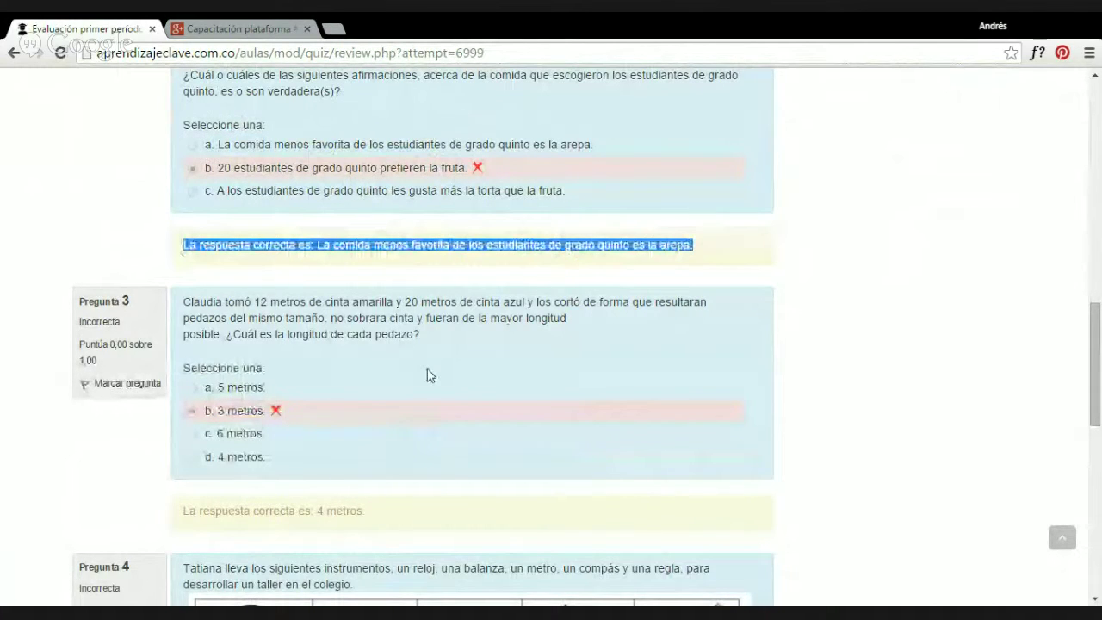
Highlight further answer lines and the correct answer to question 1.
scroll(427, 374, "down", 4)
left_click_drag(184, 188, 408, 192)
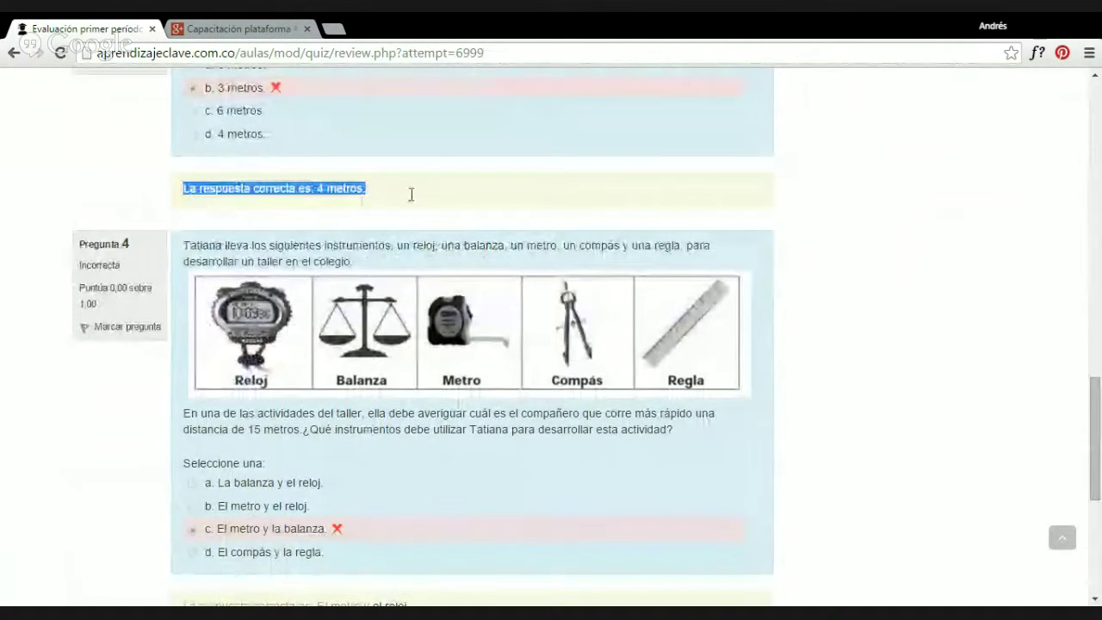
scroll(295, 340, "down", 3)
left_click_drag(183, 364, 431, 366)
scroll(477, 494, "up", 11)
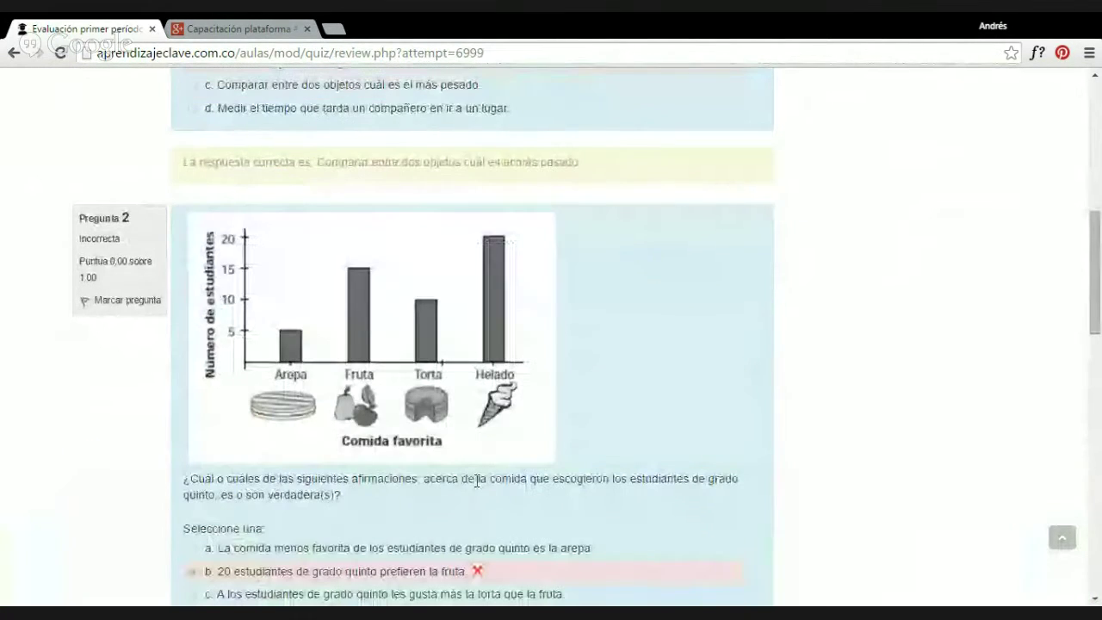
scroll(477, 481, "up", 3)
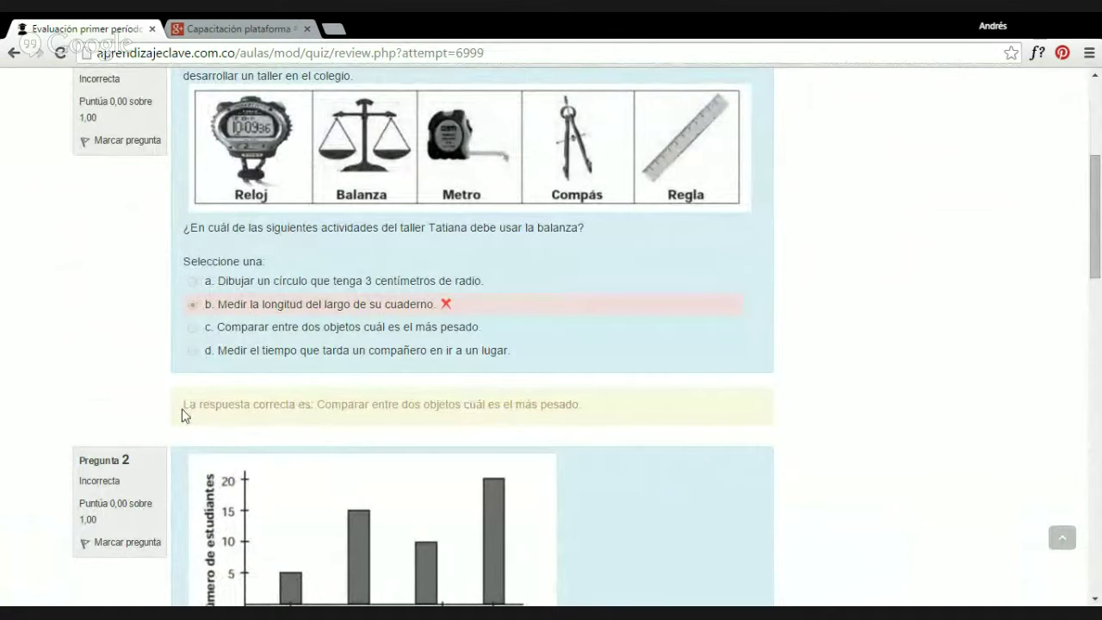
triple_click(184, 408)
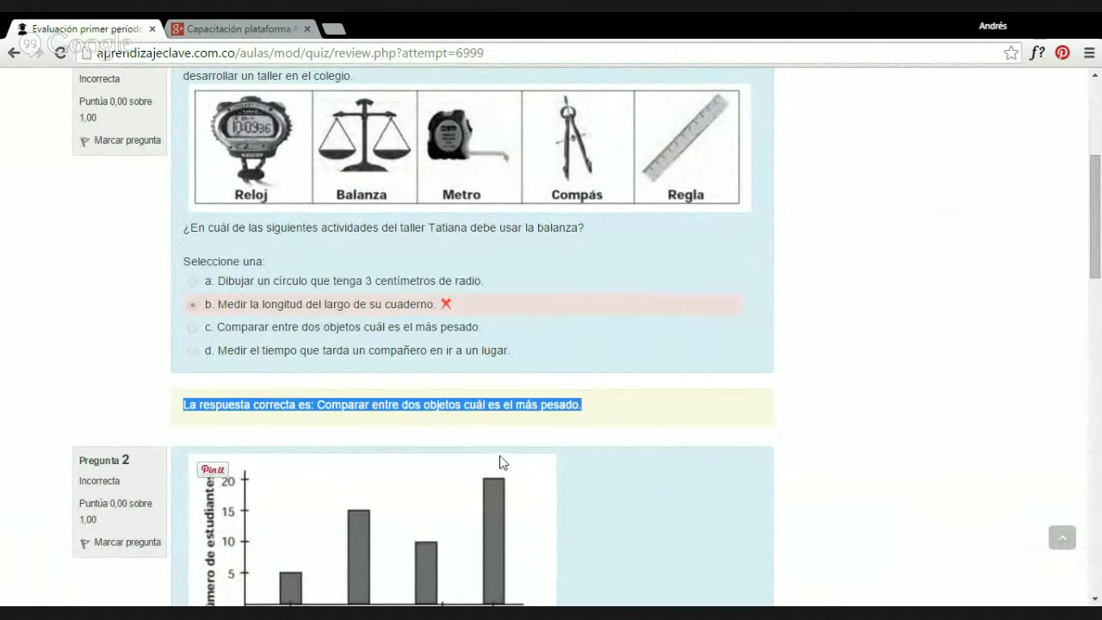
scroll(502, 462, "up", 4)
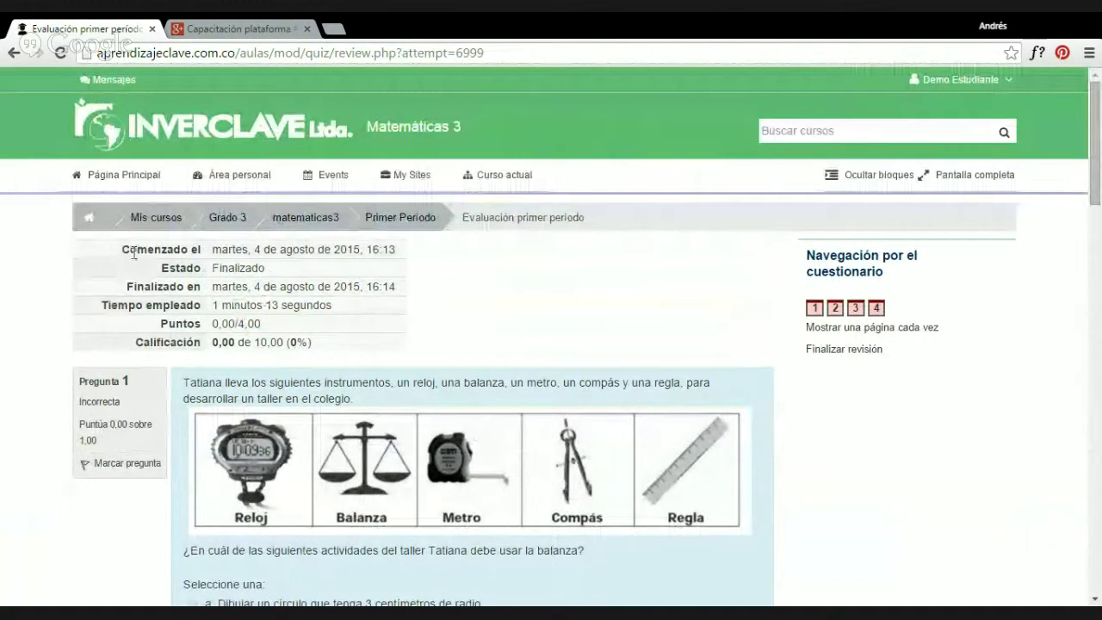
Highlight the summary's Finalizado status, finish date, time taken and 0,00/4,00 score.
left_click_drag(134, 251, 309, 346)
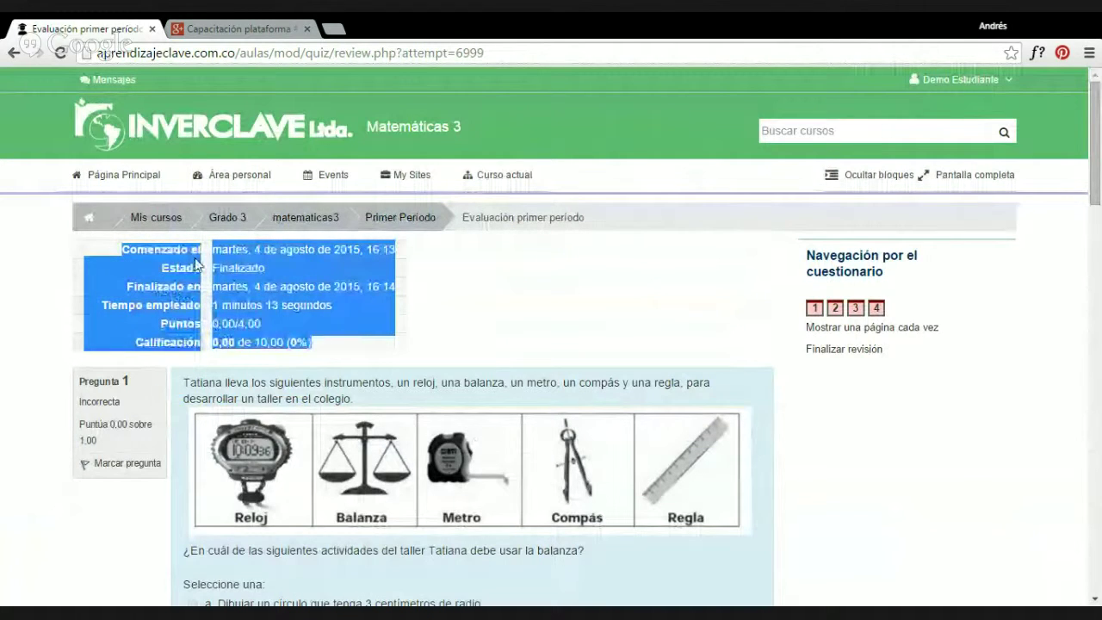
left_click(237, 254)
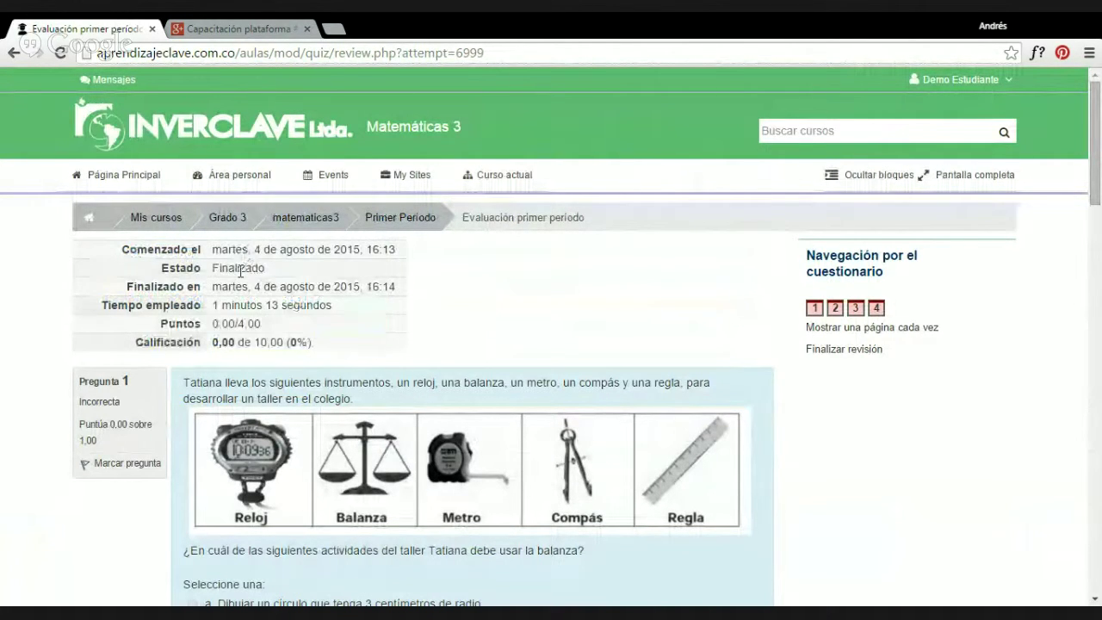
left_click_drag(220, 268, 278, 269)
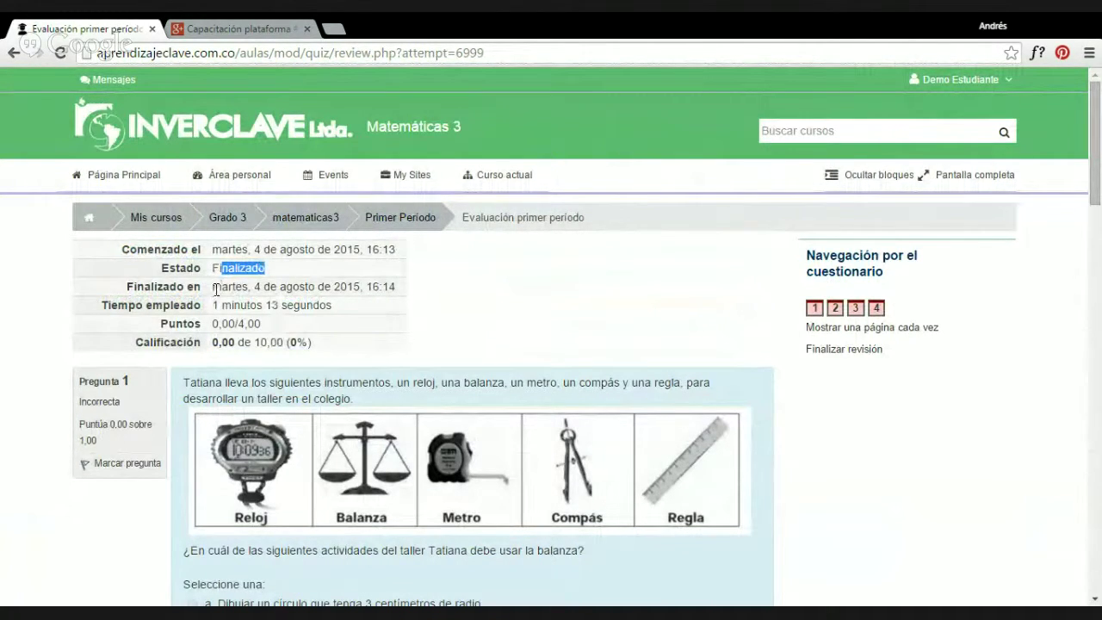
left_click_drag(213, 288, 396, 288)
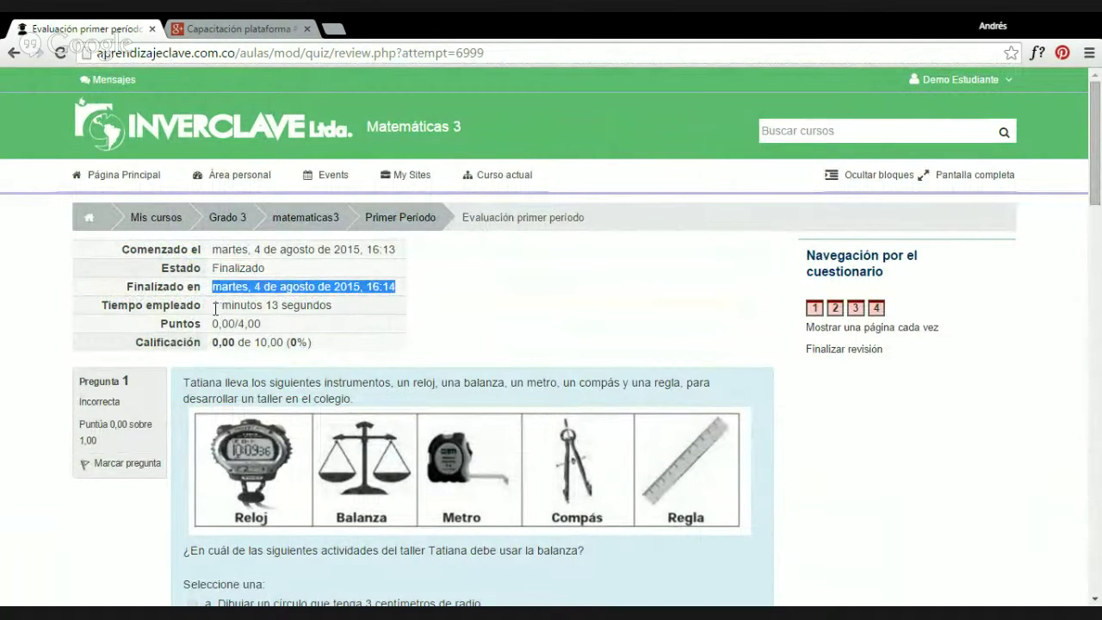
left_click_drag(215, 309, 349, 300)
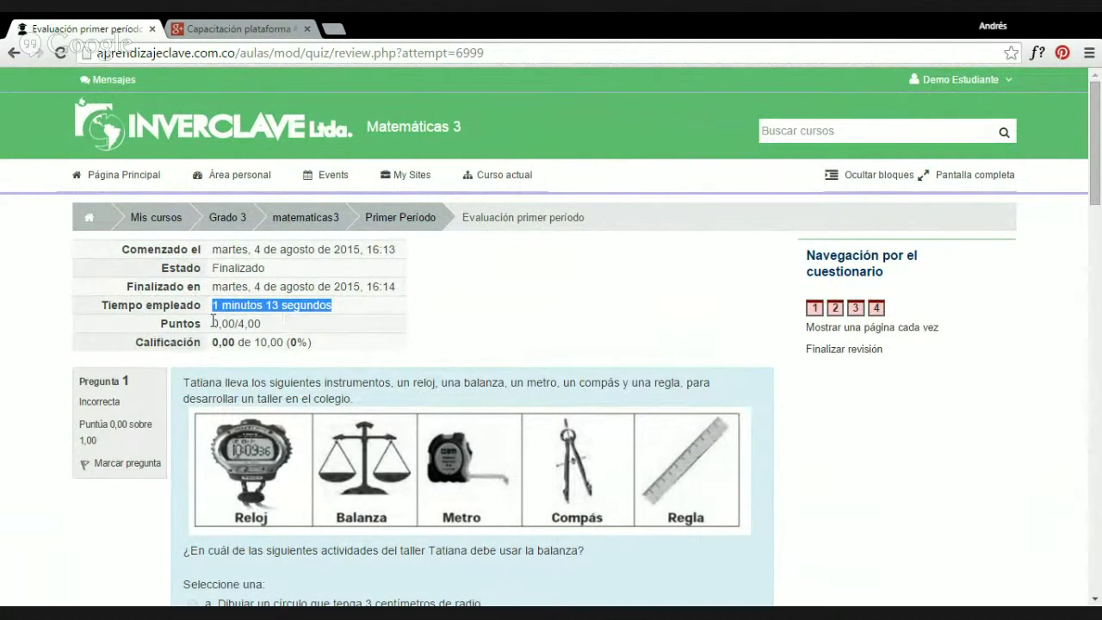
left_click_drag(212, 325, 283, 338)
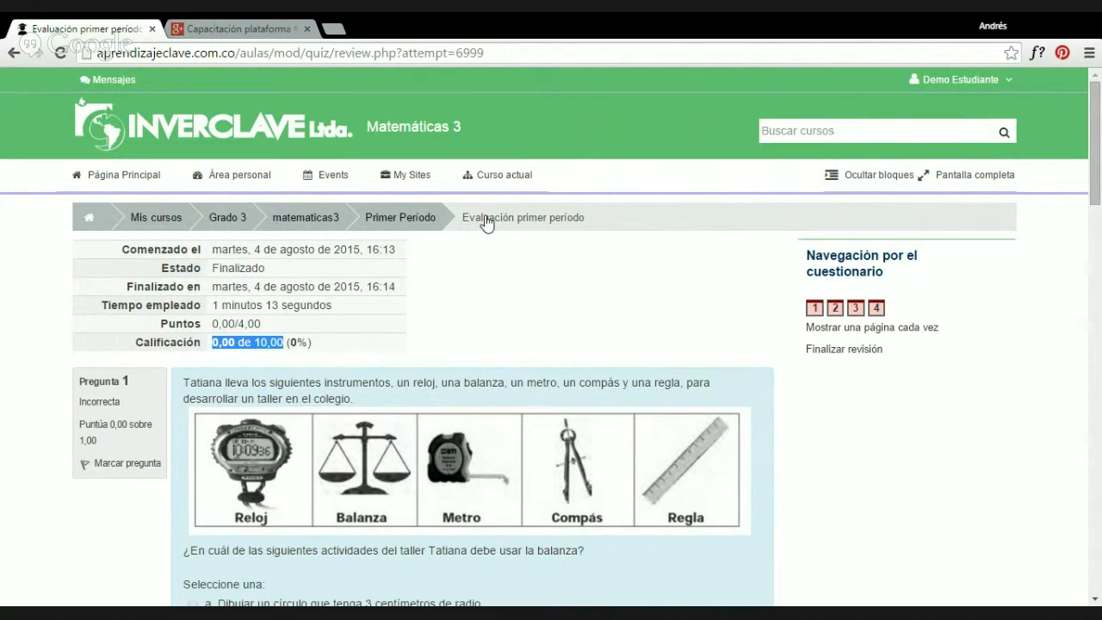
mouse_move(445, 182)
Sign out of the student account and confirm.
mouse_move(960, 79)
left_click(857, 189)
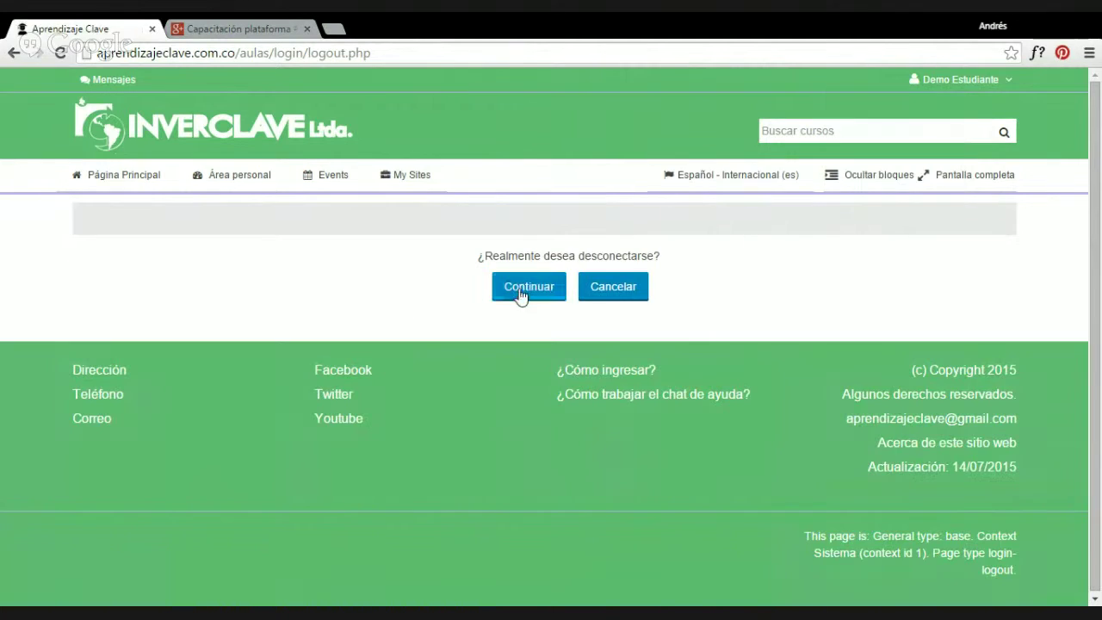
left_click(522, 293)
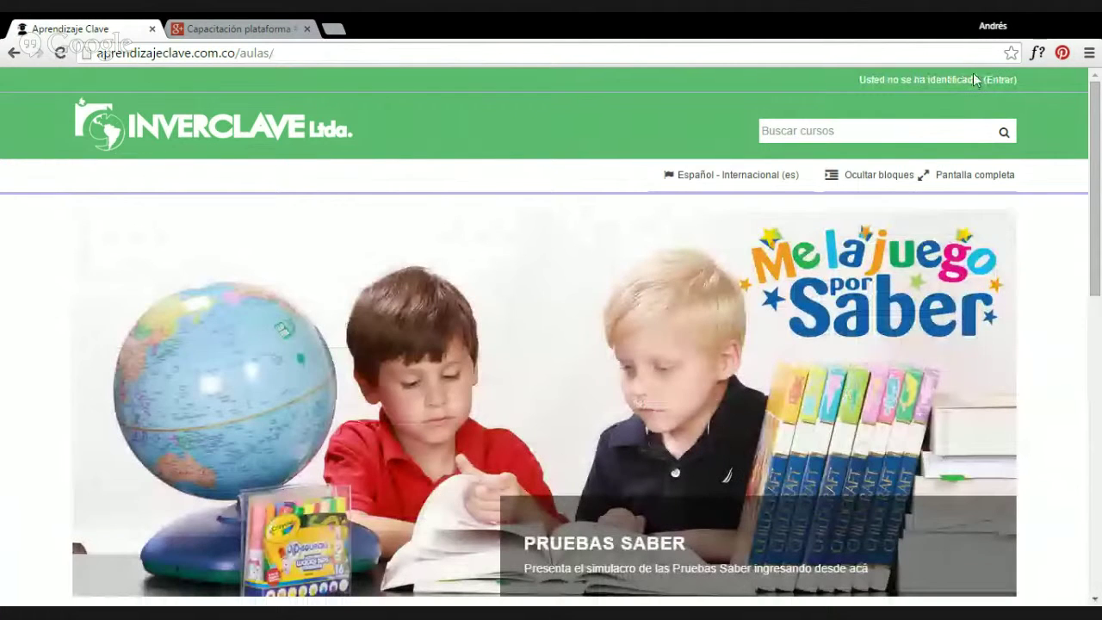
Log in with the teacher test account's username and password.
left_click(999, 79)
left_click(546, 341)
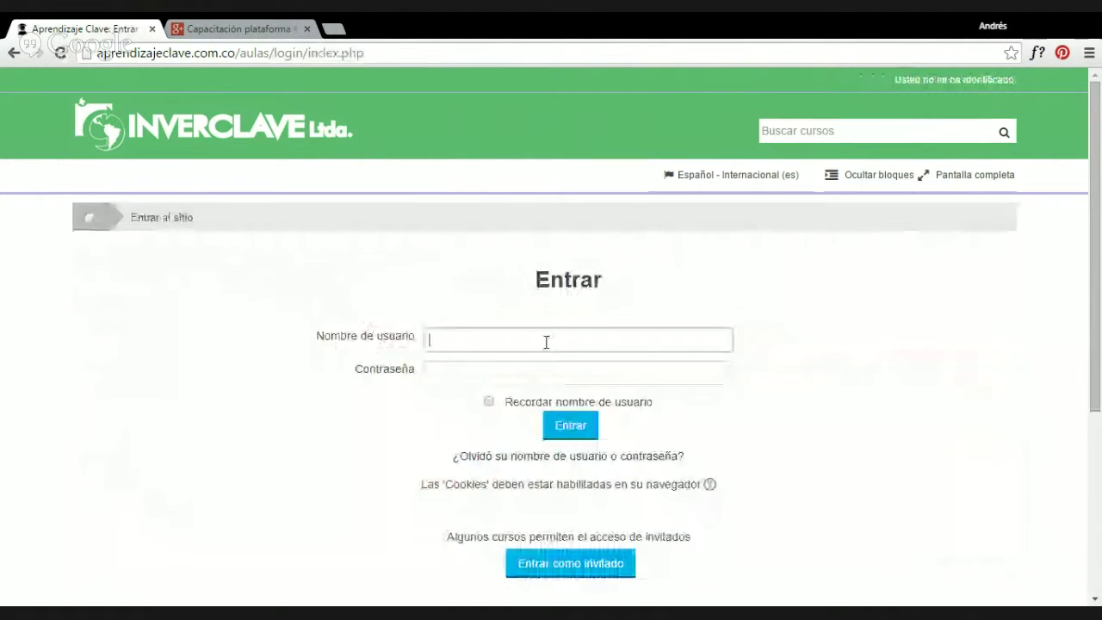
type("profesorprueba")
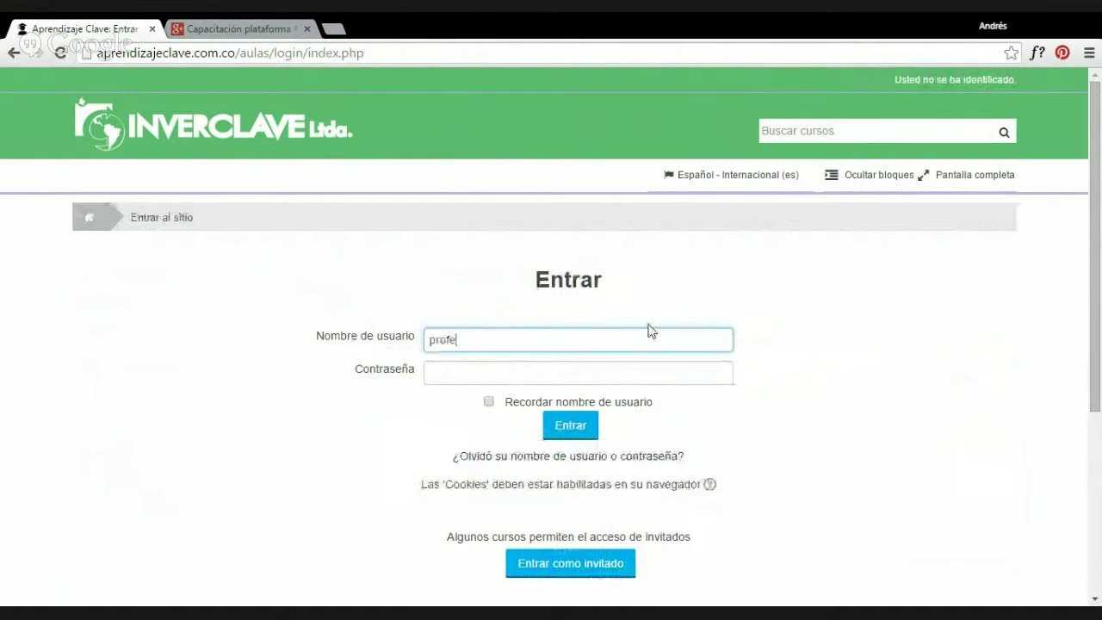
key("Tab")
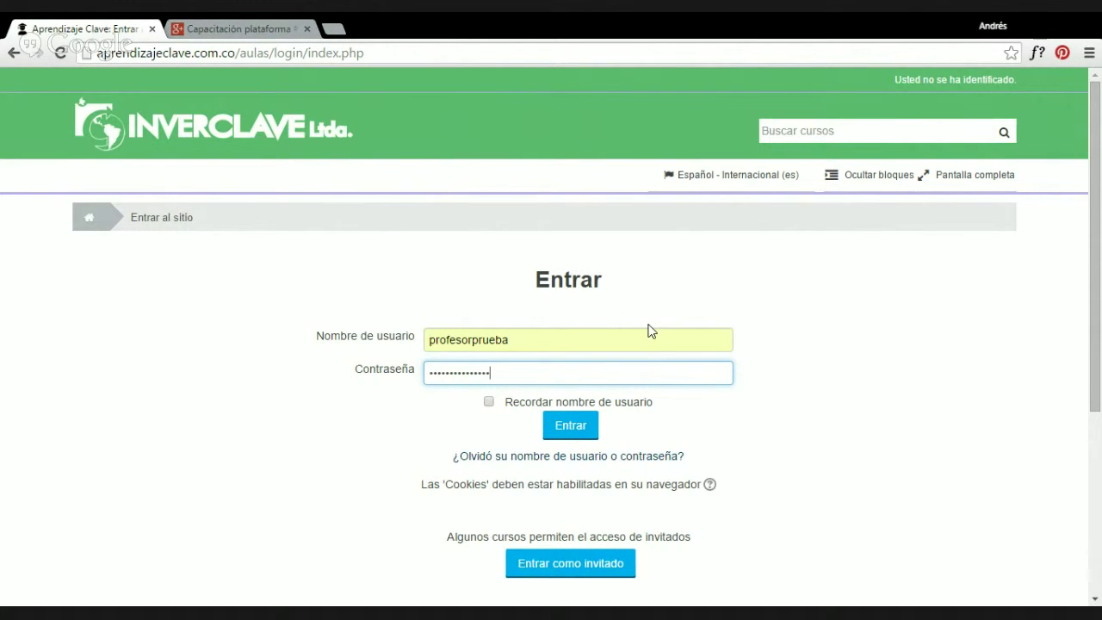
key("Return")
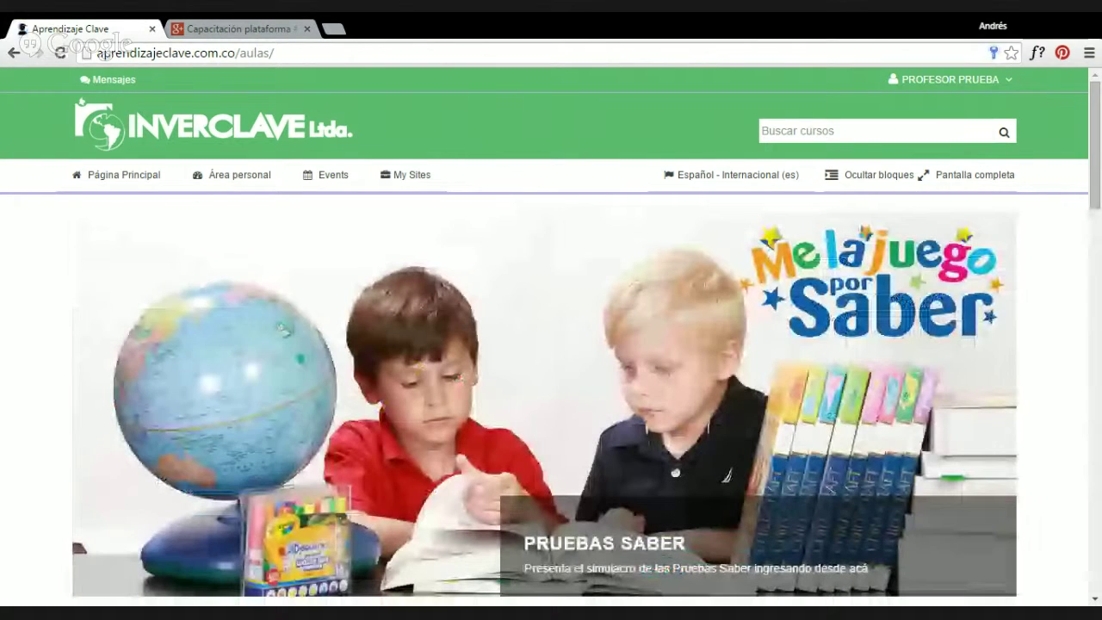
Go through Todos los cursos to the Grado 10 category and open Física 10.
scroll(767, 224, "down", 7)
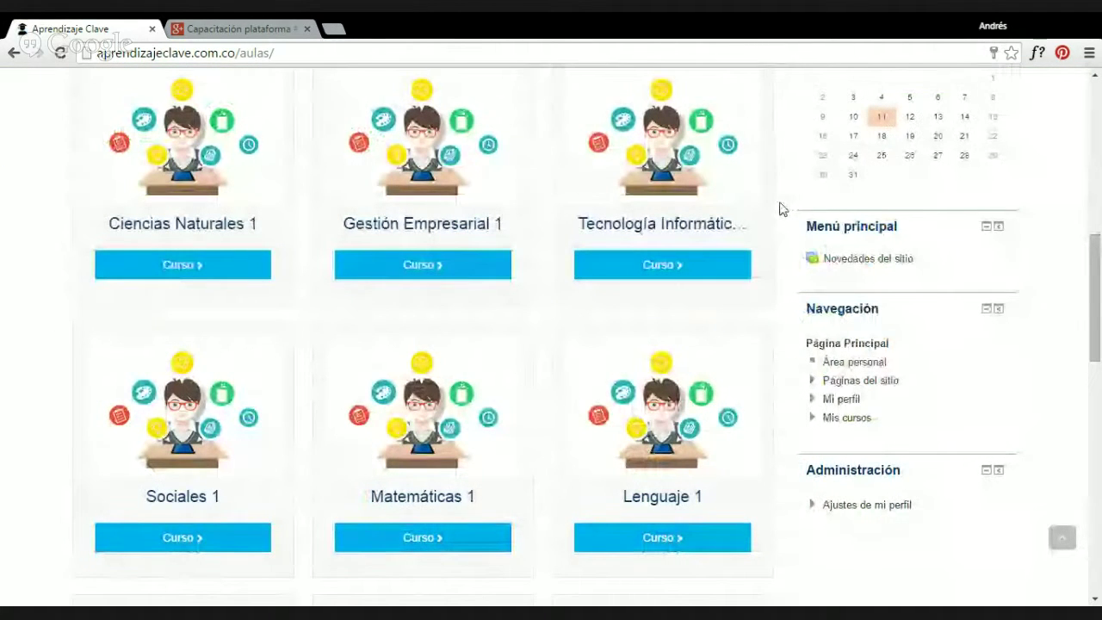
scroll(782, 209, "down", 1)
scroll(782, 209, "down", 4)
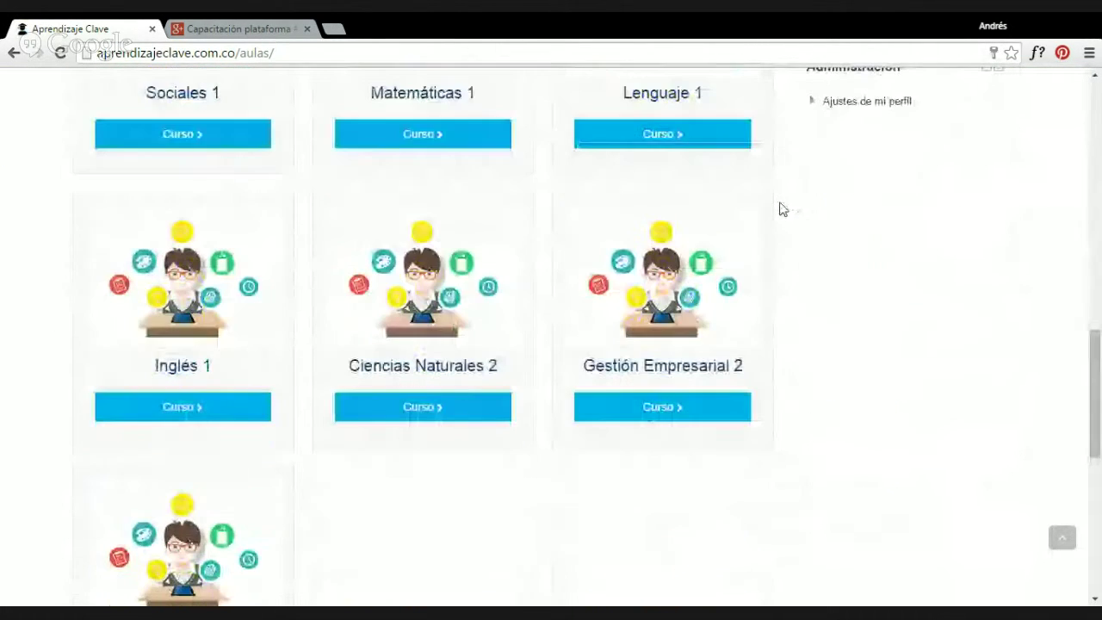
scroll(782, 209, "down", 4)
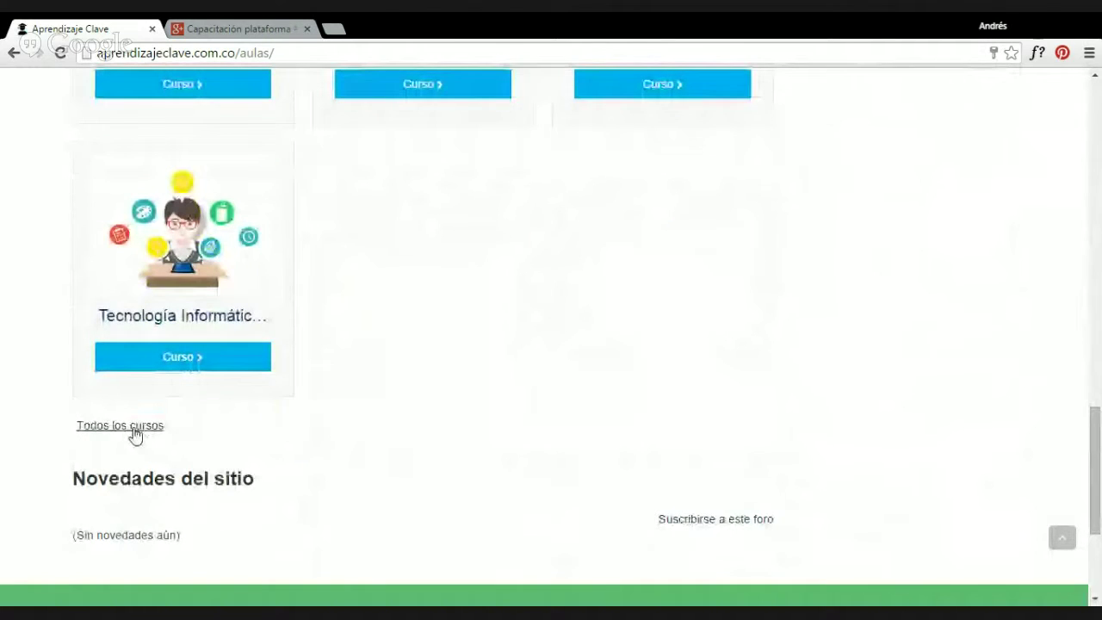
left_click(129, 424)
scroll(284, 381, "down", 5)
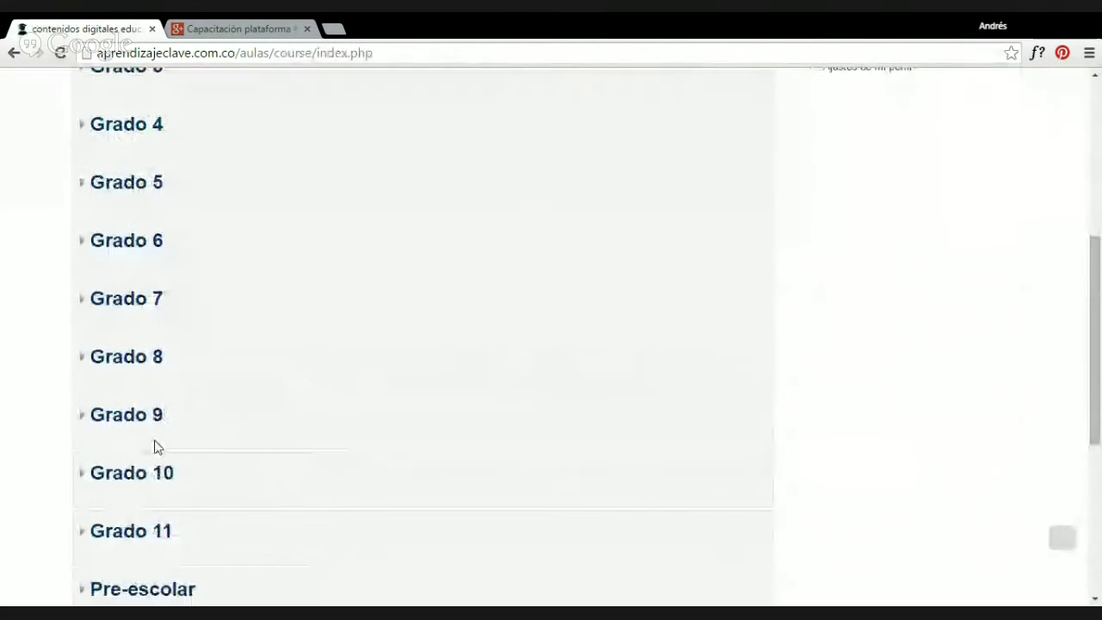
left_click(133, 472)
scroll(440, 256, "down", 2)
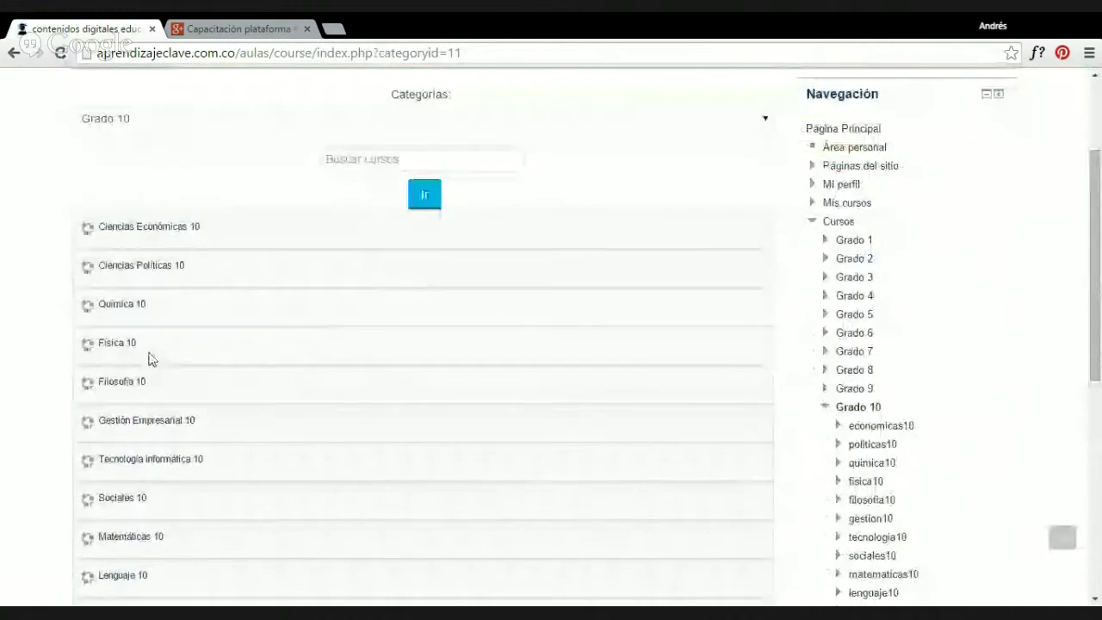
left_click(121, 343)
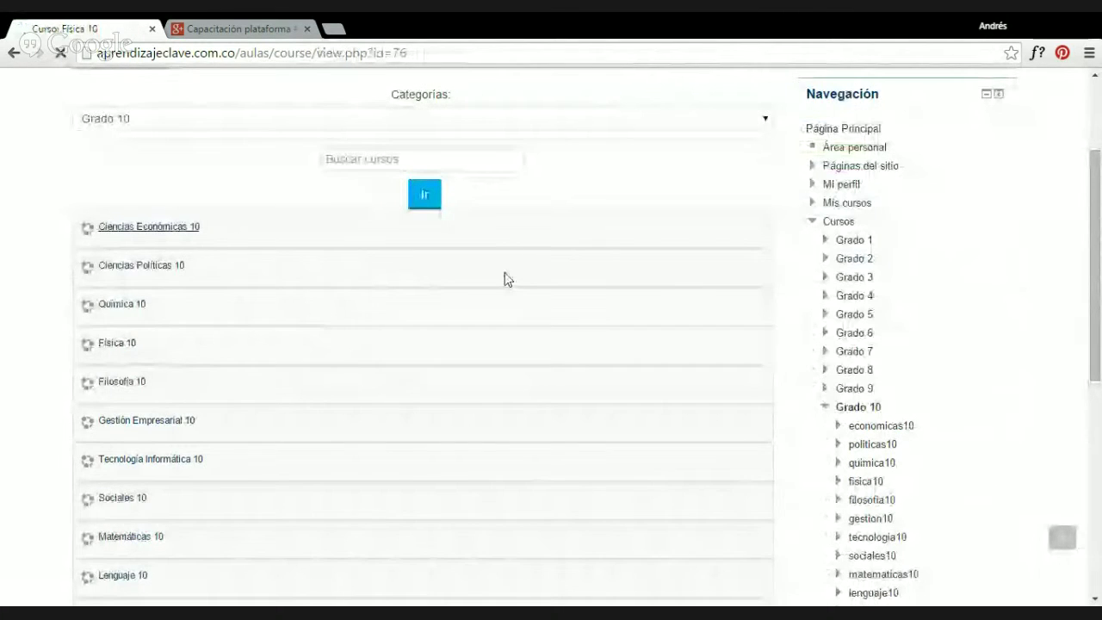
scroll(448, 297, "down", 2)
scroll(449, 297, "down", 4)
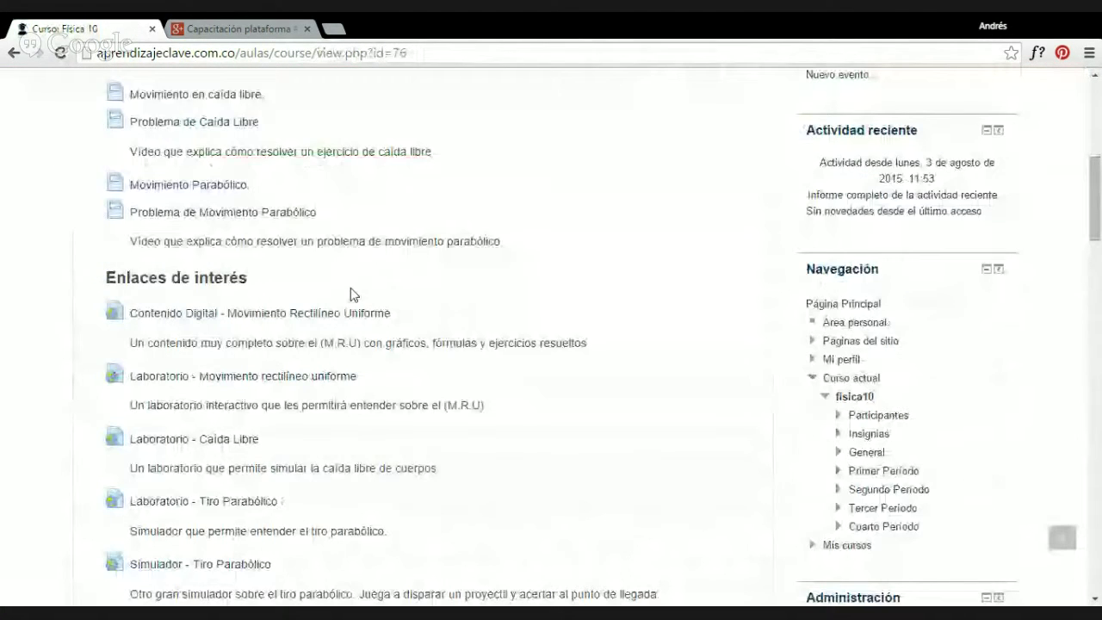
scroll(421, 199, "up", 4)
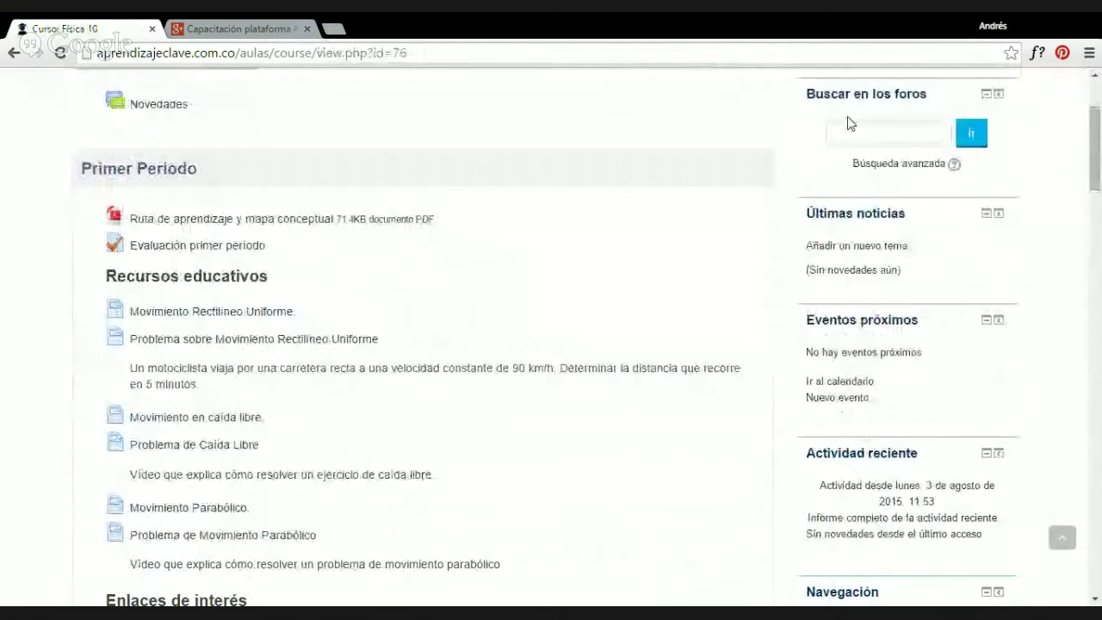
scroll(823, 96, "up", 2)
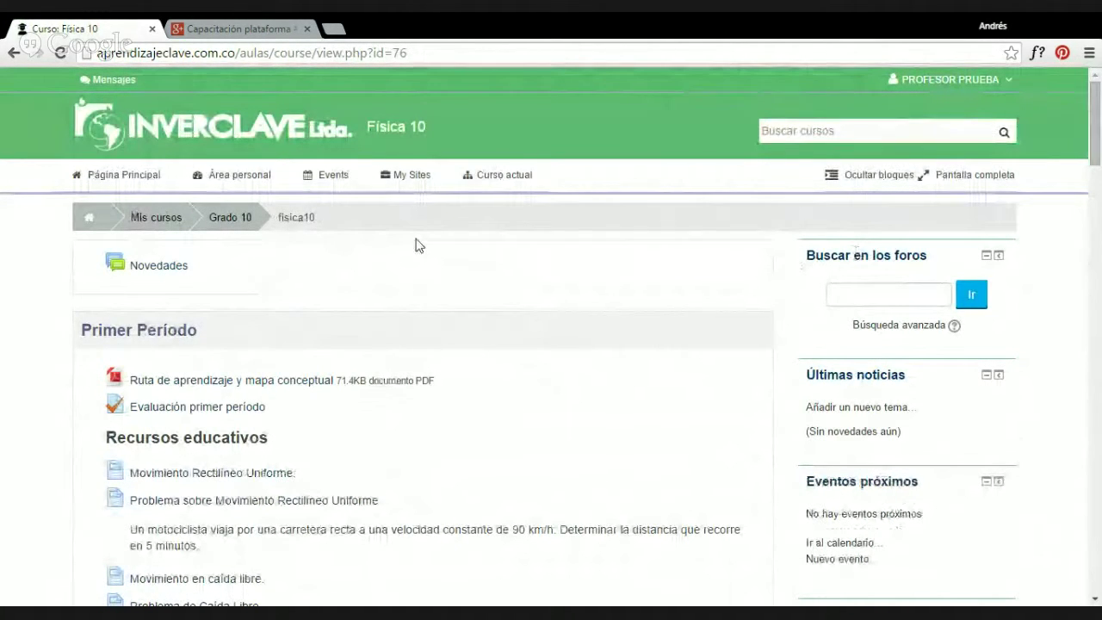
scroll(839, 280, "down", 1)
scroll(835, 314, "down", 1)
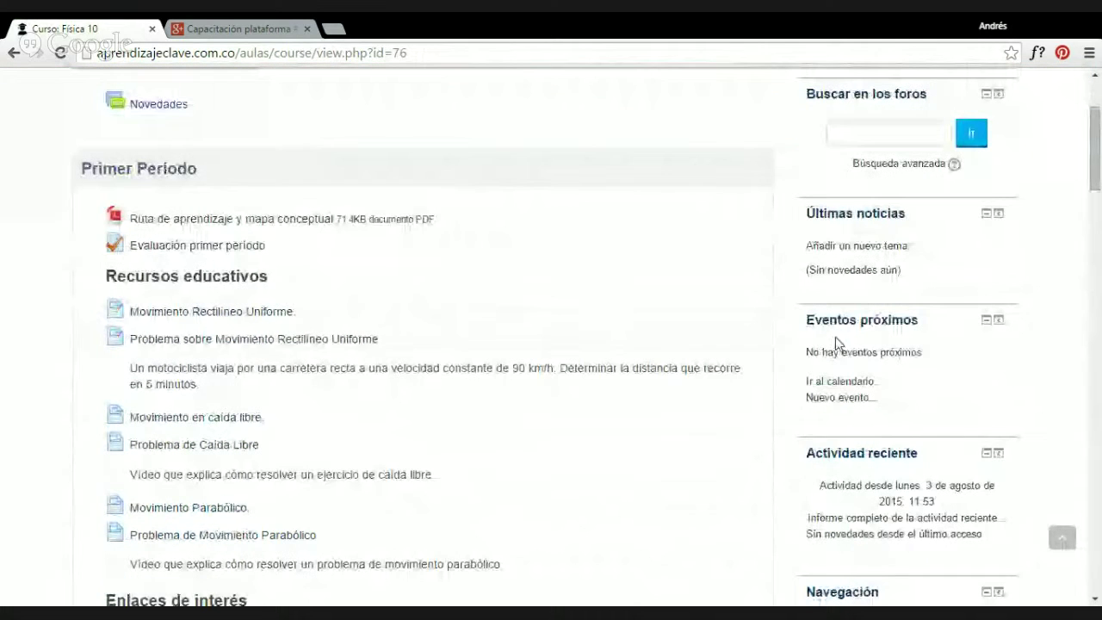
scroll(887, 362, "down", 1)
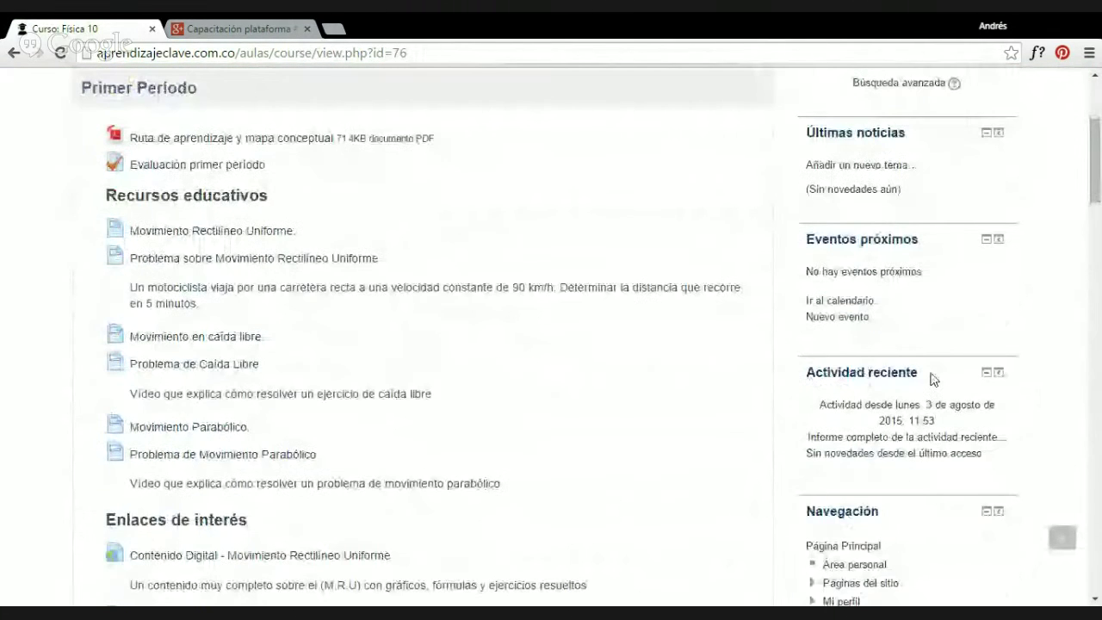
scroll(934, 380, "down", 3)
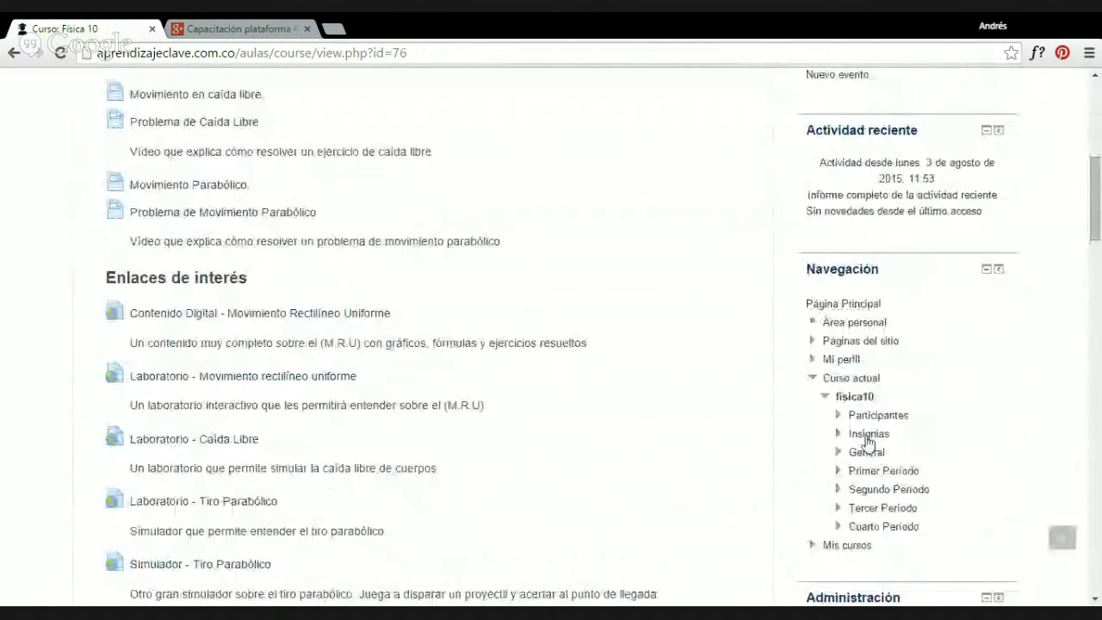
scroll(888, 315, "down", 1)
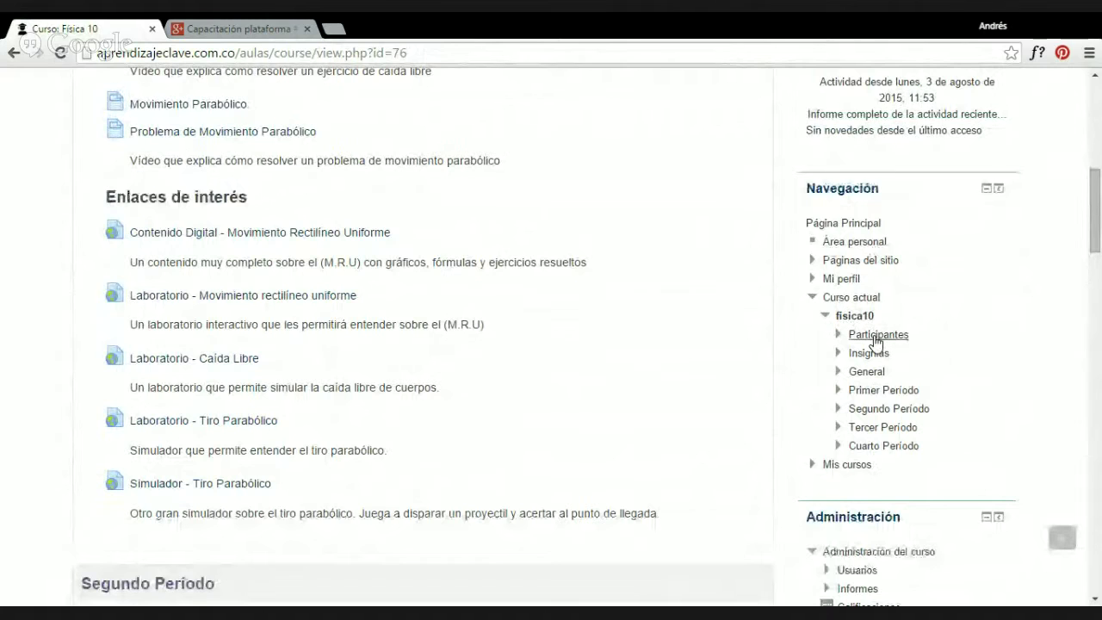
Open the Física 10 participants list and filter it to group fisicaANDES1002 (34 of 666).
left_click(876, 336)
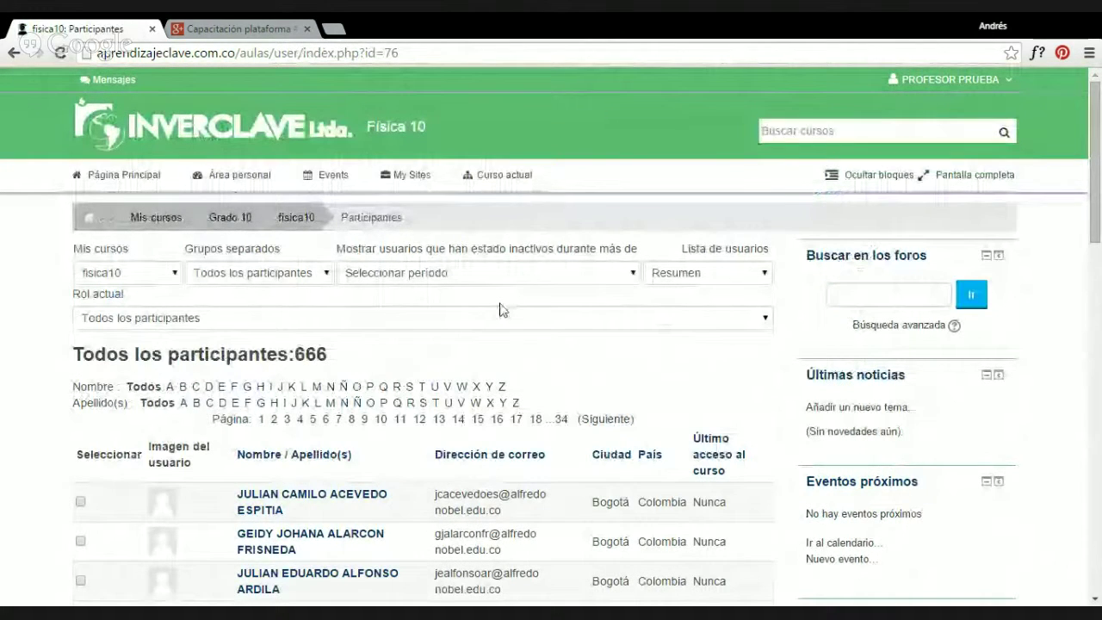
scroll(439, 346, "down", 1)
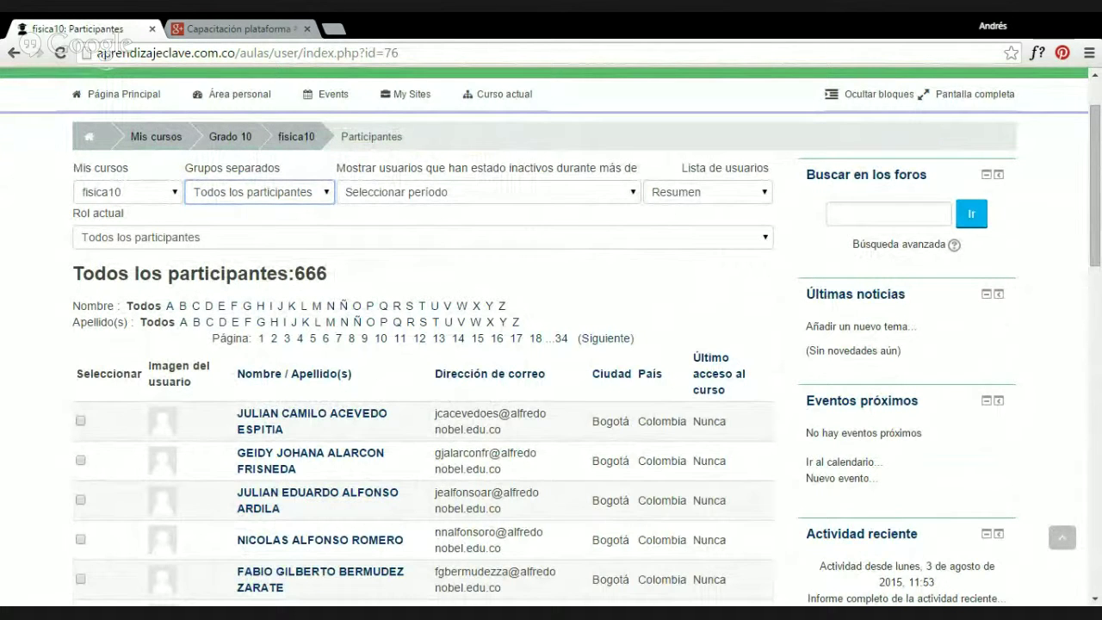
left_click(233, 242)
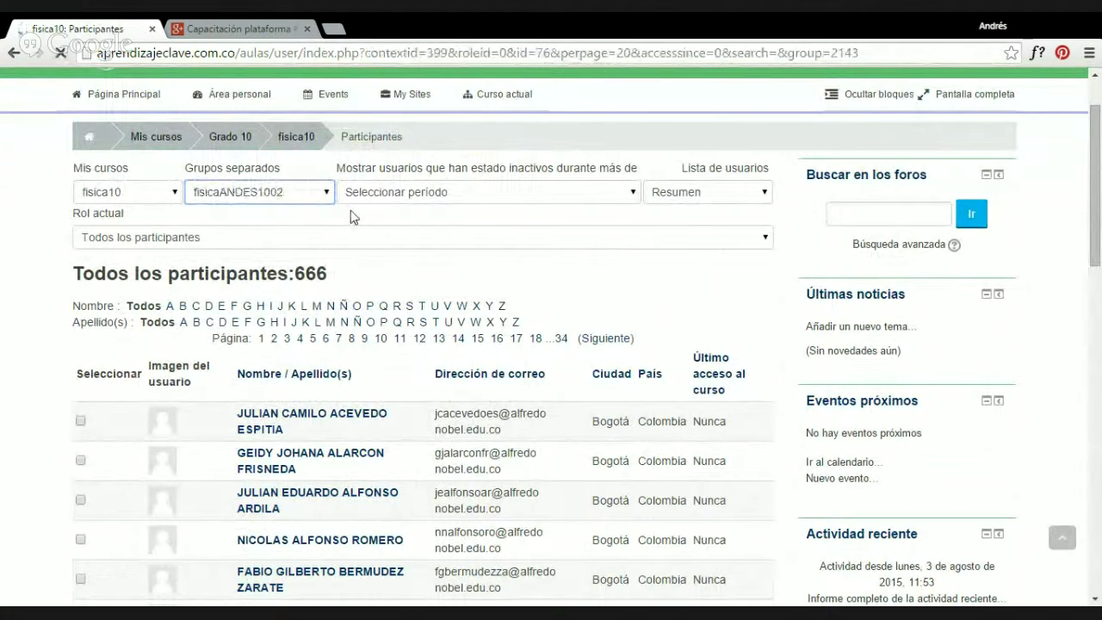
scroll(345, 311, "down", 2)
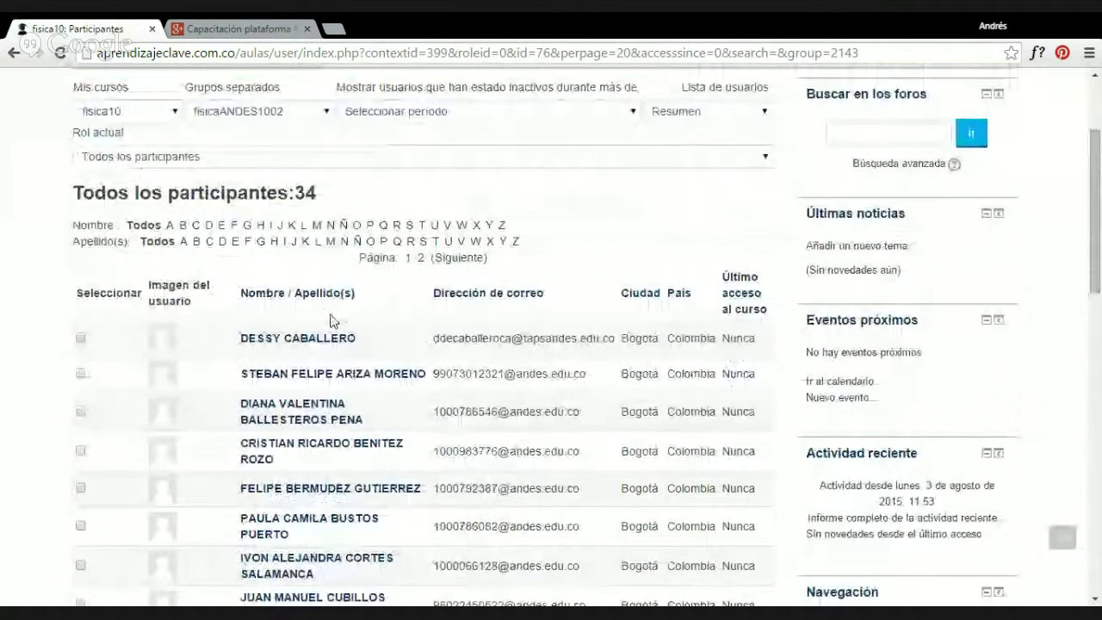
scroll(335, 432, "down", 6)
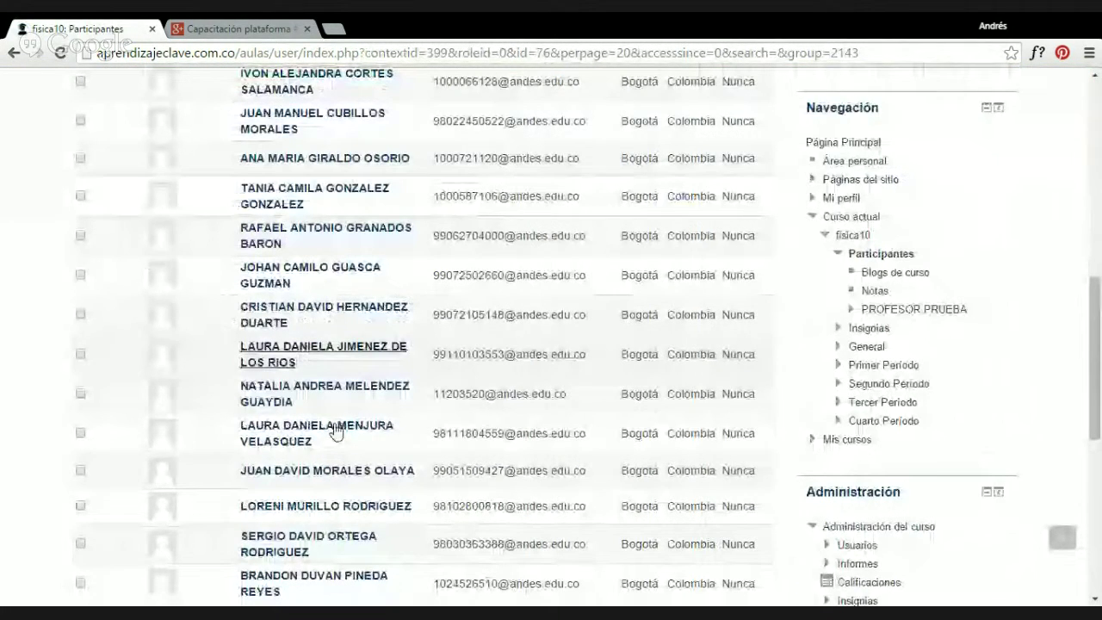
scroll(335, 432, "up", 2)
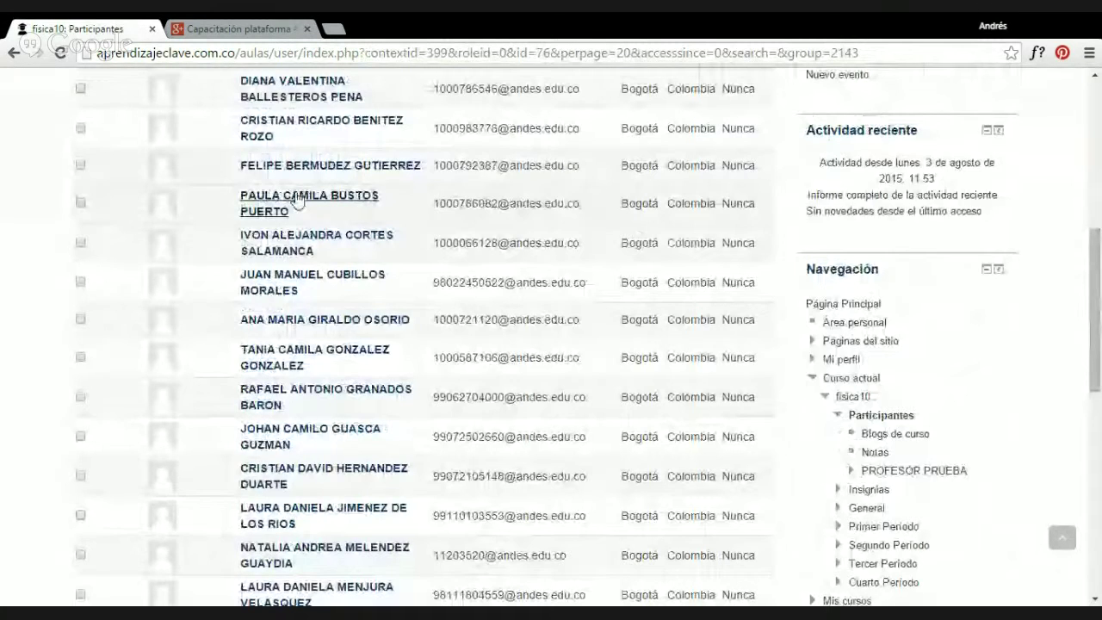
scroll(296, 200, "up", 2)
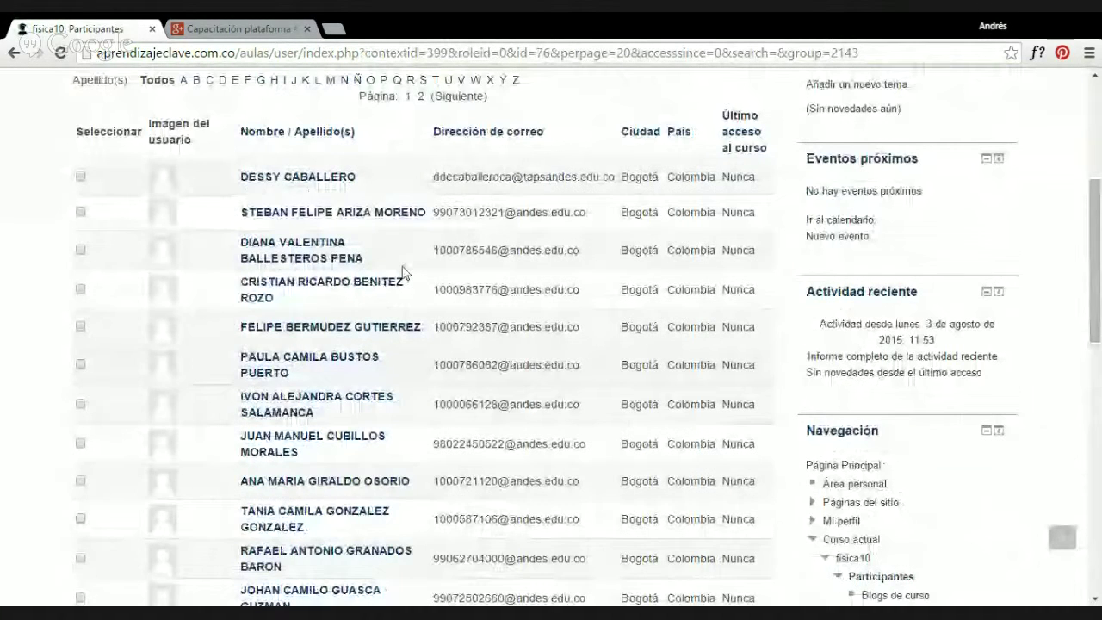
Open the first participant's profile and empty message conversation, then go back to Participantes.
left_click(314, 177)
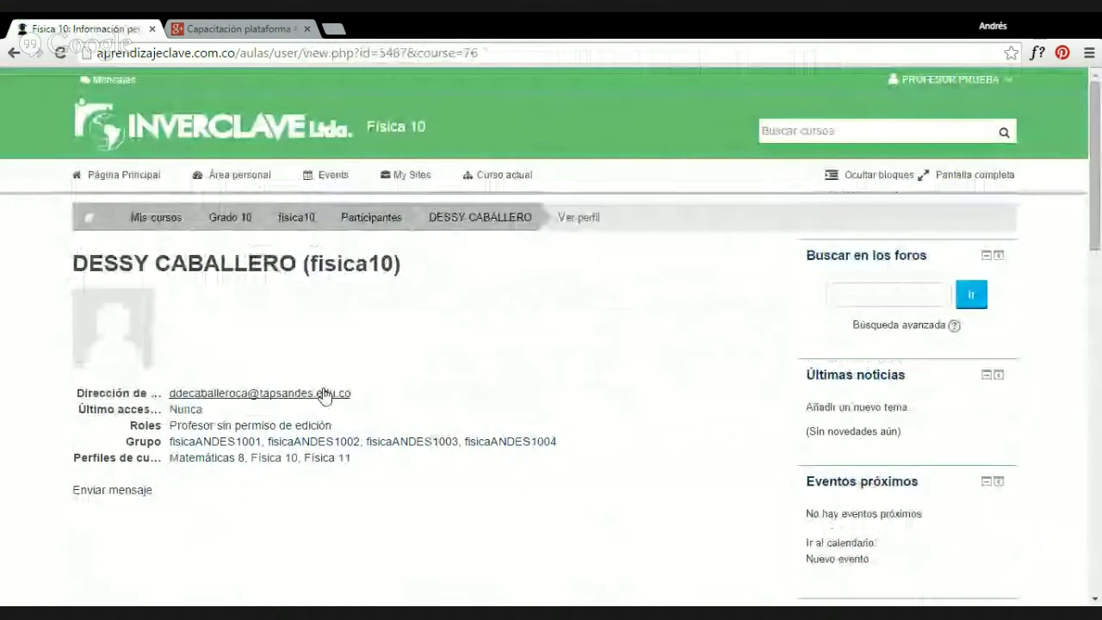
scroll(128, 419, "down", 1)
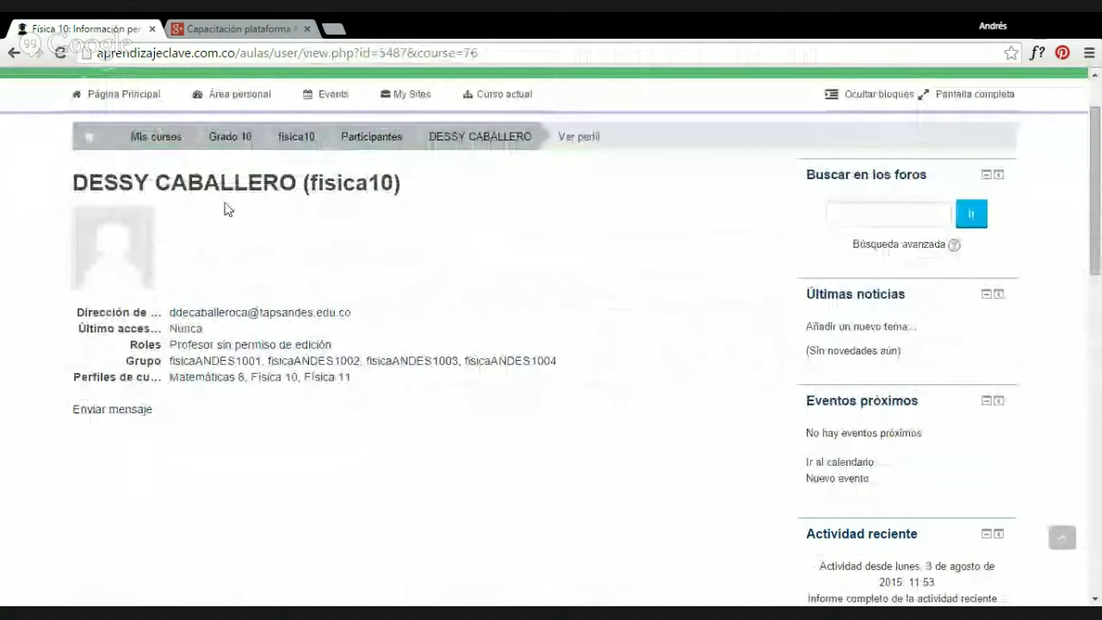
left_click(129, 411)
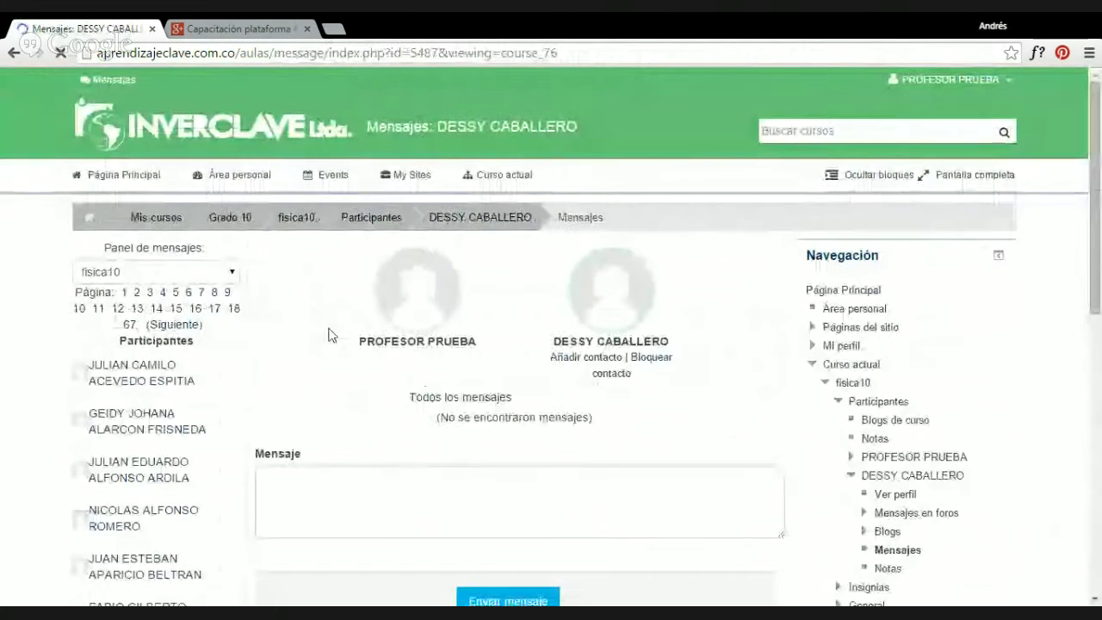
scroll(351, 418, "down", 1)
left_click(336, 412)
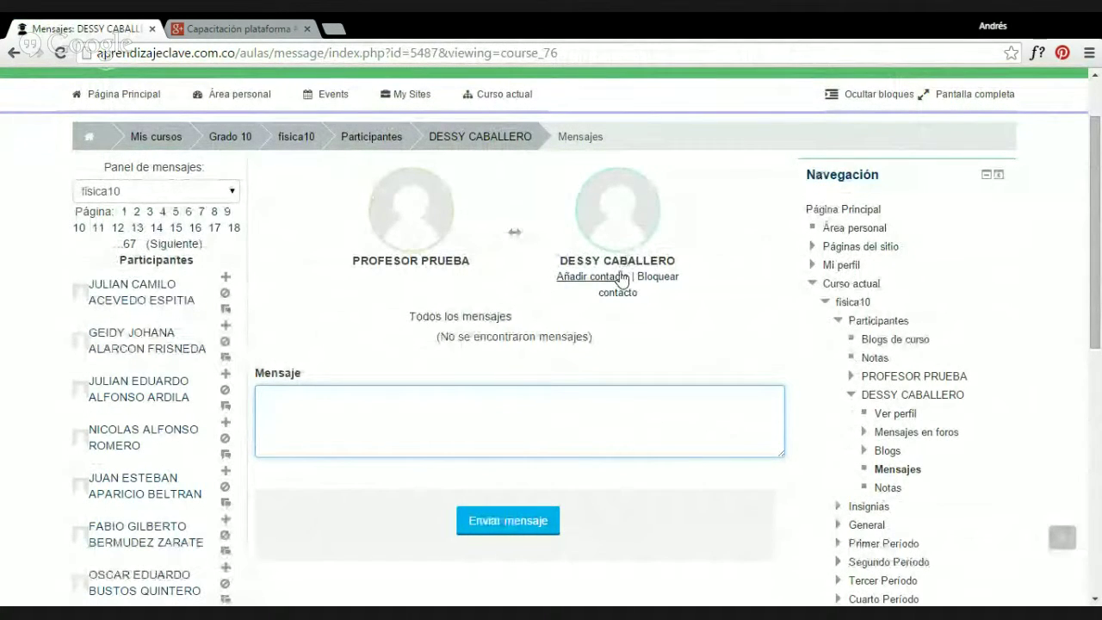
scroll(594, 283, "down", 1)
scroll(590, 283, "up", 2)
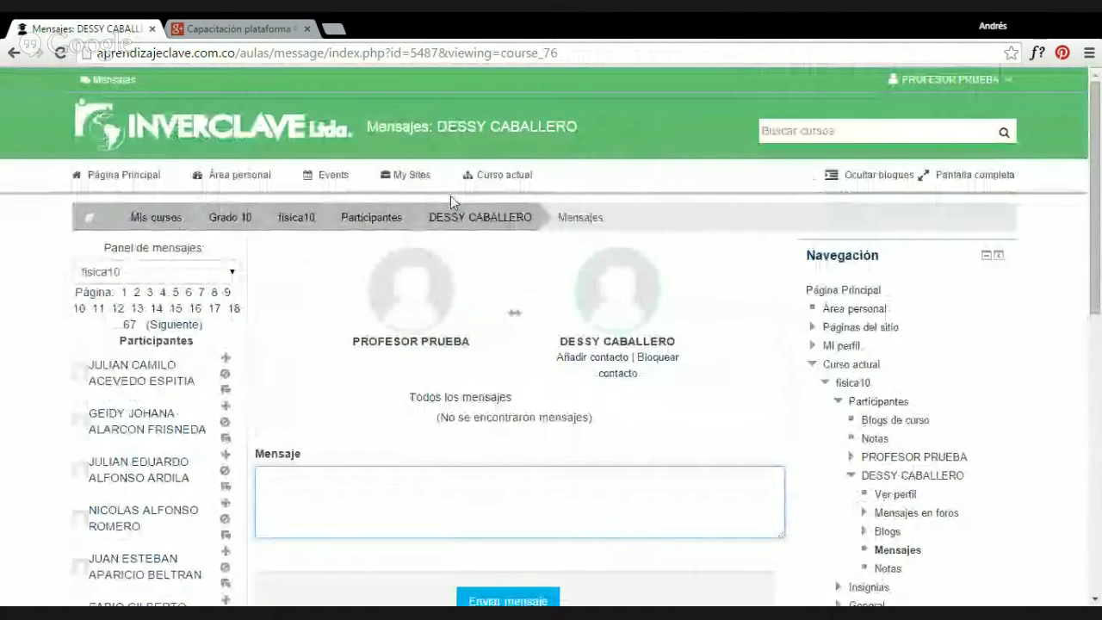
left_click(372, 218)
Highlight the first participant's 'Nunca' last-access value in the participants list.
scroll(404, 294, "down", 4)
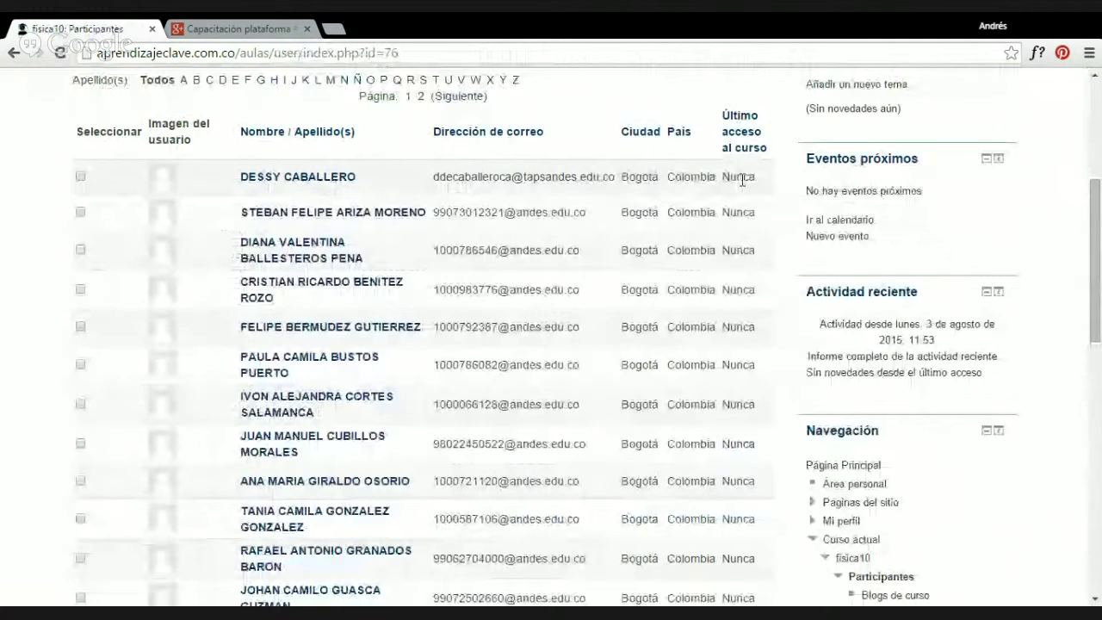
left_click_drag(721, 177, 755, 178)
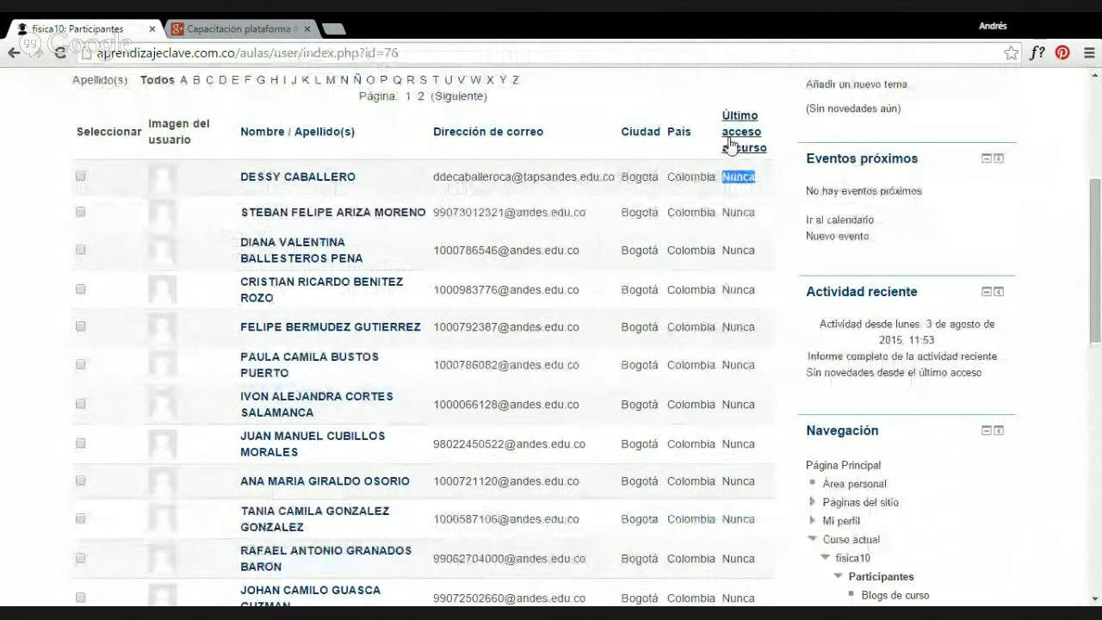
scroll(736, 191, "down", 5)
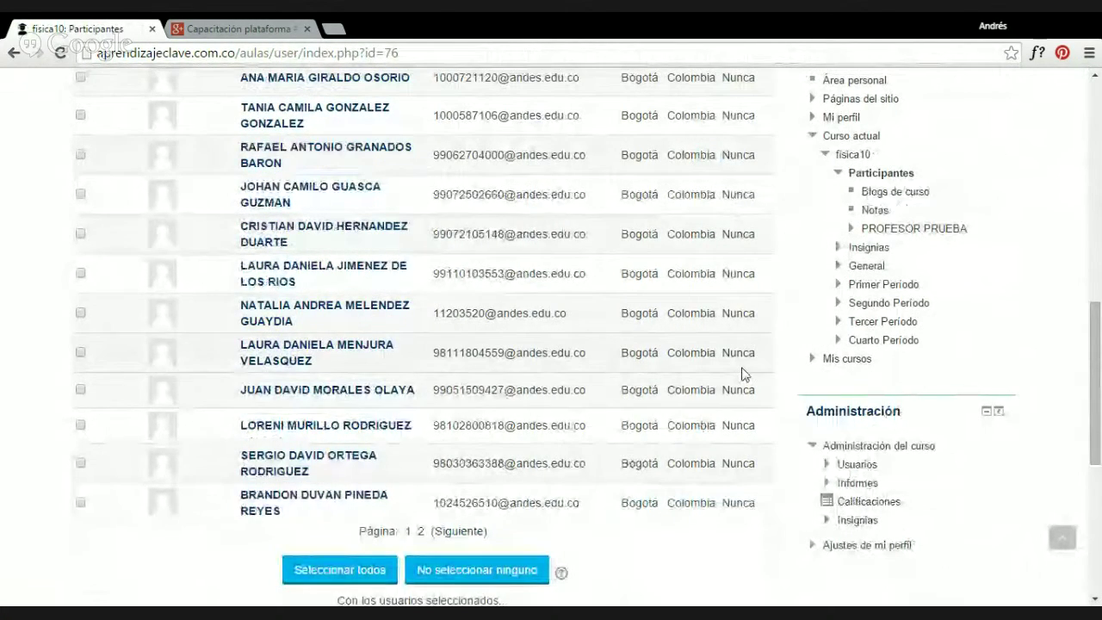
scroll(743, 365, "up", 2)
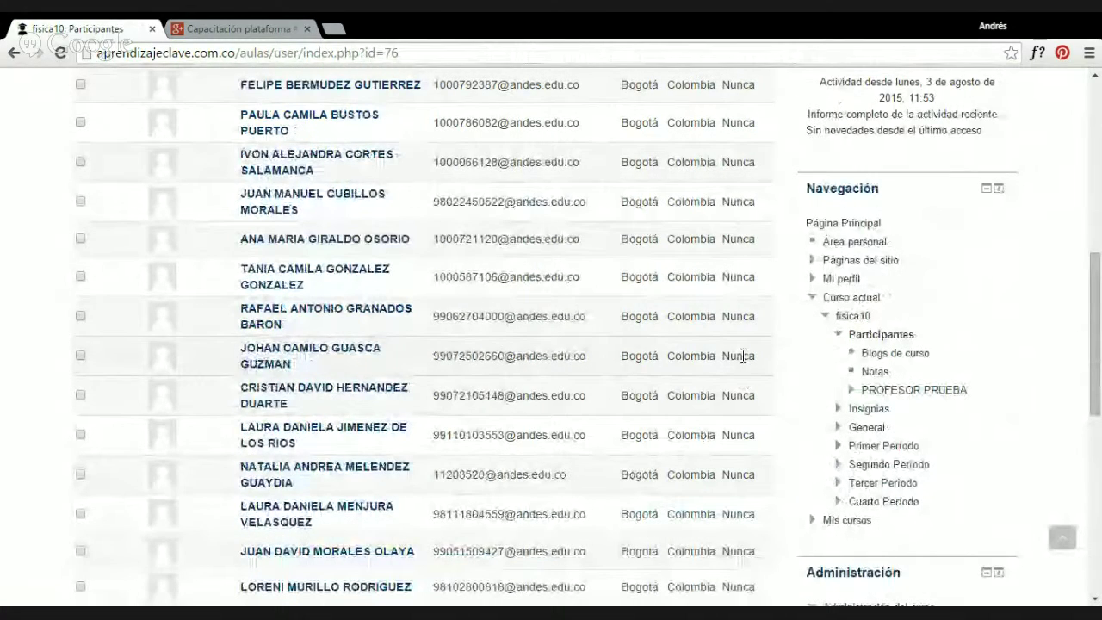
scroll(749, 372, "down", 1)
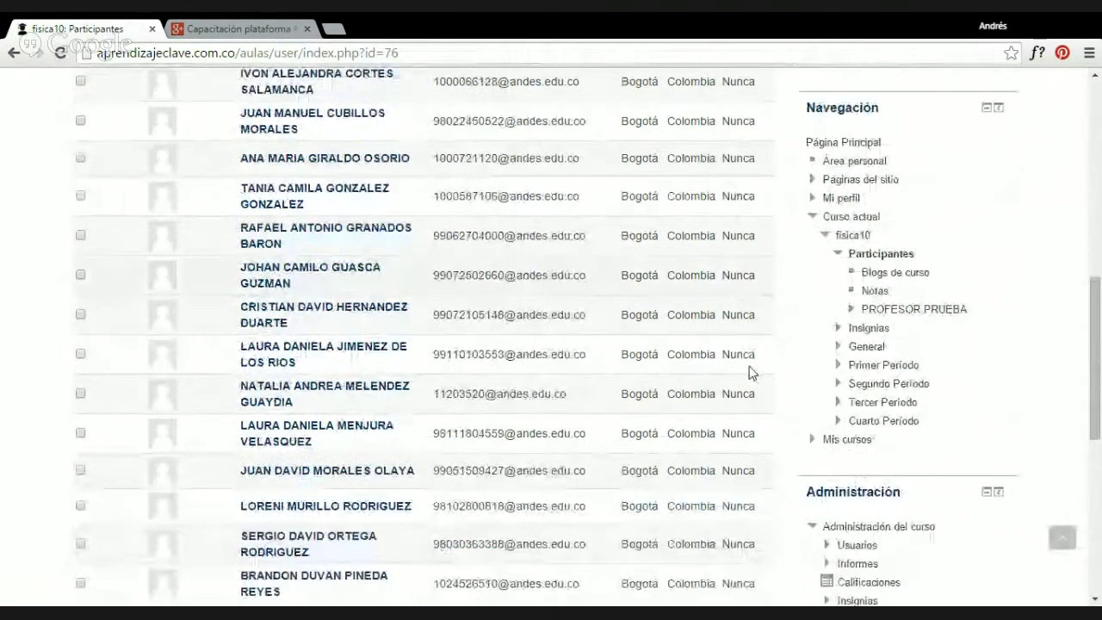
scroll(748, 368, "down", 2)
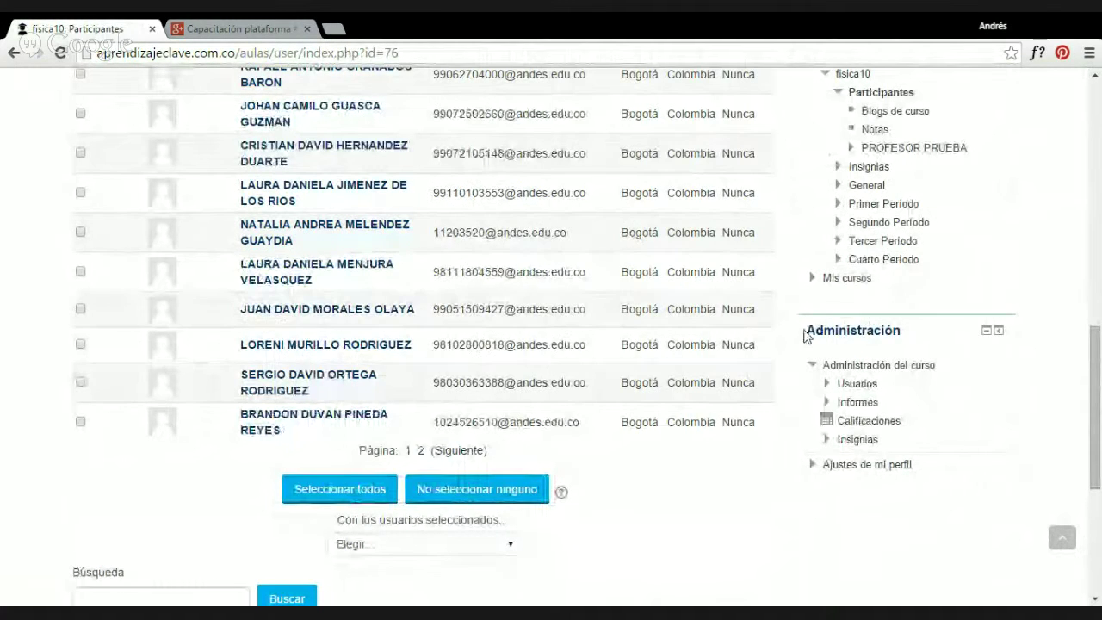
Select the Administración heading, expand and collapse Usuarios, then expand Informes.
left_click_drag(807, 336, 909, 332)
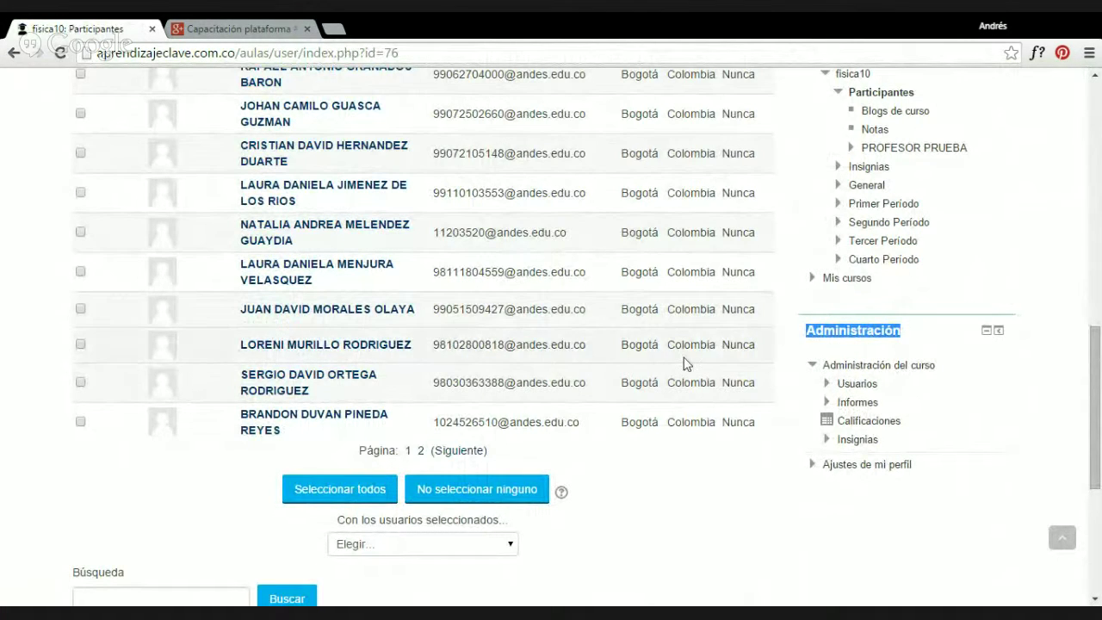
scroll(658, 366, "up", 10)
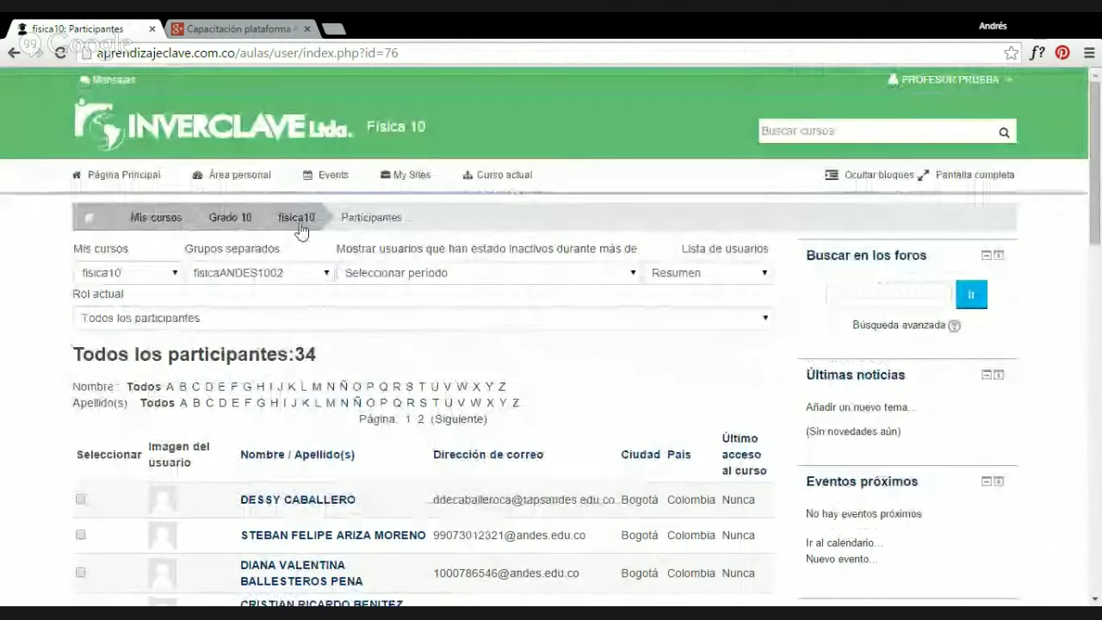
scroll(603, 387, "down", 10)
double_click(861, 411)
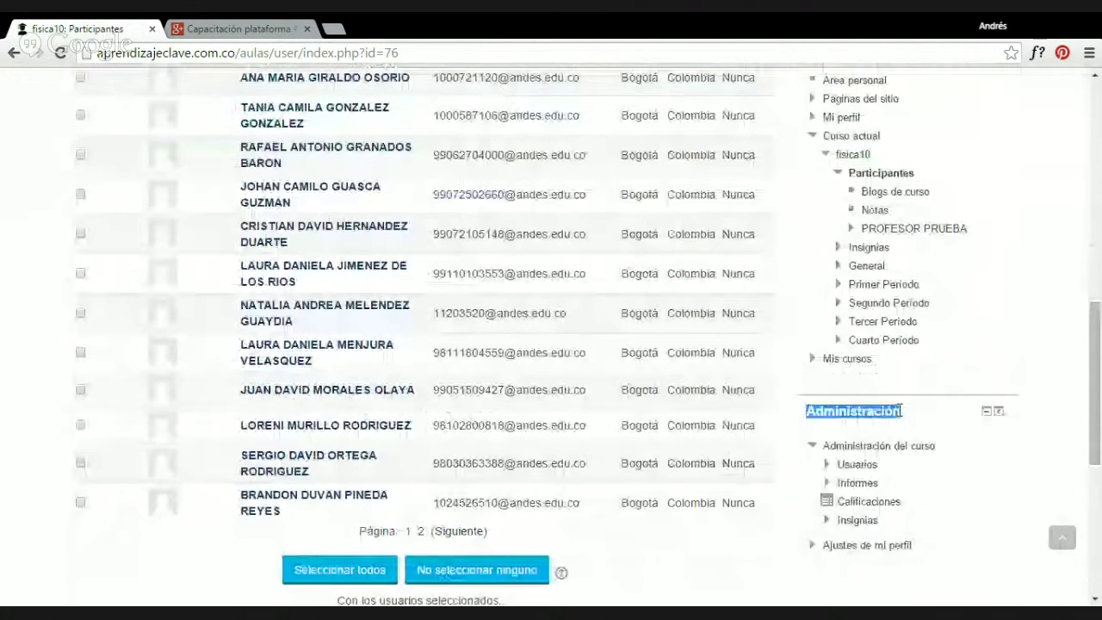
scroll(902, 396, "down", 1)
left_click(827, 384)
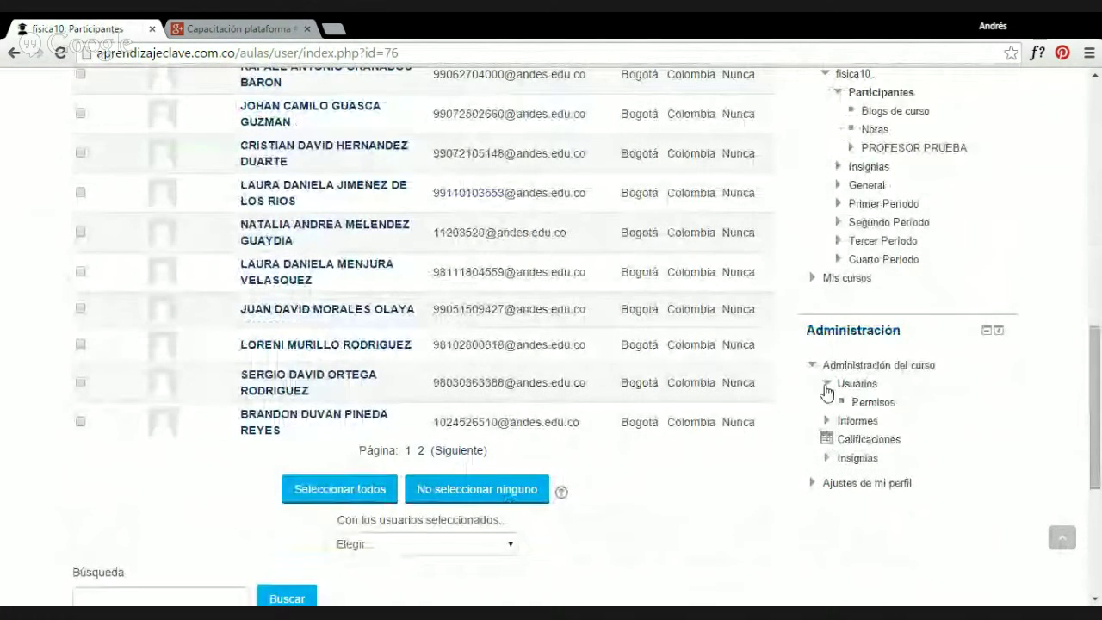
left_click(861, 384)
left_click(827, 404)
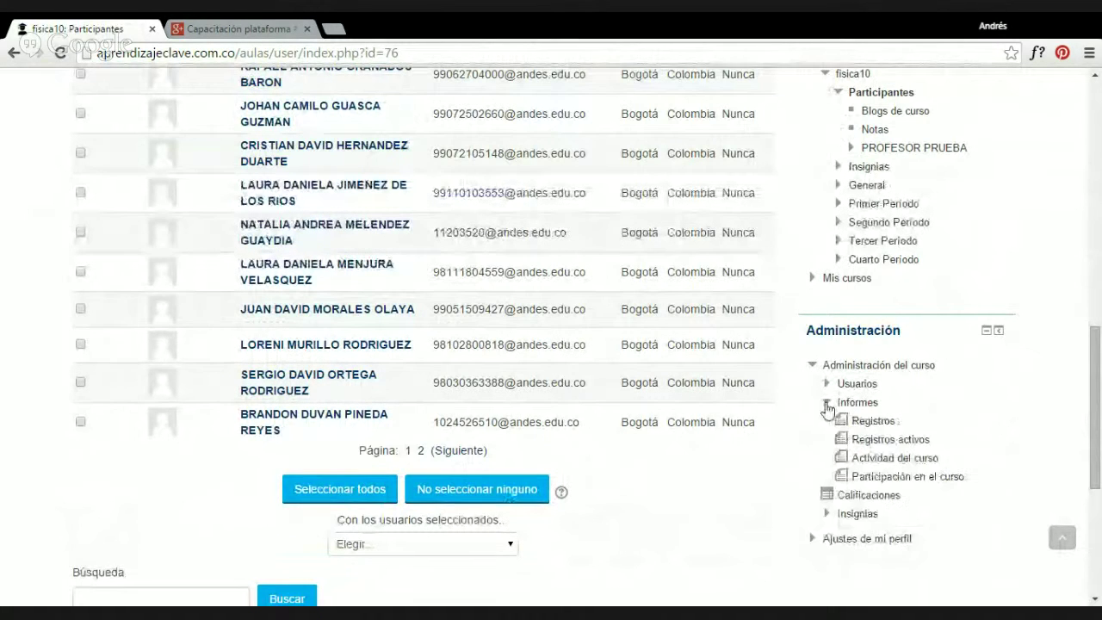